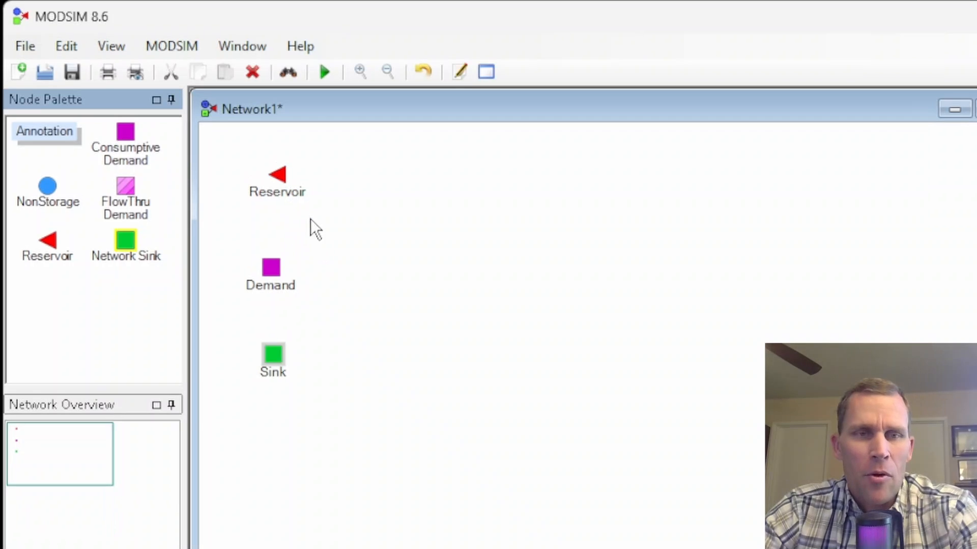
{"action": "scroll", "coordinate": [308, 209], "scroll_direction": "up", "scroll_amount": 2}
{"action": "left_click", "coordinate": [340, 226]}
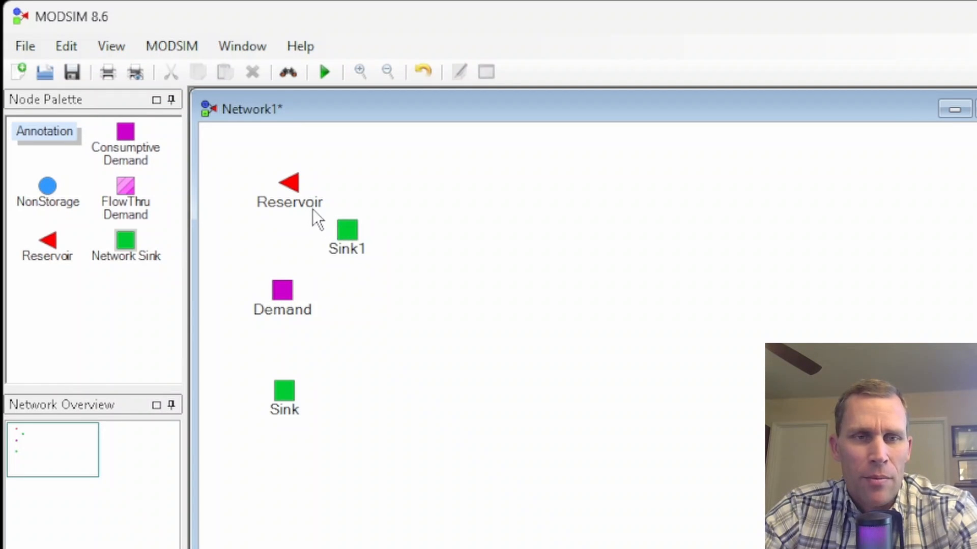
{"action": "left_click", "coordinate": [346, 232]}
{"action": "key", "text": "Delete"}
- Rename the reservoir node to Res1 and the demand node to D1
{"action": "double_click", "coordinate": [289, 202]}
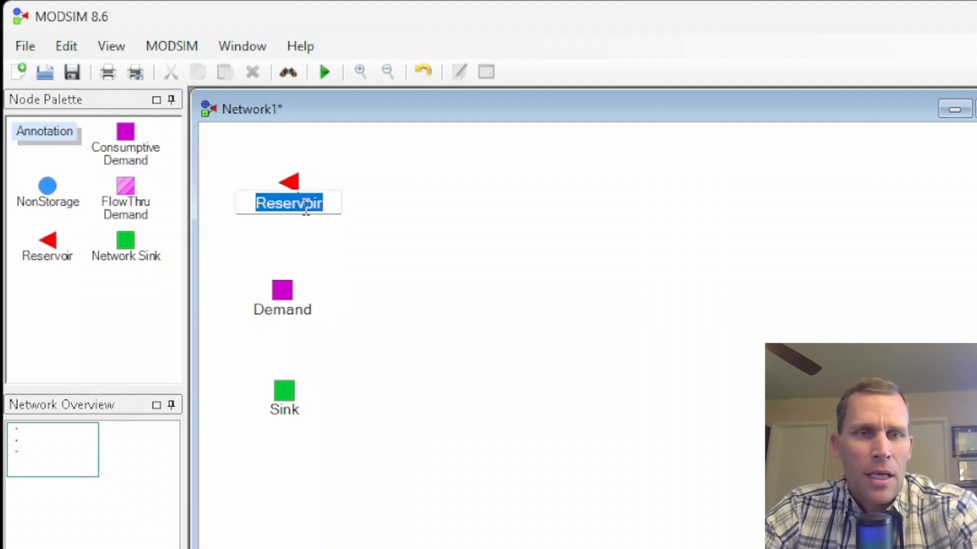
{"action": "type", "text": "Res1"}
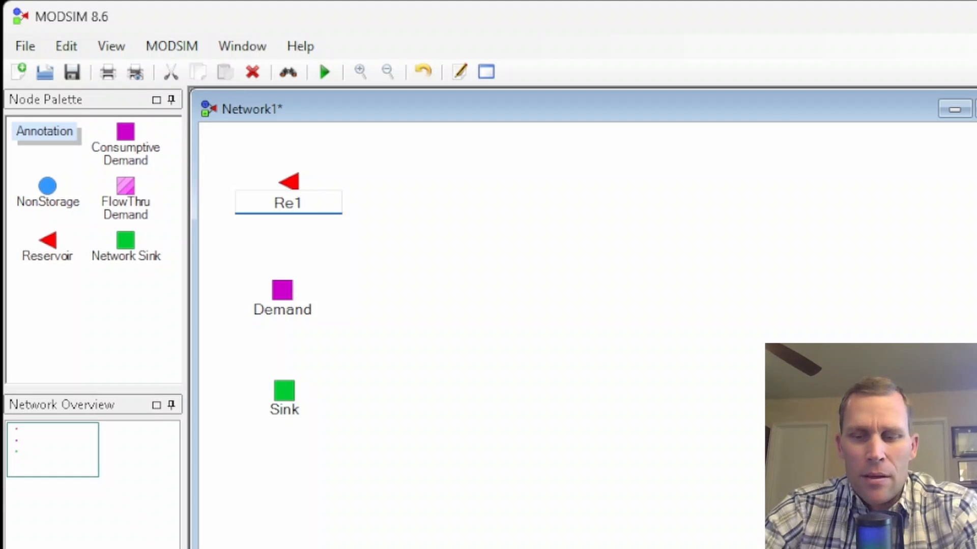
{"action": "key", "text": "BackSpace"}
{"action": "type", "text": "s1"}
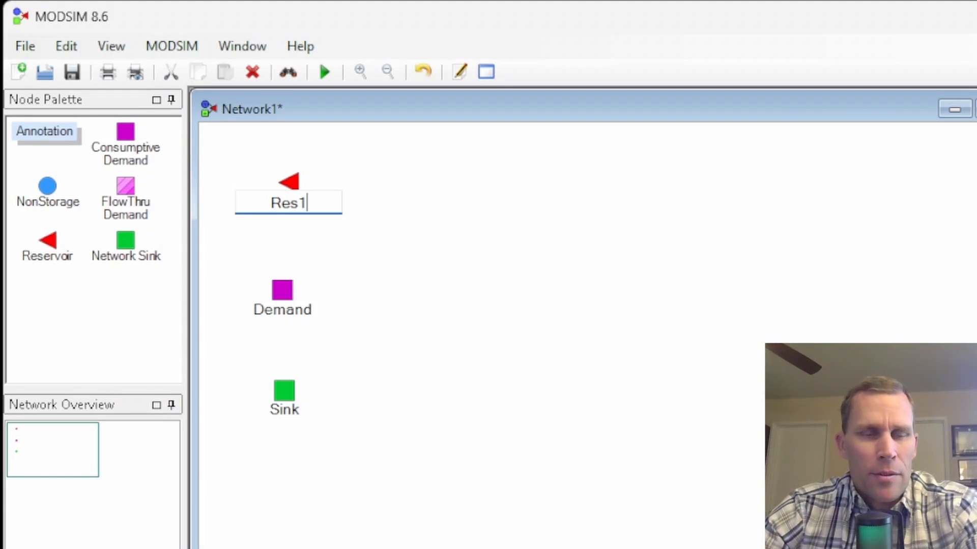
{"action": "double_click", "coordinate": [278, 309]}
{"action": "type", "text": "D1"}
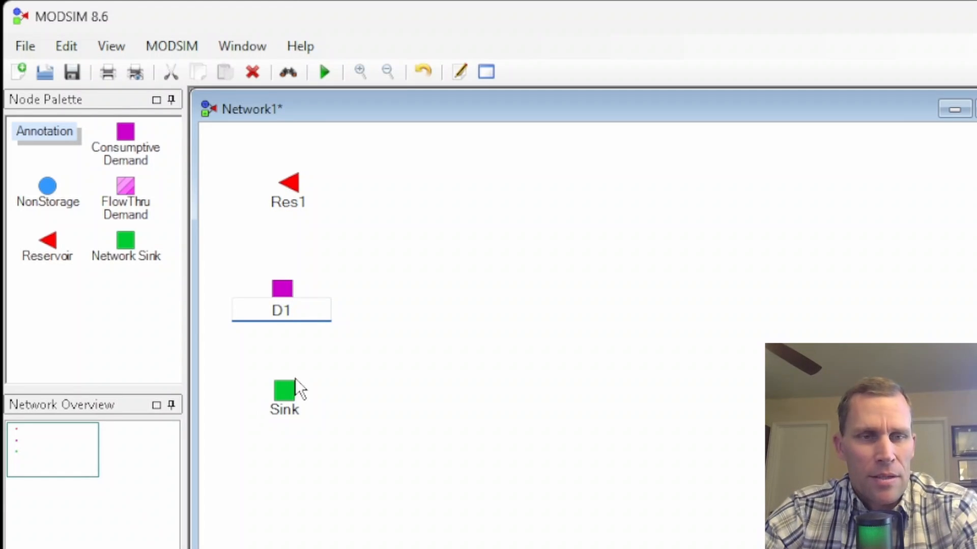
{"action": "left_click", "coordinate": [322, 338]}
- Place the D1 and Res1 labels beside their nodes, and link Res1 to D1 and D1 to Sink
{"action": "left_click_drag", "start_coordinate": [285, 309], "coordinate": [314, 305]}
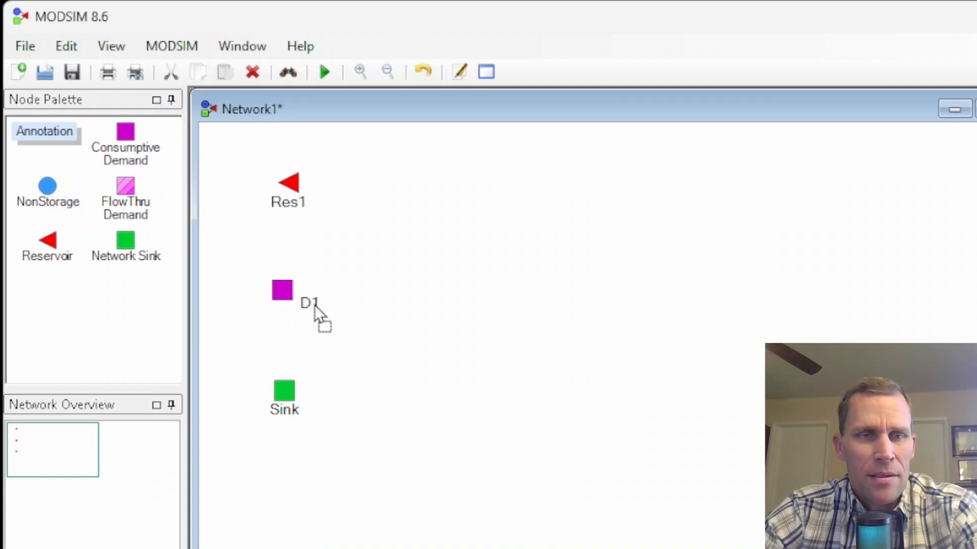
{"action": "left_click_drag", "start_coordinate": [303, 208], "coordinate": [313, 206]}
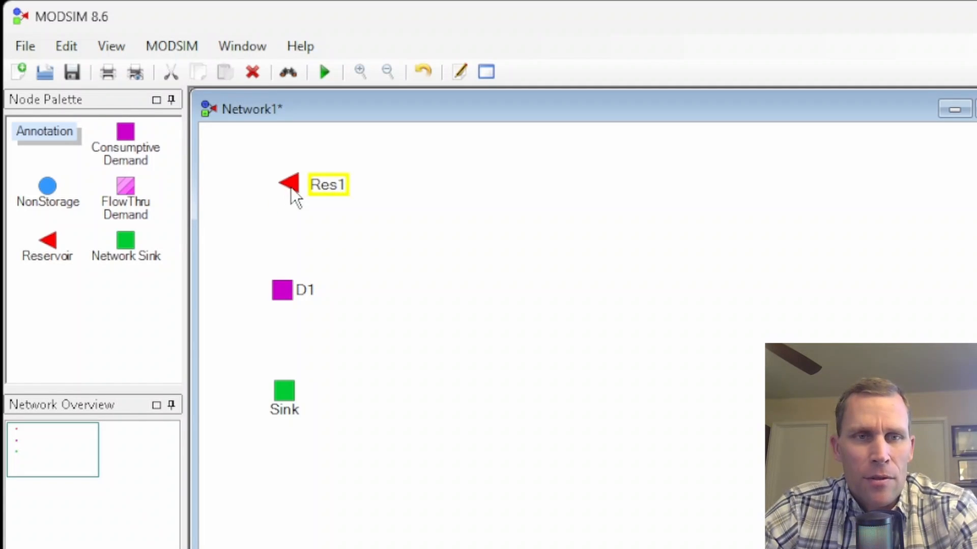
{"action": "mouse_move", "coordinate": [291, 196]}
{"action": "left_mouse_down"}
{"action": "mouse_move", "coordinate": [299, 261]}
{"action": "mouse_move", "coordinate": [287, 203]}
{"action": "mouse_move", "coordinate": [290, 287]}
{"action": "left_mouse_up"}
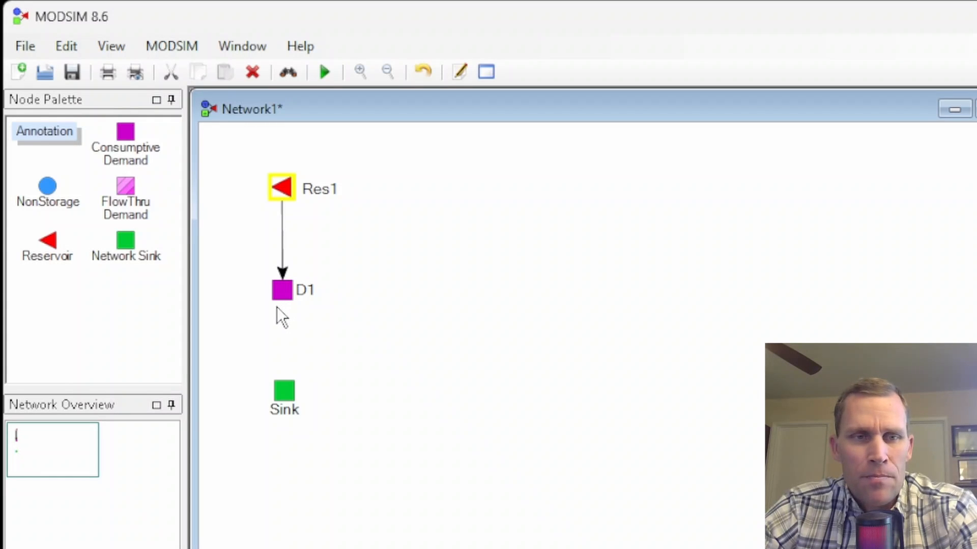
{"action": "left_click_drag", "start_coordinate": [281, 307], "coordinate": [285, 391]}
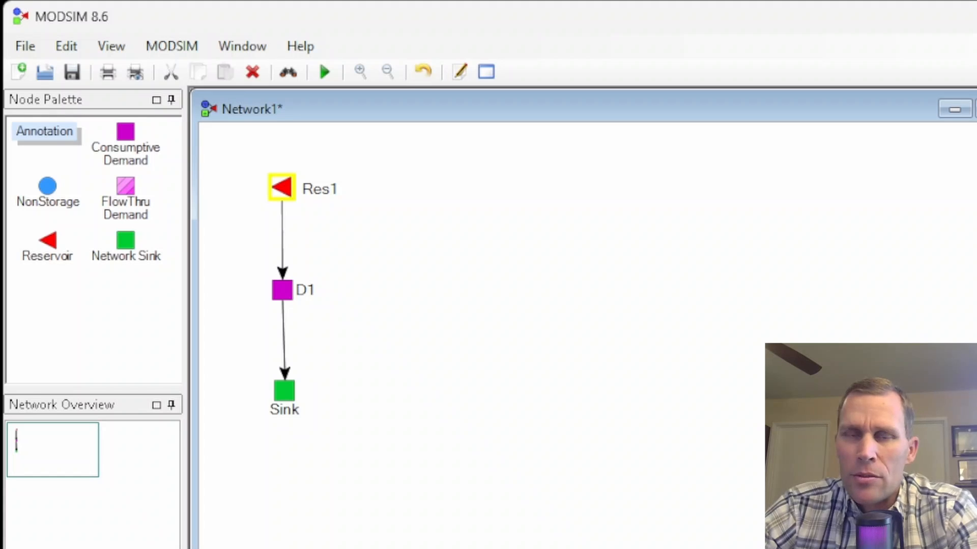
- In Res1's properties, set the maximum volume to 200000, minimum volume to 50000 and initial volume to 150000 acre-ft
{"action": "right_click", "coordinate": [288, 189]}
{"action": "left_click", "coordinate": [340, 365]}
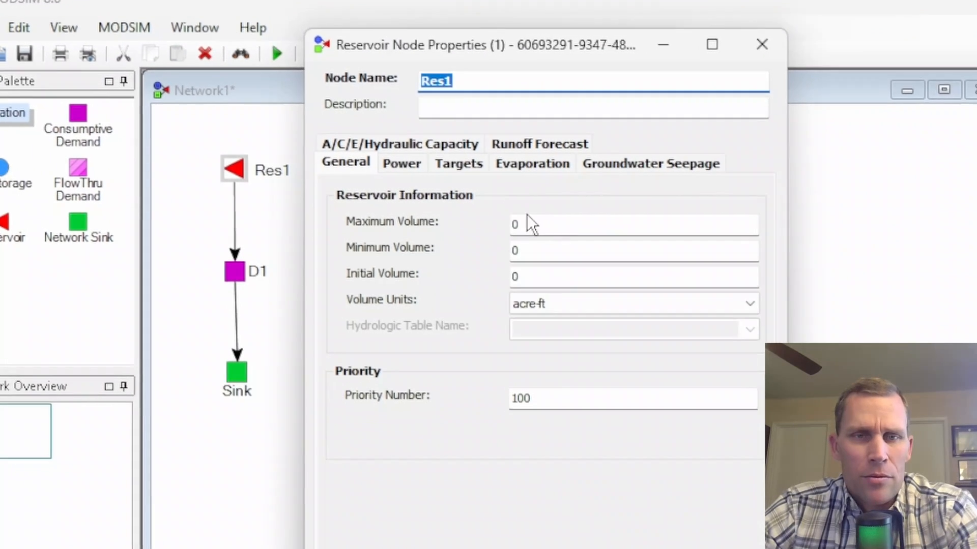
{"action": "left_click", "coordinate": [550, 242]}
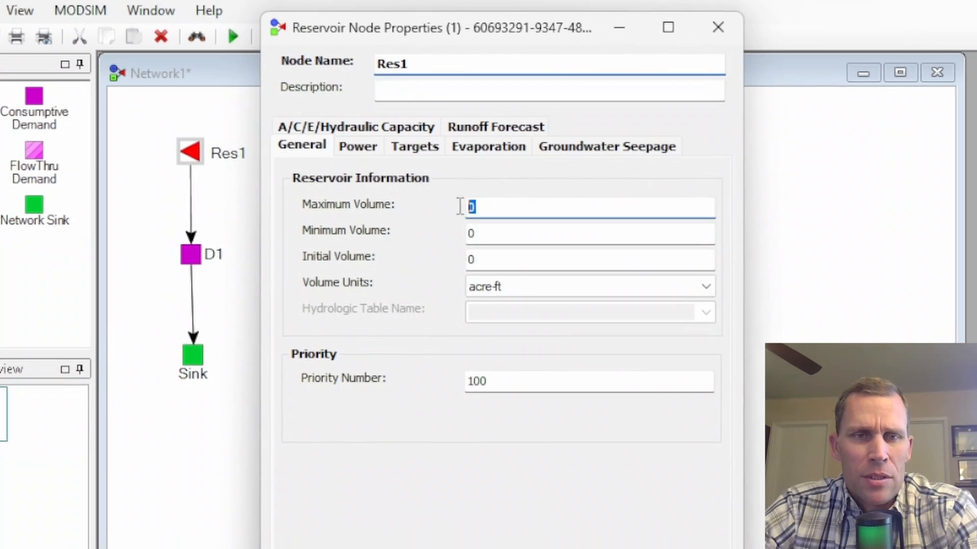
{"action": "type", "text": "200000"}
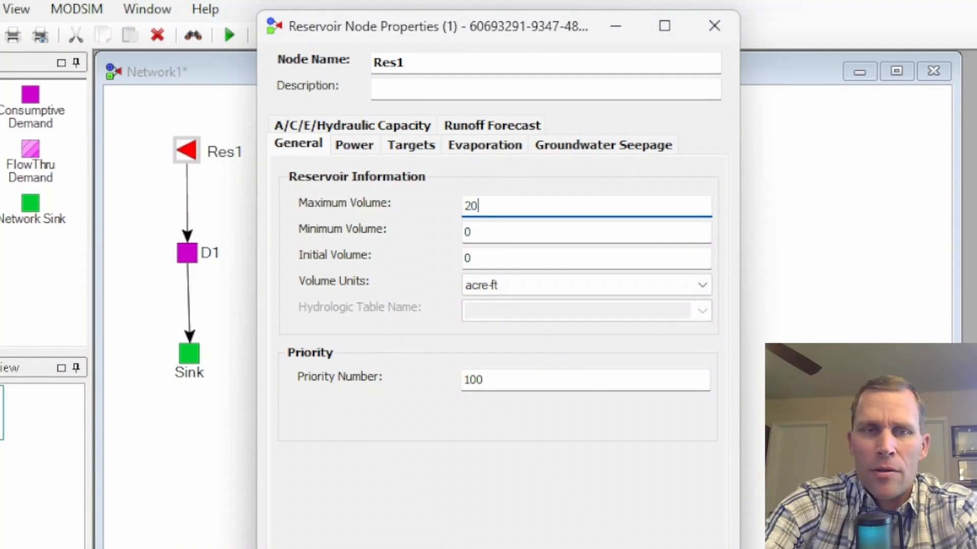
{"action": "key", "text": "Tab"}
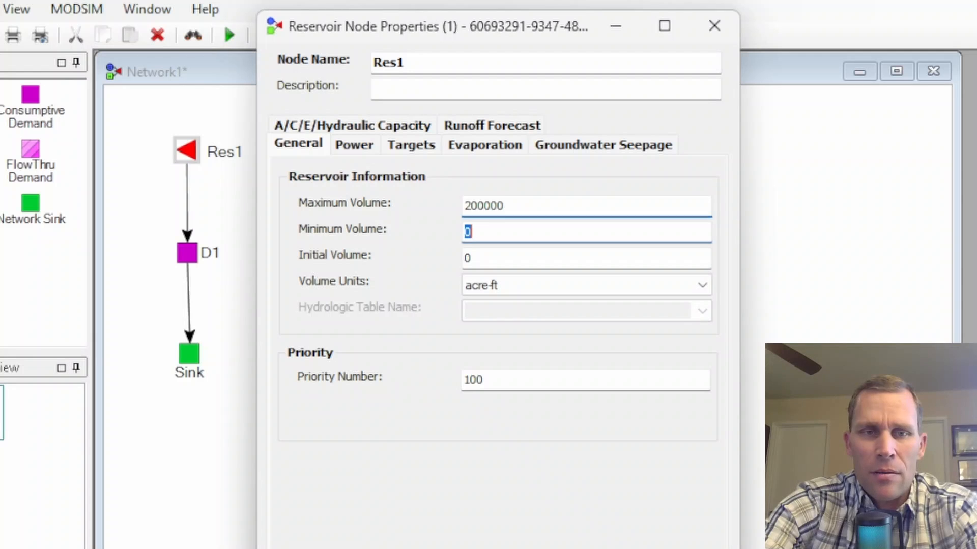
{"action": "type", "text": "50000"}
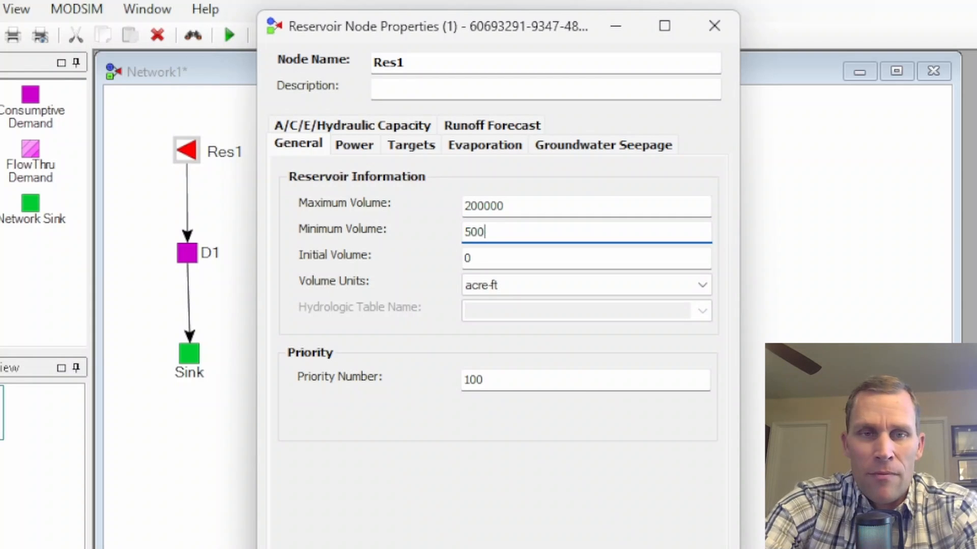
{"action": "key", "text": "Tab"}
{"action": "type", "text": "150000"}
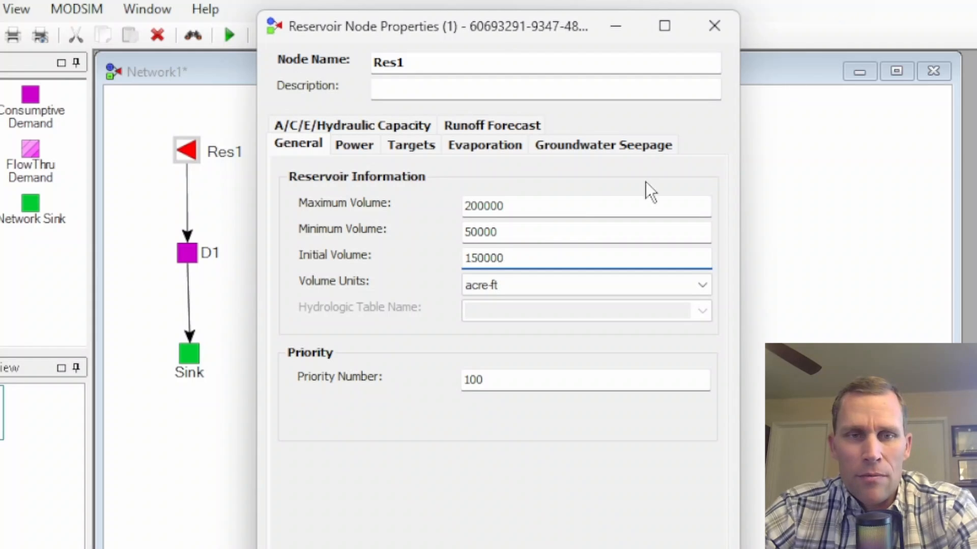
{"action": "left_click", "coordinate": [706, 284]}
{"action": "left_click", "coordinate": [707, 285]}
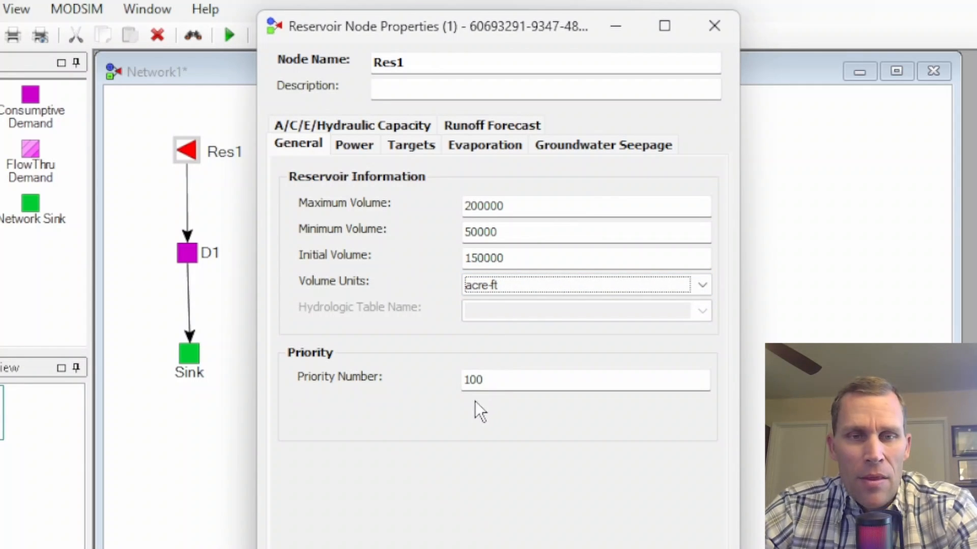
{"action": "left_click", "coordinate": [495, 380]}
{"action": "left_click_drag", "start_coordinate": [495, 380], "coordinate": [441, 380]}
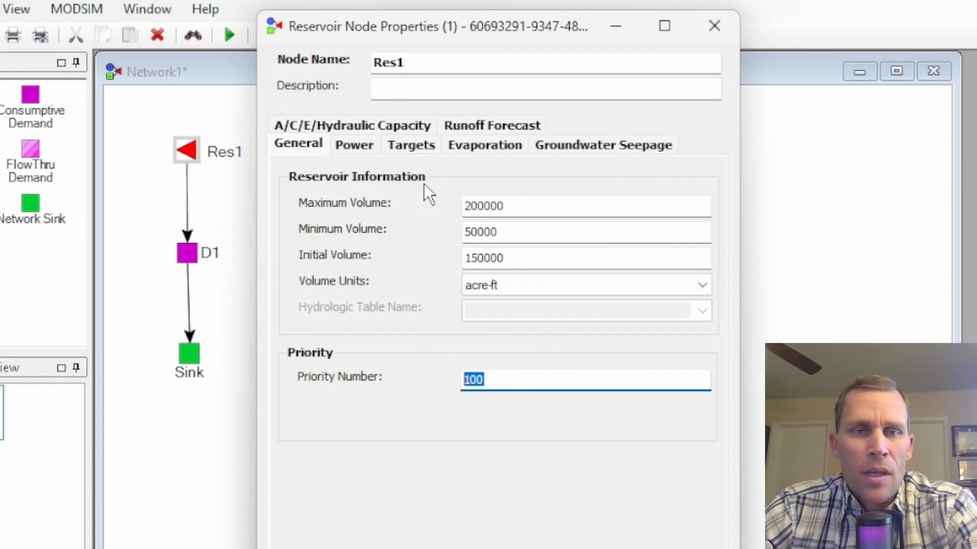
- Set Res1's target storage volume for 02/01 to 150000 acre-ft and apply the reservoir properties
{"action": "left_click", "coordinate": [410, 148]}
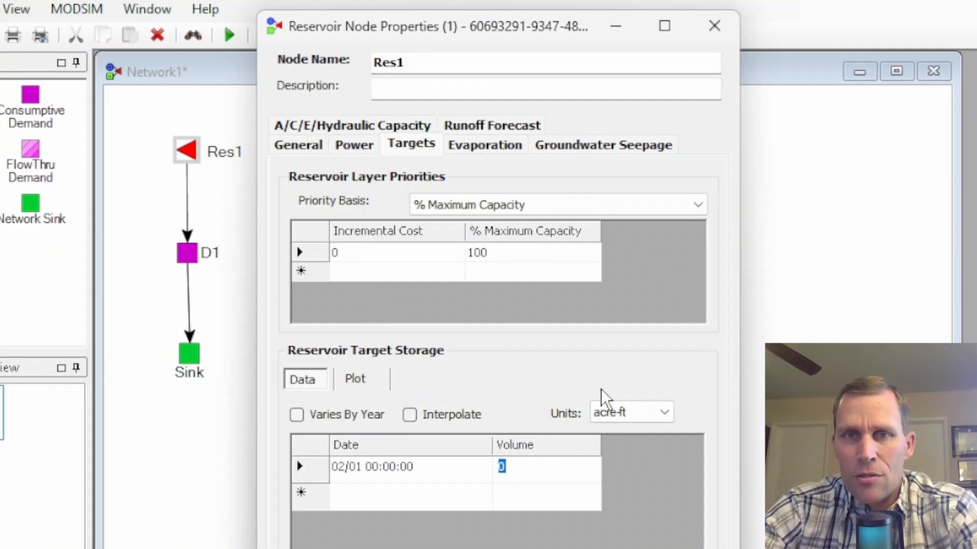
{"action": "type", "text": "150000"}
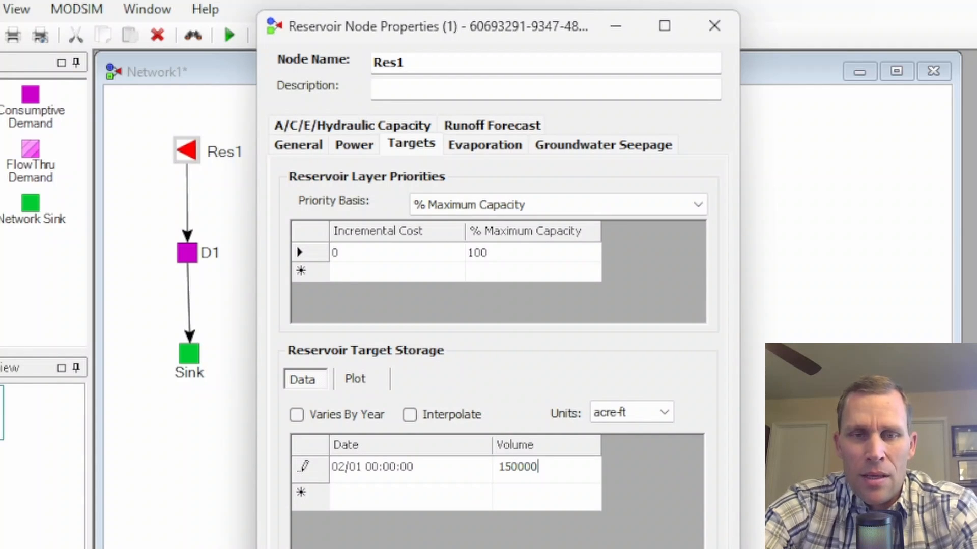
{"action": "left_click", "coordinate": [667, 411]}
{"action": "left_click", "coordinate": [666, 411]}
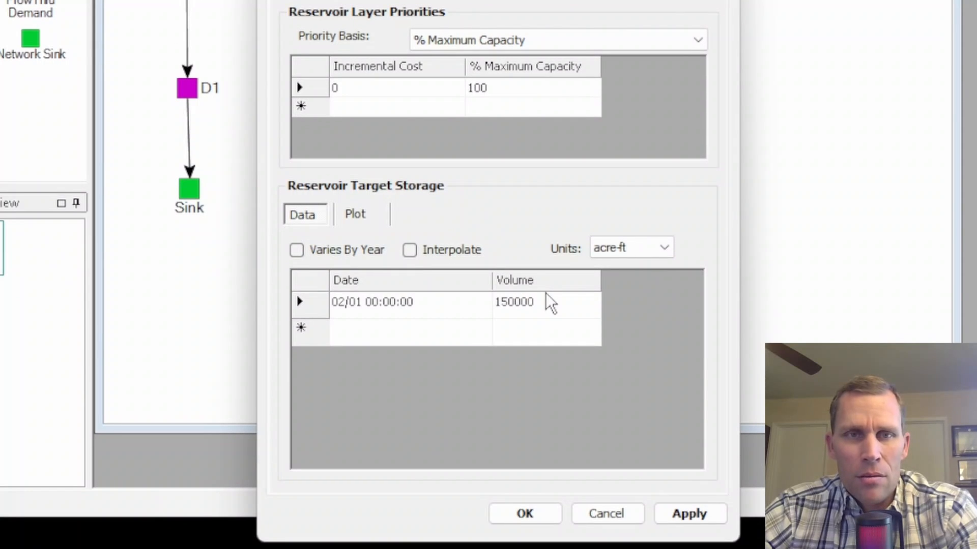
{"action": "left_click", "coordinate": [692, 516]}
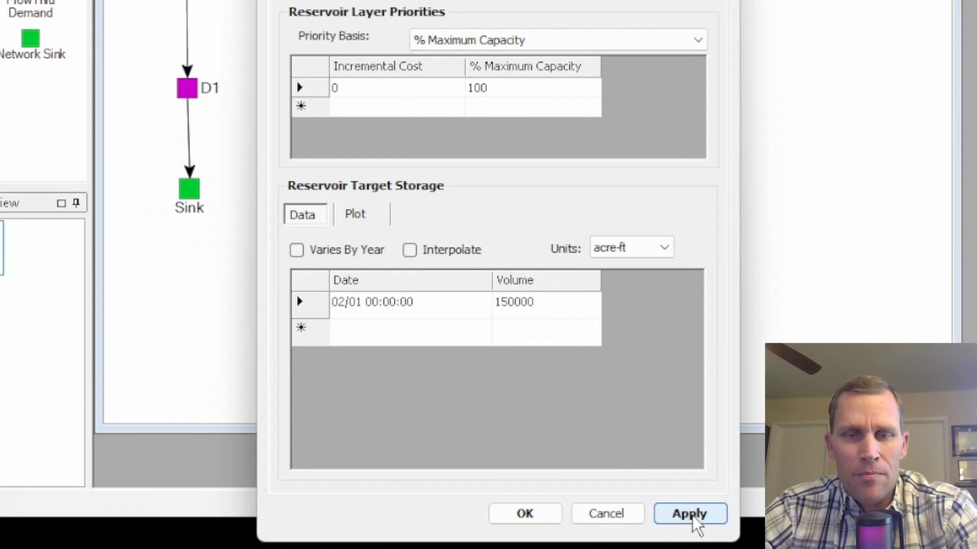
{"action": "left_click", "coordinate": [525, 514]}
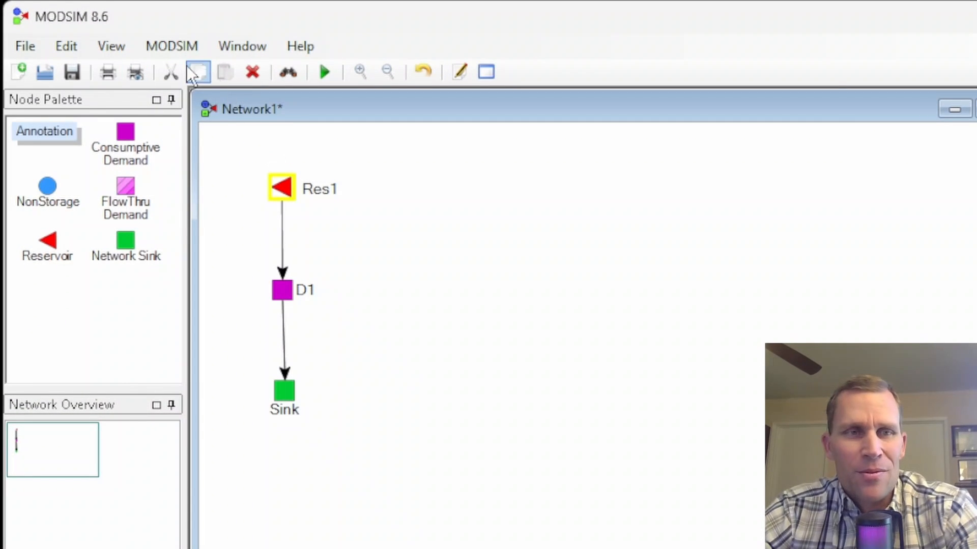
- Save the network as exercise14.xy in the project folder under xx - Link Cost vs Demand Priority
{"action": "left_click", "coordinate": [32, 49]}
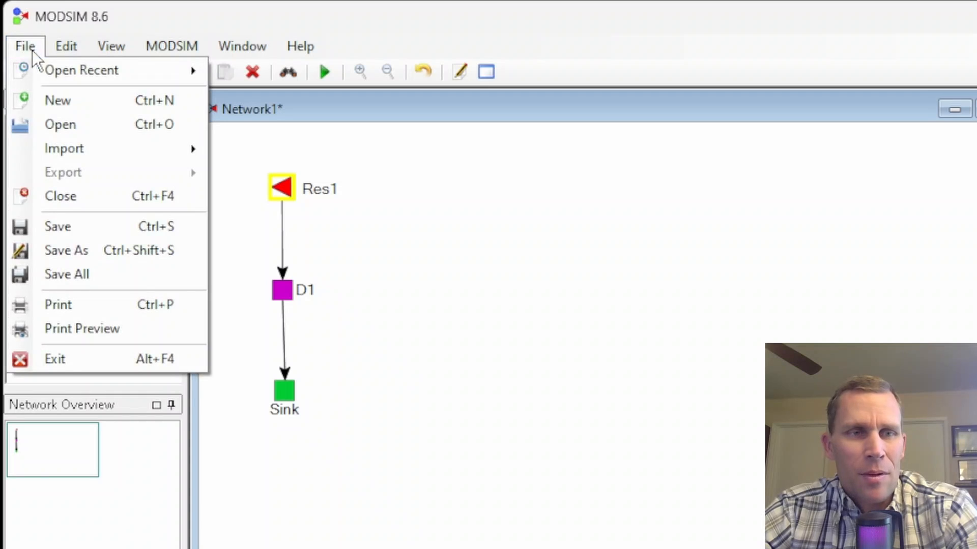
{"action": "left_click", "coordinate": [53, 224]}
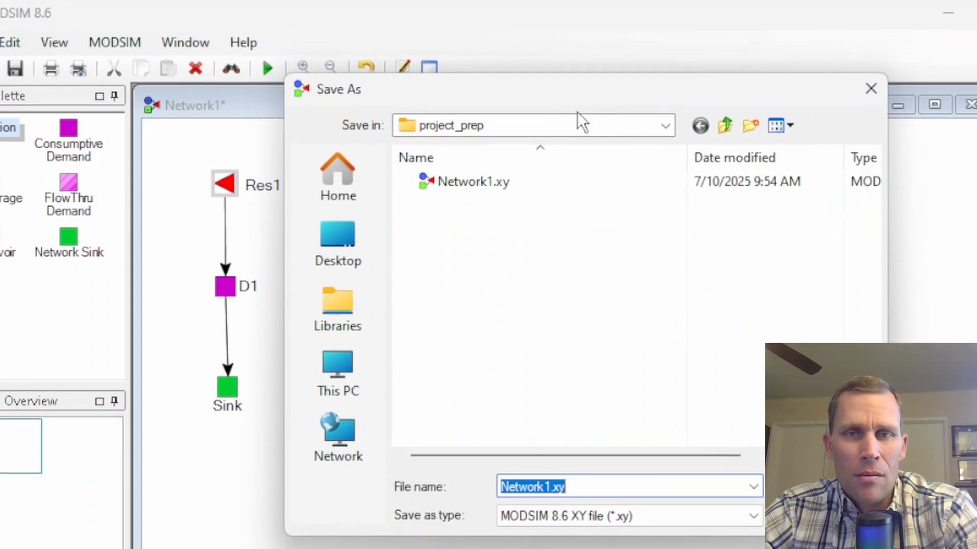
{"action": "left_click", "coordinate": [781, 131]}
{"action": "double_click", "coordinate": [345, 168]}
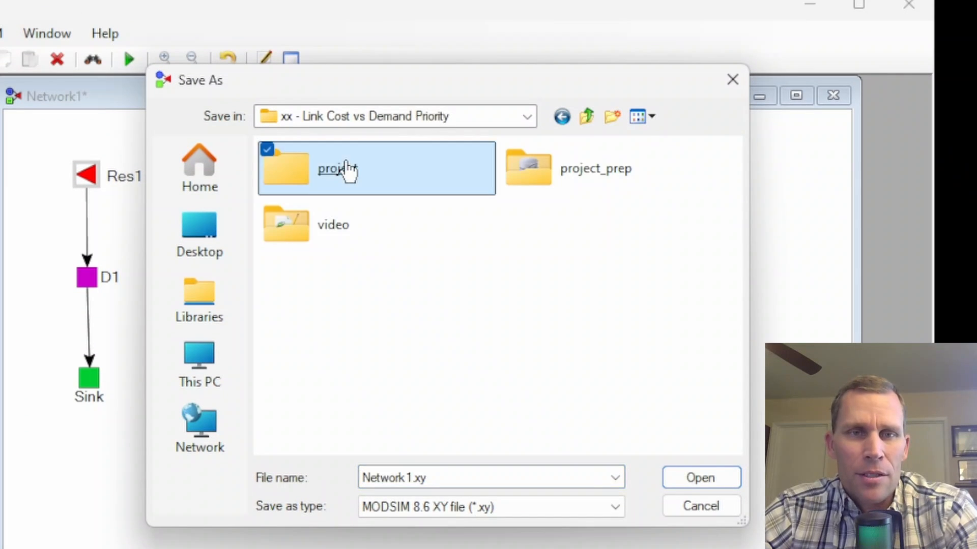
{"action": "double_click", "coordinate": [455, 474]}
{"action": "type", "text": "ex"}
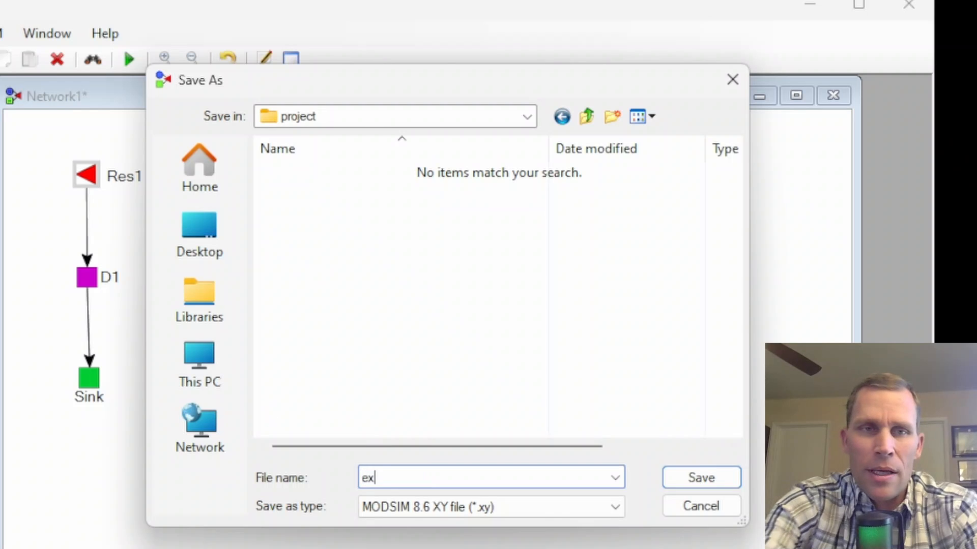
{"action": "type", "text": "ercise14.xy"}
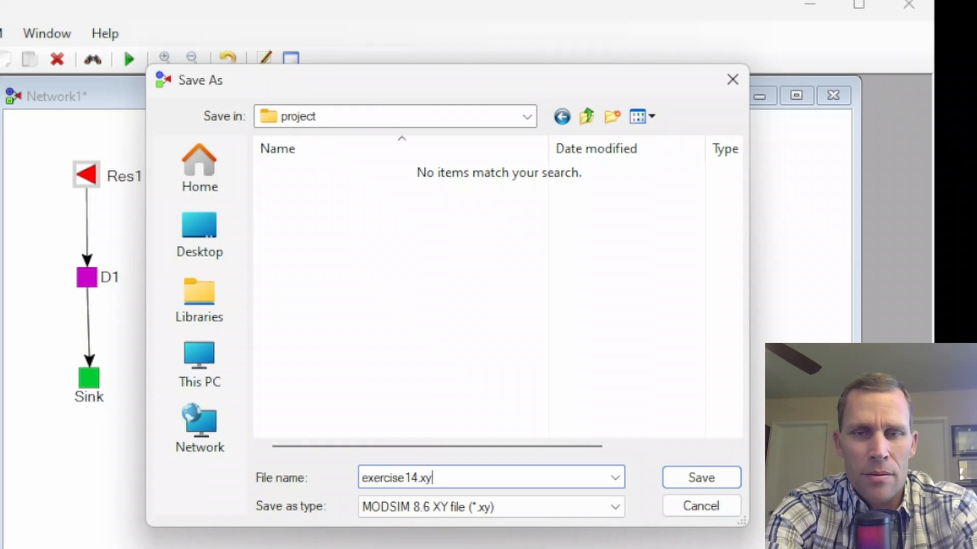
{"action": "key", "text": "Return"}
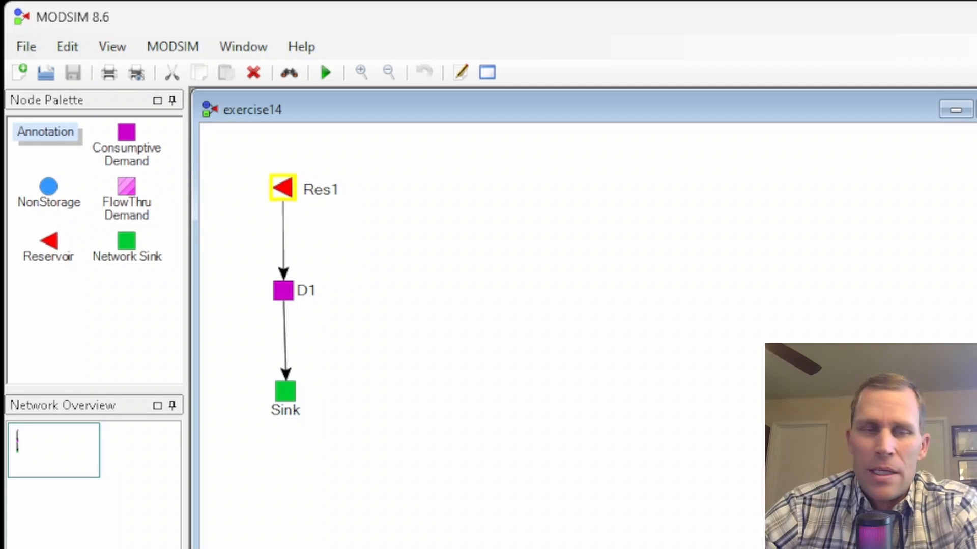
- Set the priority number of demand node D1 to 90
{"action": "right_click", "coordinate": [284, 289]}
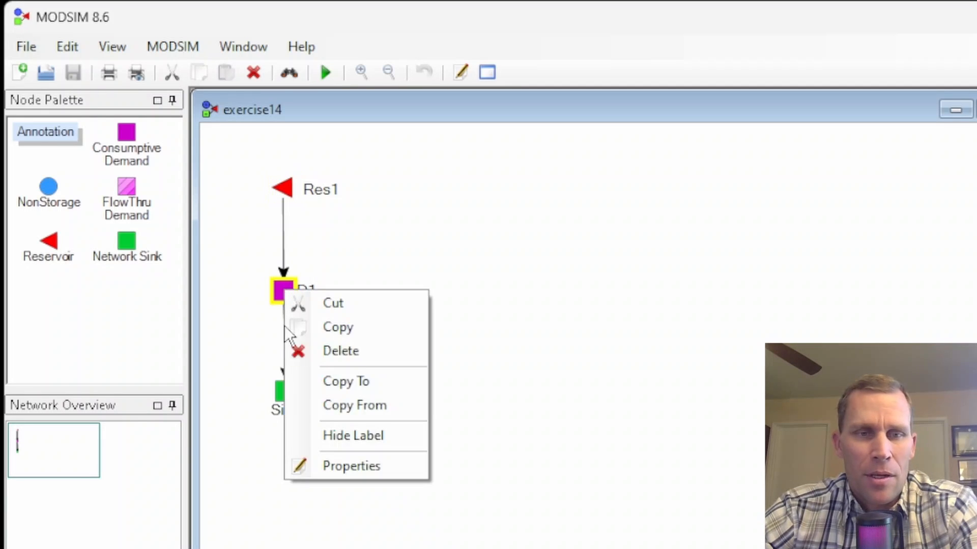
{"action": "left_click", "coordinate": [325, 464]}
{"action": "left_click_drag", "start_coordinate": [262, 127], "coordinate": [565, 88]}
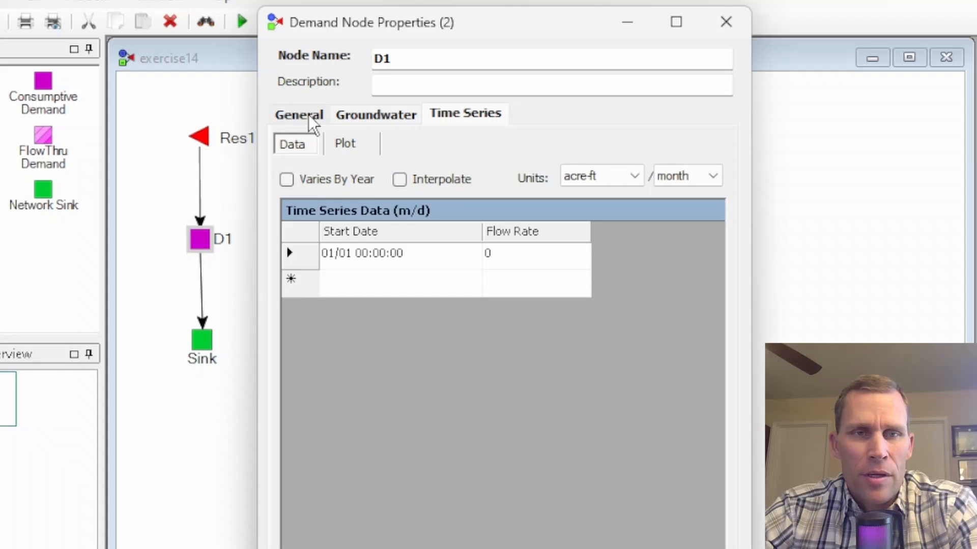
{"action": "left_click", "coordinate": [300, 114]}
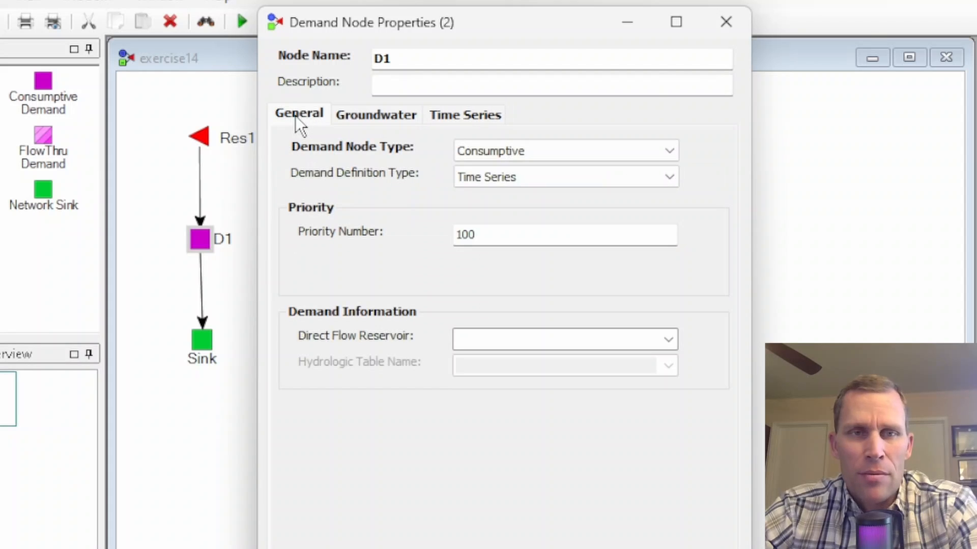
{"action": "double_click", "coordinate": [451, 243]}
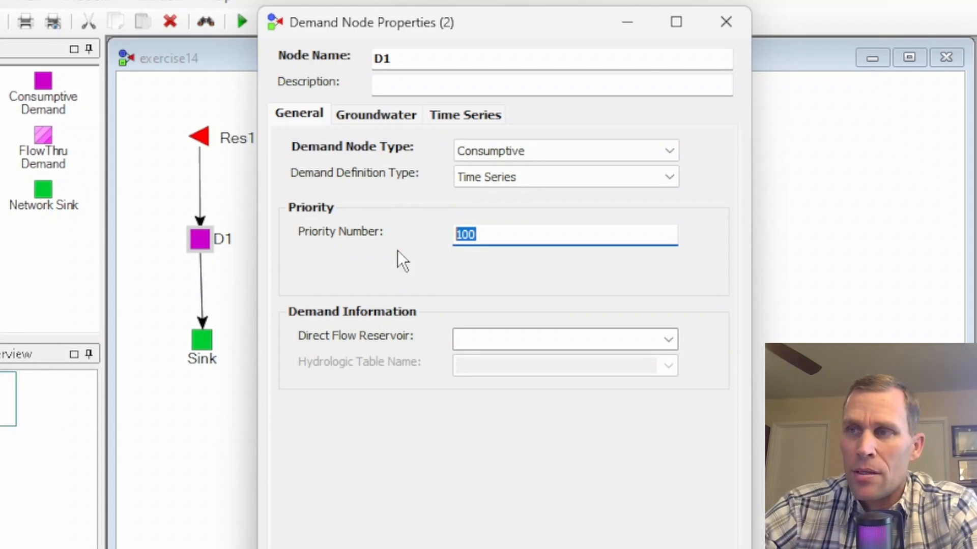
{"action": "type", "text": "90"}
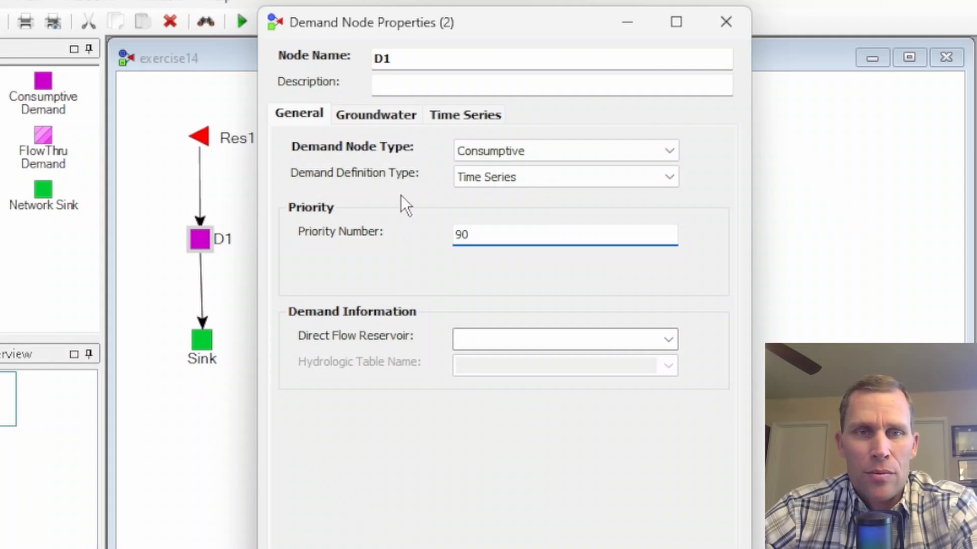
- Set D1's time series flow rate for 01/01 to 10 acre-ft/month, apply it, and shift the D1 label clear of its node
{"action": "left_click", "coordinate": [466, 117]}
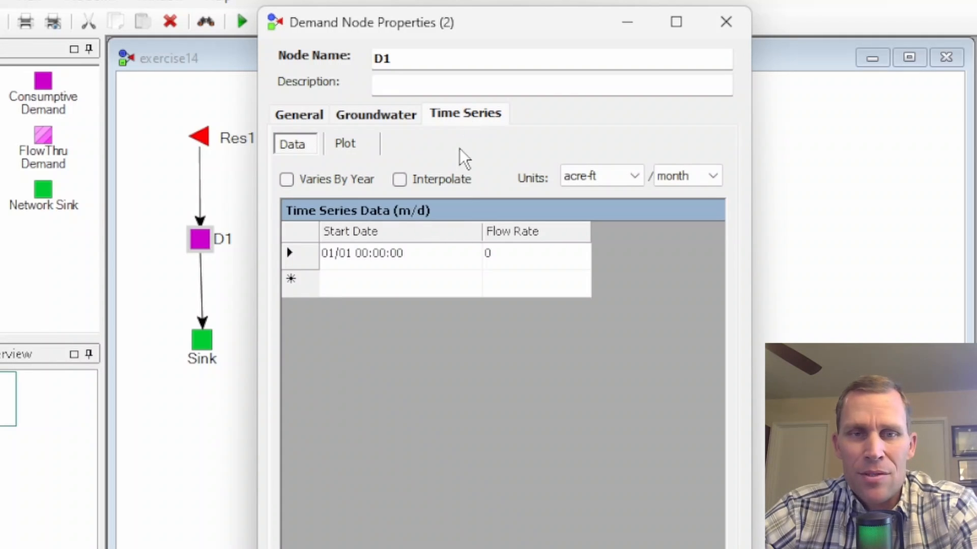
{"action": "double_click", "coordinate": [503, 252]}
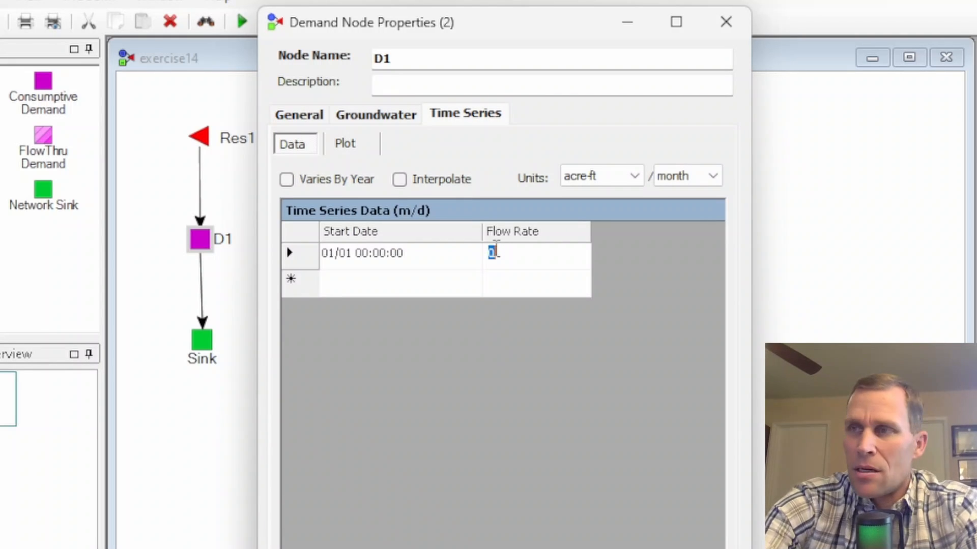
{"action": "type", "text": "10"}
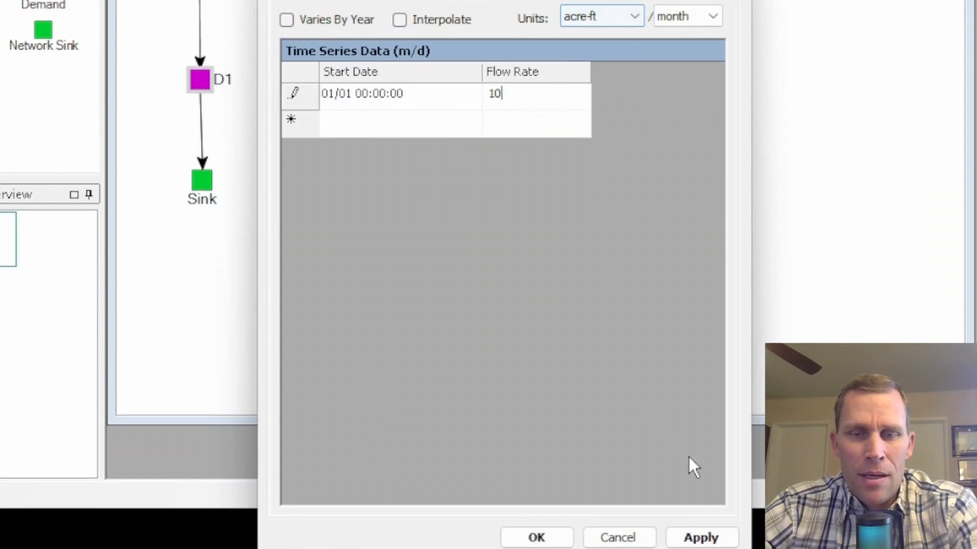
{"action": "left_click", "coordinate": [713, 519]}
{"action": "left_click", "coordinate": [556, 522]}
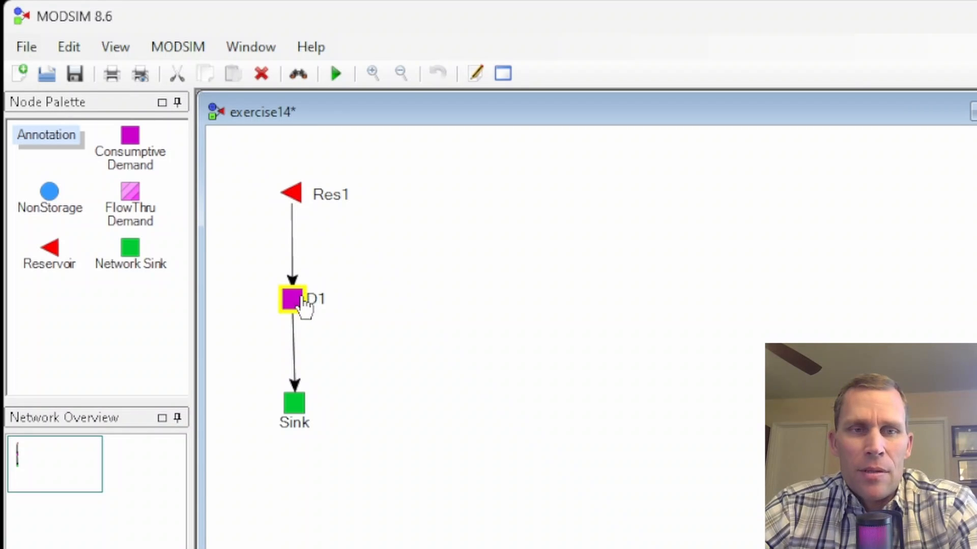
{"action": "left_click_drag", "start_coordinate": [315, 296], "coordinate": [323, 297]}
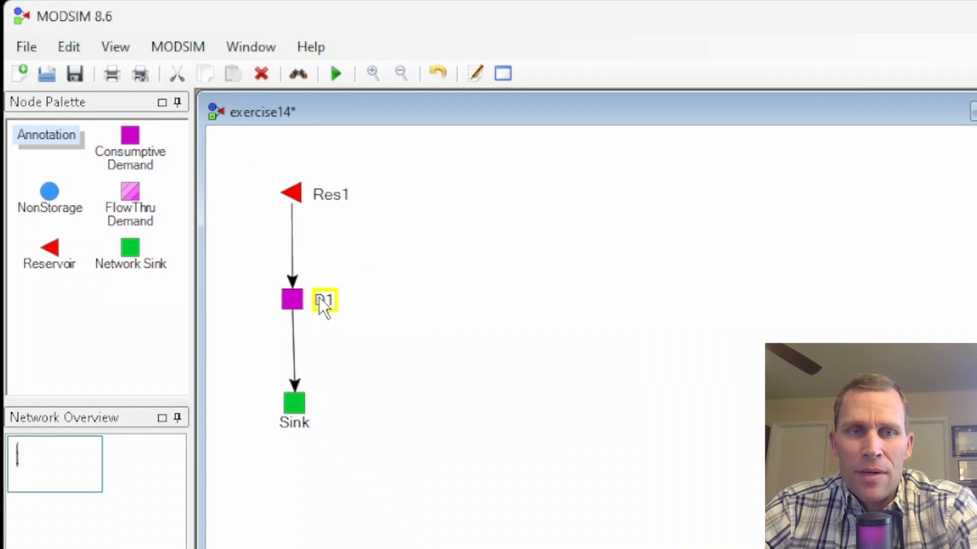
- Check the link cost in the properties of the link from Res1 to D1
{"action": "right_click", "coordinate": [292, 243]}
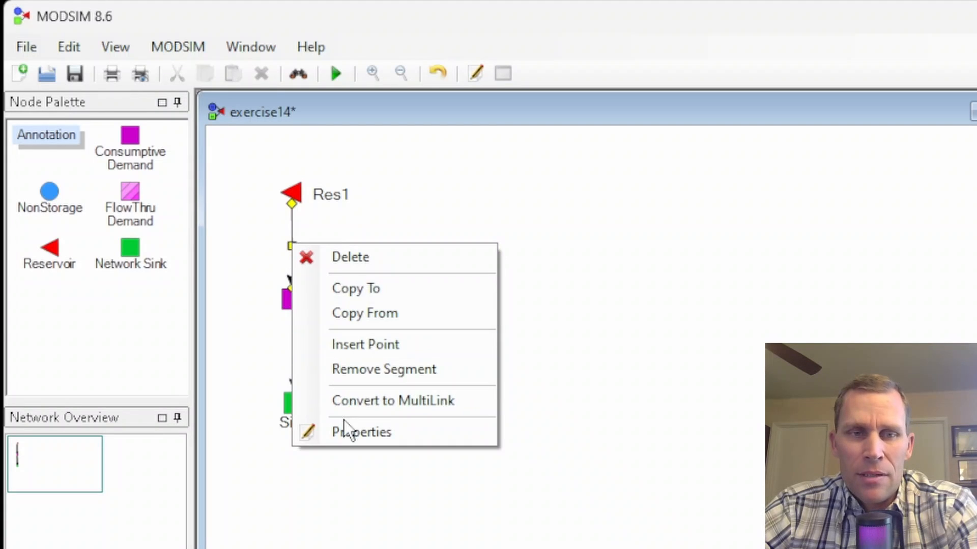
{"action": "left_click", "coordinate": [347, 424]}
{"action": "left_click_drag", "start_coordinate": [236, 334], "coordinate": [207, 327]}
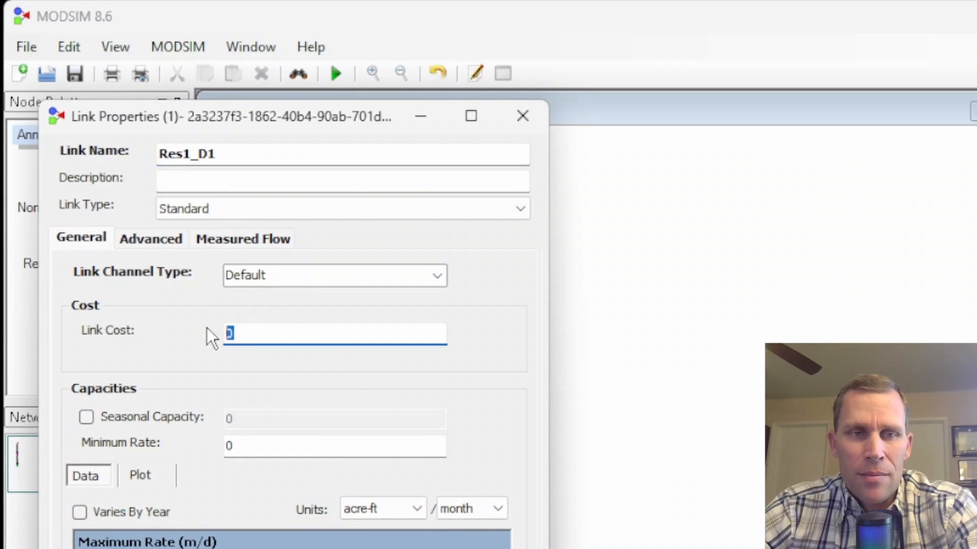
{"action": "left_click", "coordinate": [523, 117]}
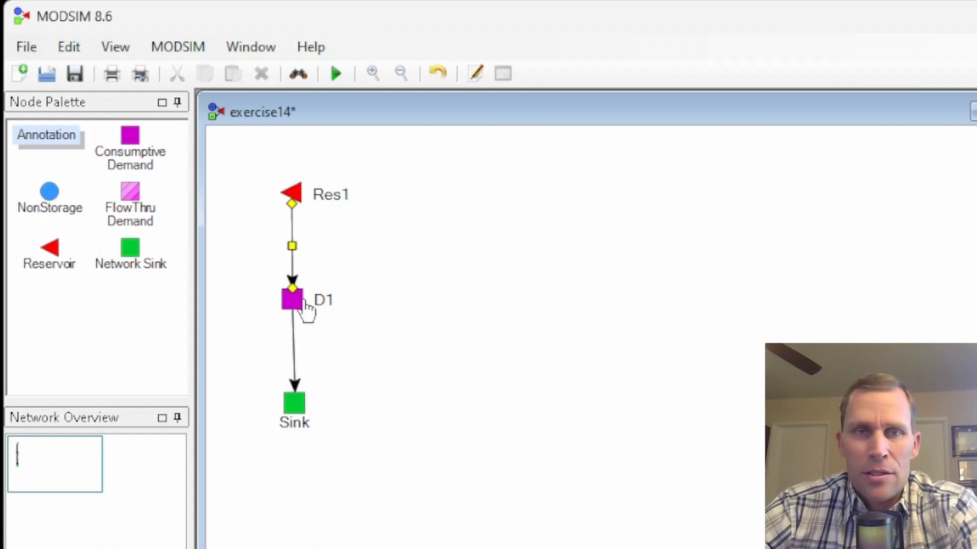
- Save the network and run the MODSIM simulation
{"action": "left_click", "coordinate": [76, 75]}
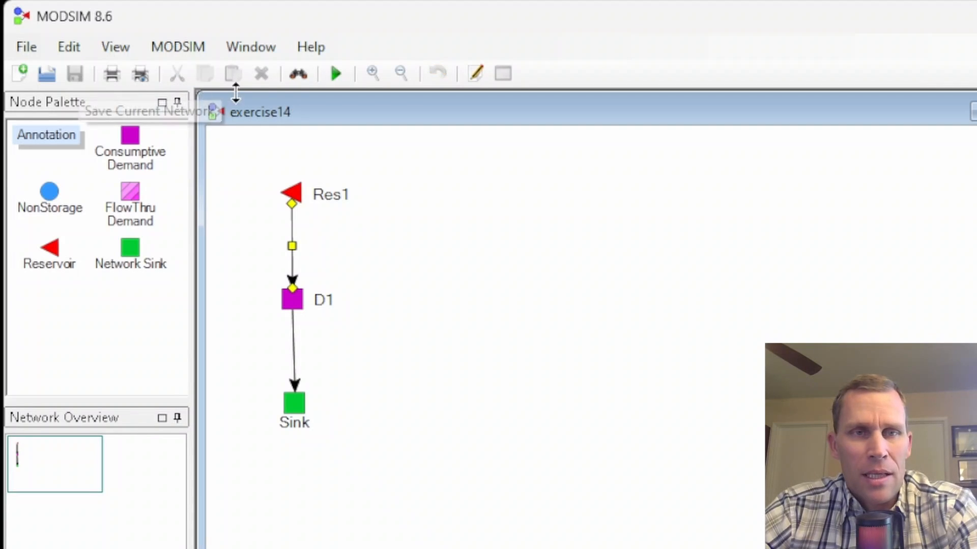
{"action": "left_click", "coordinate": [336, 75]}
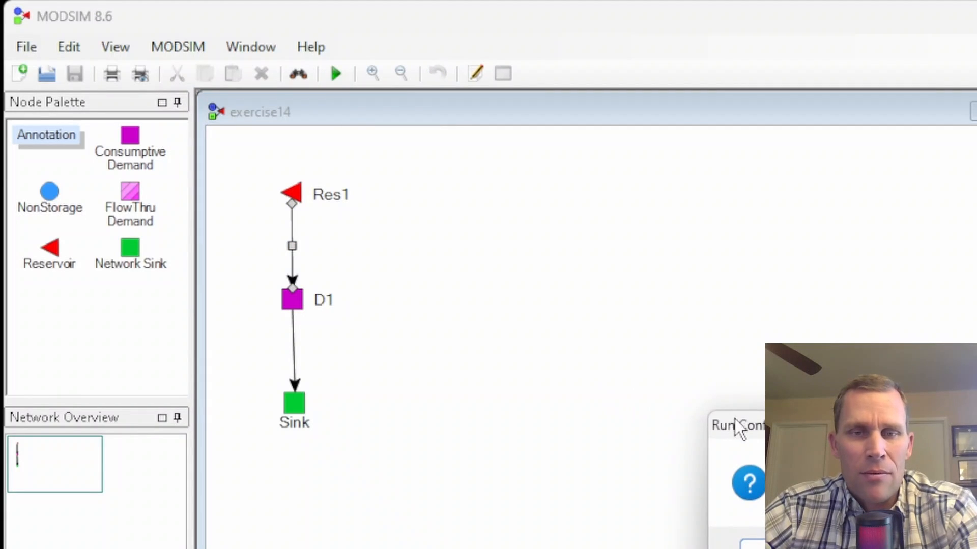
{"action": "left_click", "coordinate": [465, 334]}
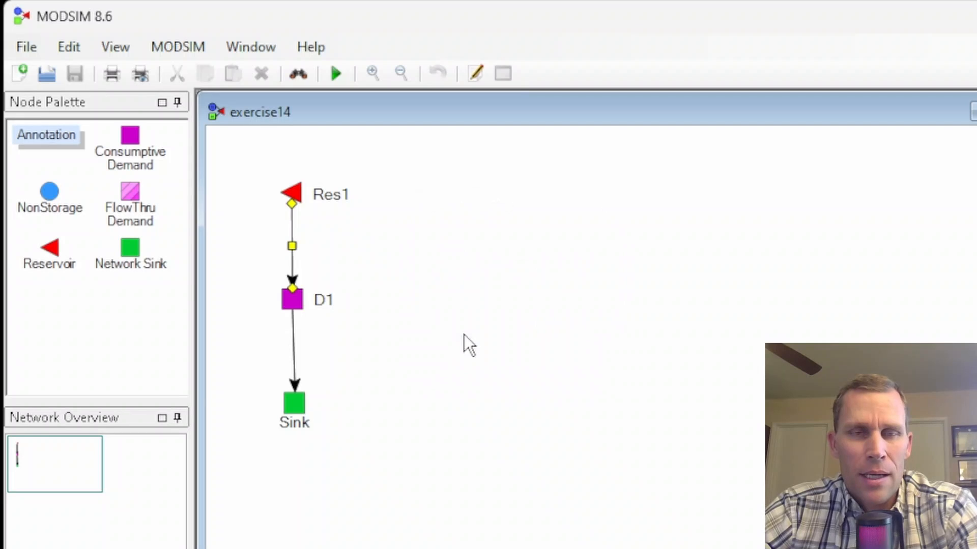
- Graph the simulated flow in the link from Res1 to D1 and examine it
{"action": "right_click", "coordinate": [289, 243]}
{"action": "left_click", "coordinate": [294, 224]}
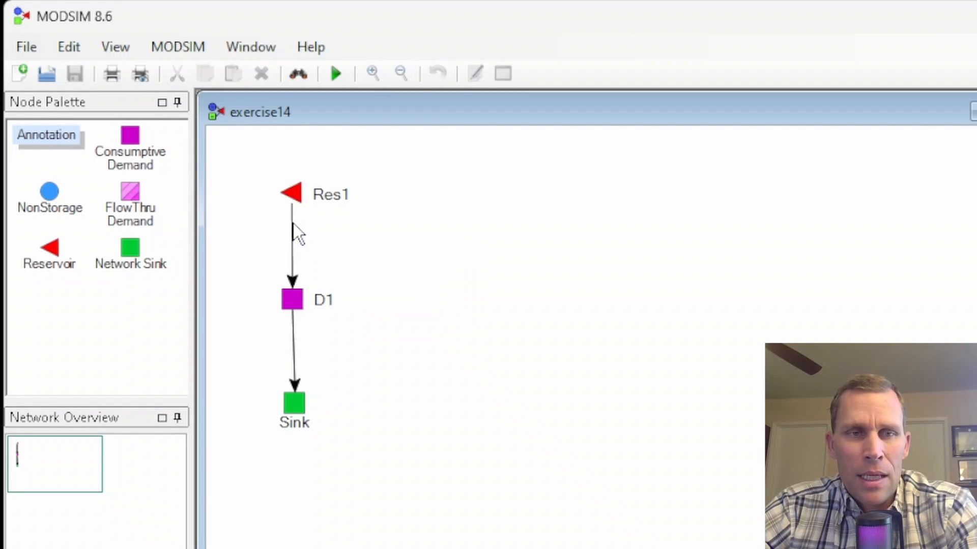
{"action": "right_click", "coordinate": [294, 223]}
{"action": "left_click", "coordinate": [344, 435]}
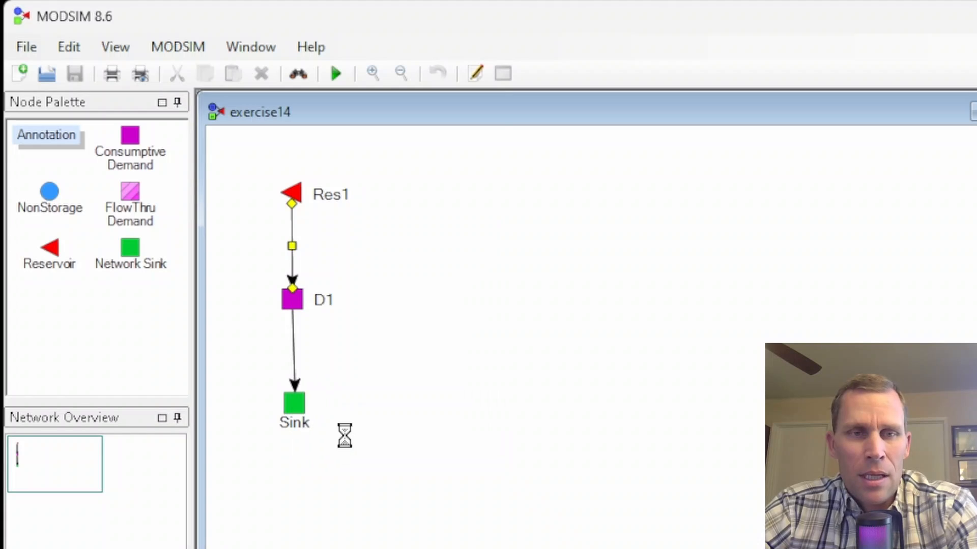
{"action": "left_click_drag", "start_coordinate": [345, 127], "coordinate": [447, 47]}
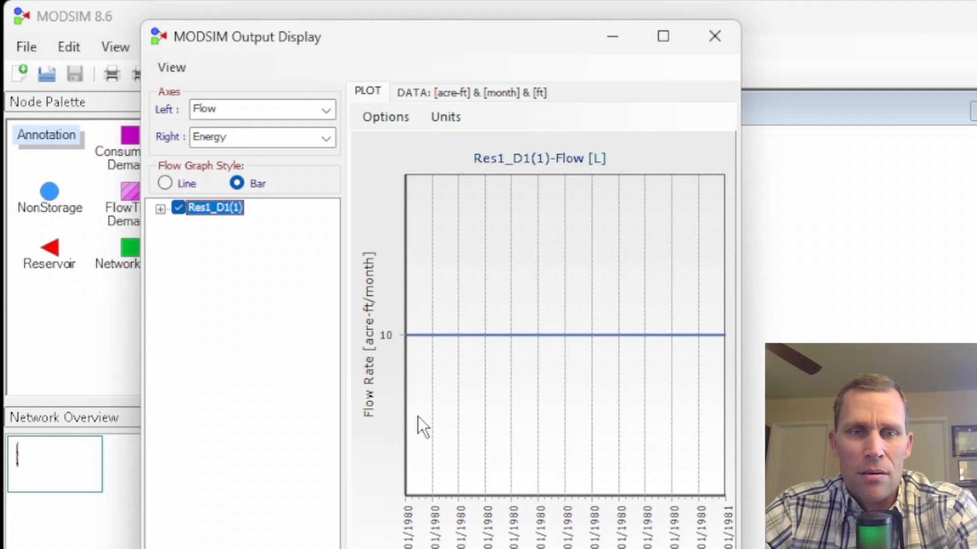
{"action": "left_click", "coordinate": [218, 16]}
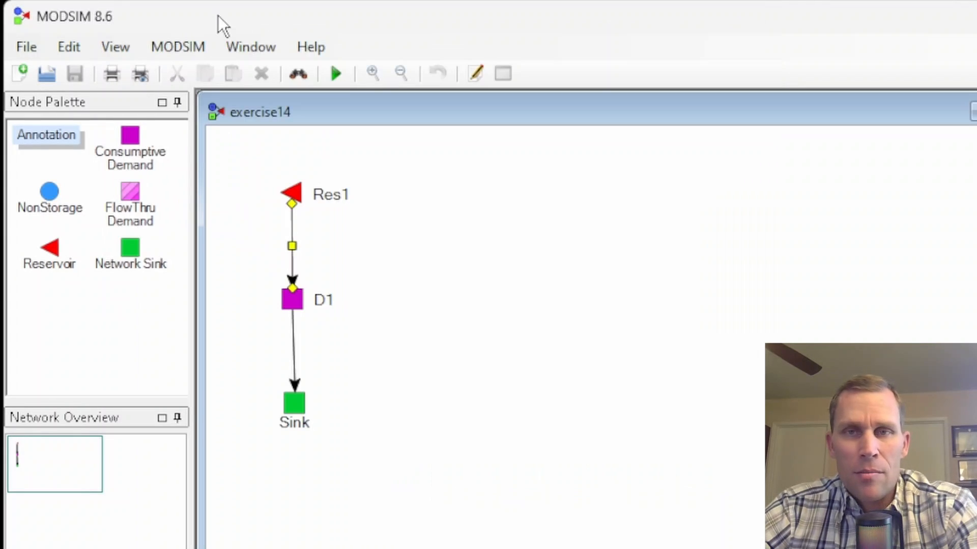
- Review the time step and the data and simulation dates in the network settings
{"action": "left_click", "coordinate": [171, 47]}
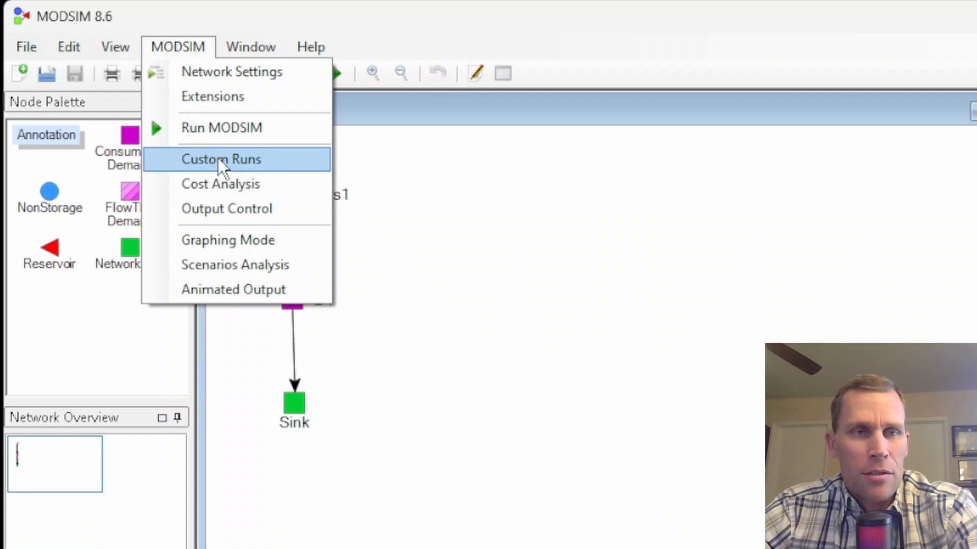
{"action": "left_click", "coordinate": [207, 74]}
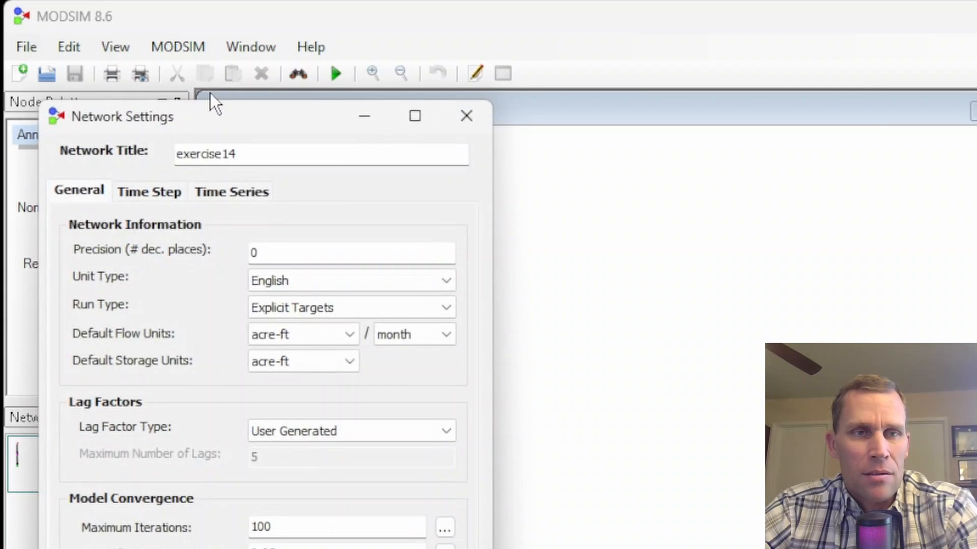
{"action": "left_click_drag", "start_coordinate": [224, 119], "coordinate": [538, 51]}
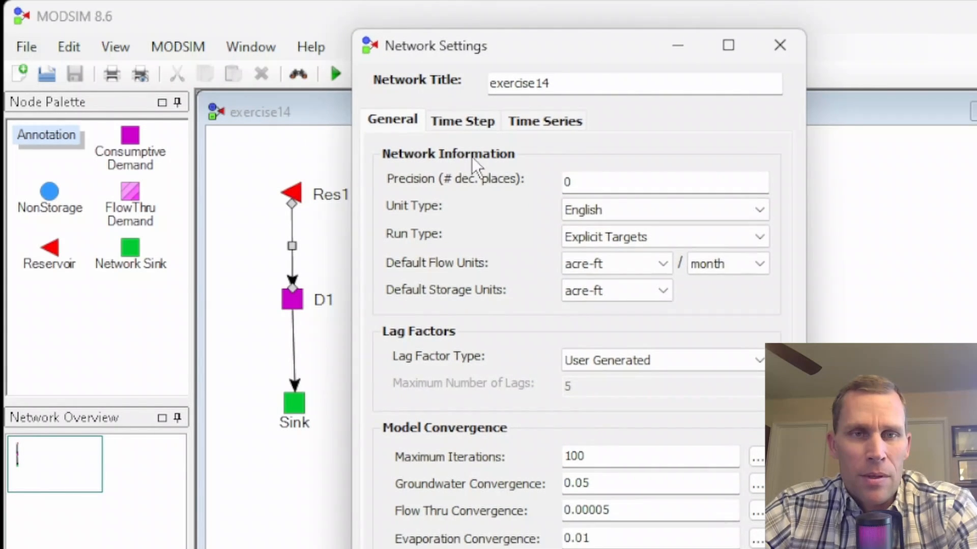
{"action": "left_click", "coordinate": [454, 121]}
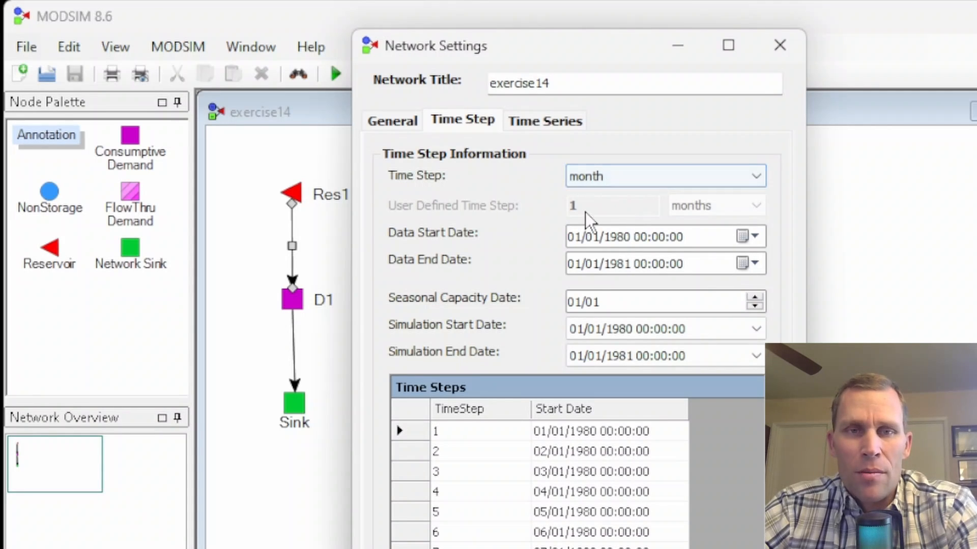
{"action": "left_click", "coordinate": [781, 45]}
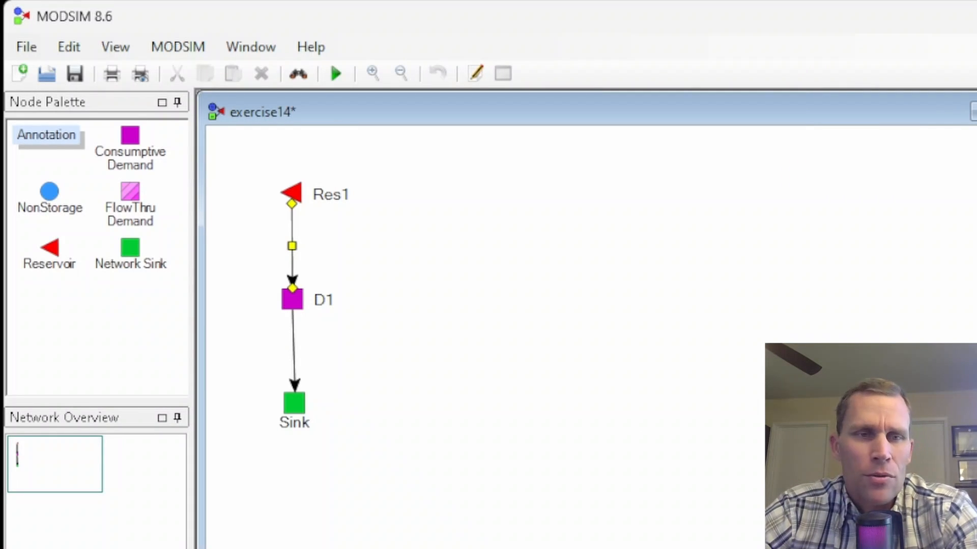
- Graph Res1's output with the left axis set to Volume and examine its storage over the simulation period
{"action": "right_click", "coordinate": [298, 193]}
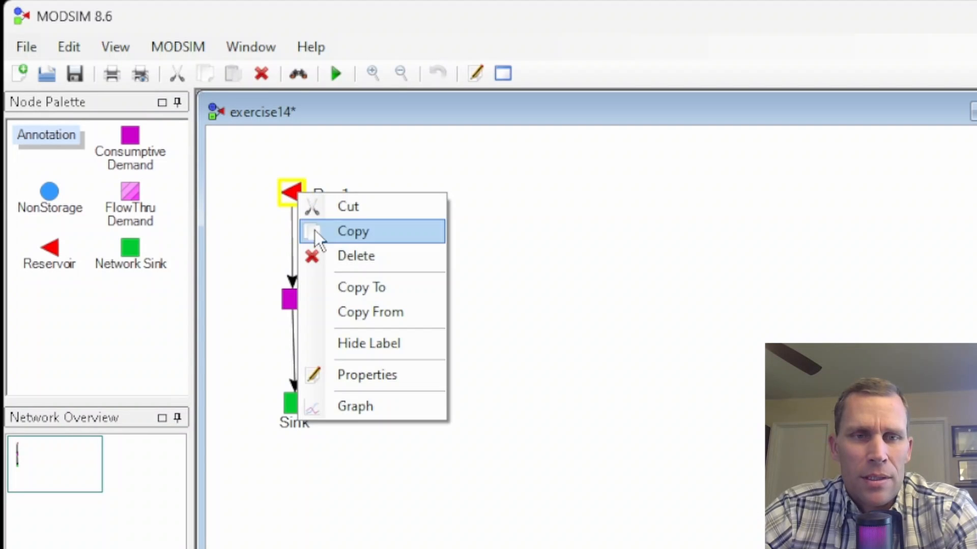
{"action": "left_click", "coordinate": [355, 409]}
{"action": "left_click_drag", "start_coordinate": [208, 137], "coordinate": [514, 108]}
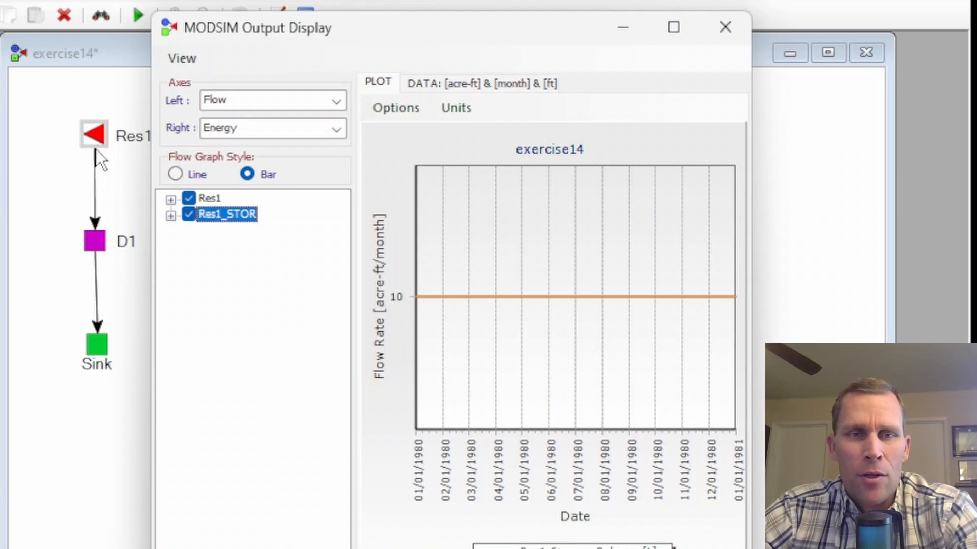
{"action": "left_click_drag", "start_coordinate": [231, 32], "coordinate": [248, 31]}
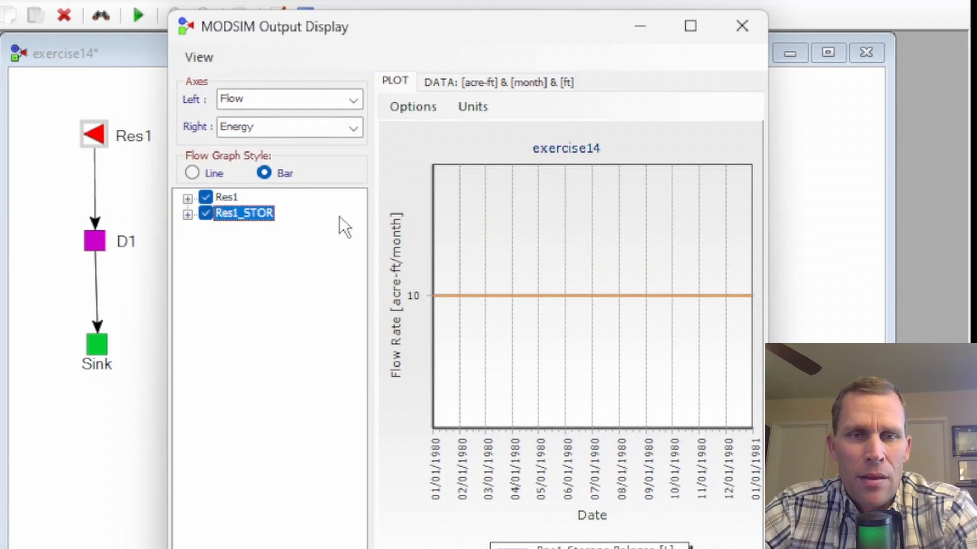
{"action": "left_click_drag", "start_coordinate": [372, 238], "coordinate": [340, 244]}
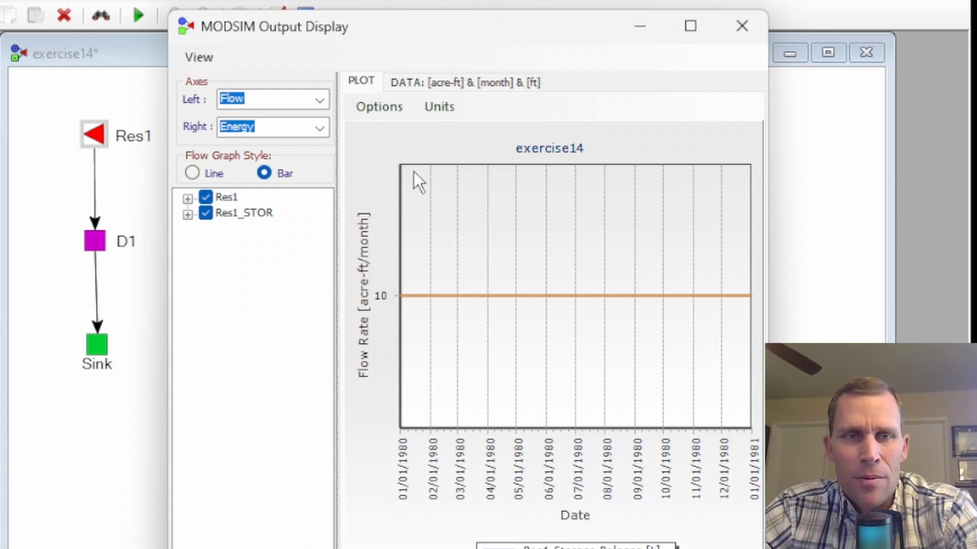
{"action": "left_click", "coordinate": [325, 101]}
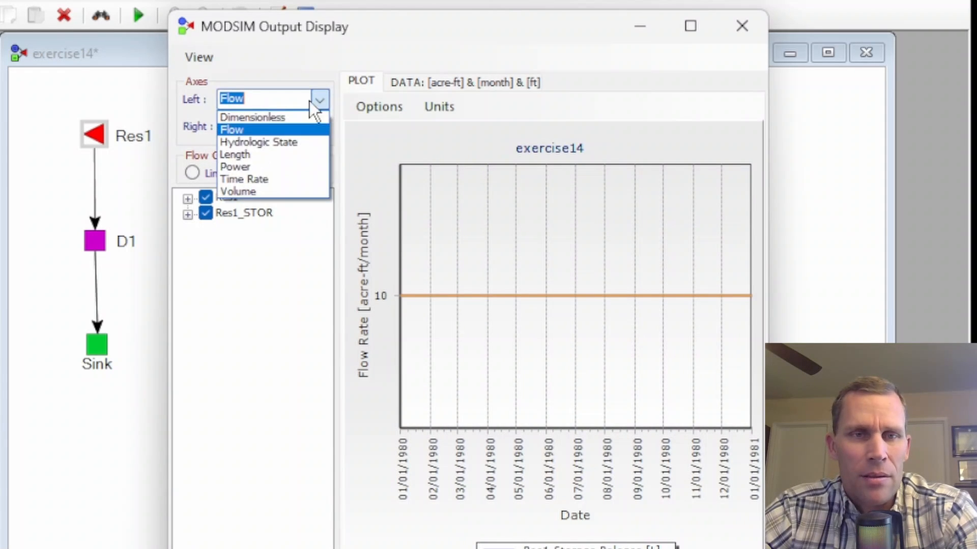
{"action": "left_click", "coordinate": [259, 191]}
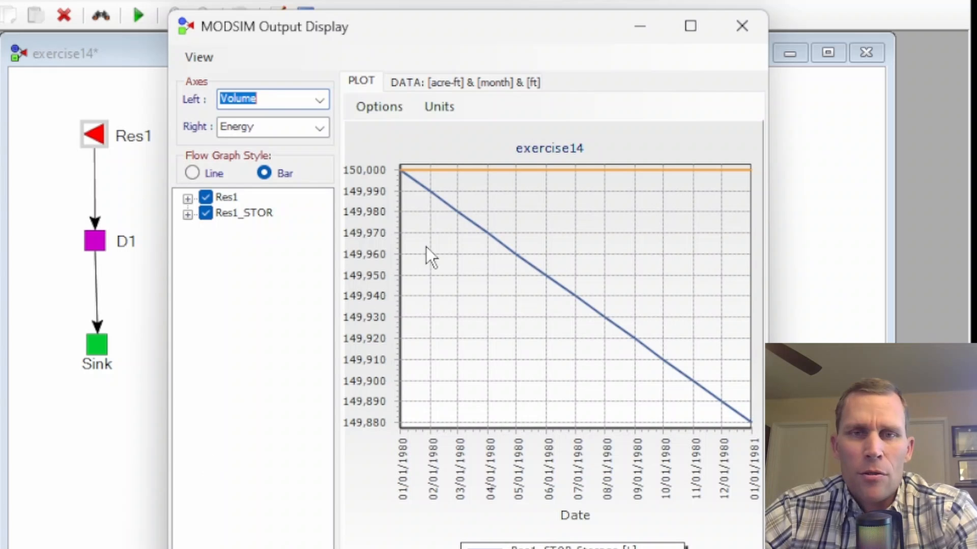
{"action": "left_click", "coordinate": [743, 14]}
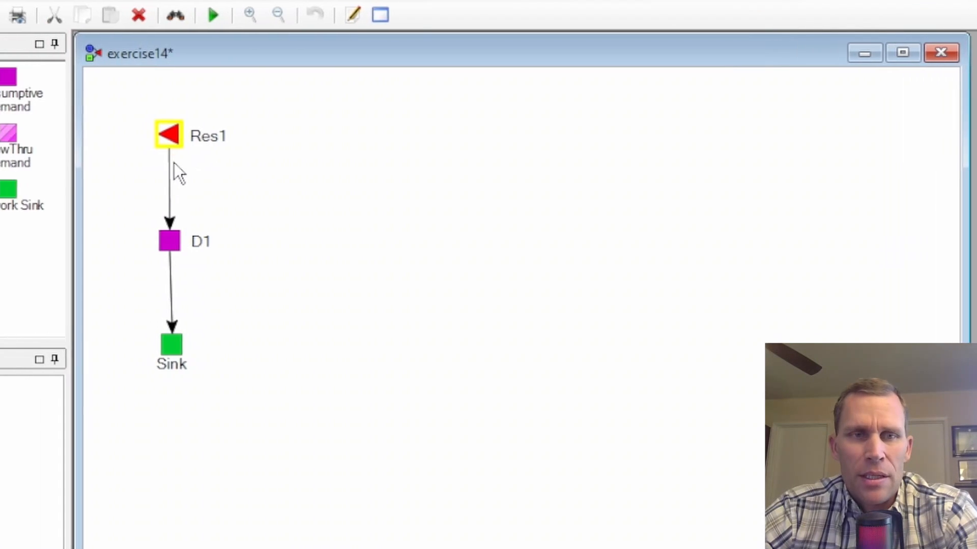
- Check the priority number in Res1's general reservoir properties
{"action": "right_click", "coordinate": [95, 142]}
{"action": "left_click", "coordinate": [342, 318]}
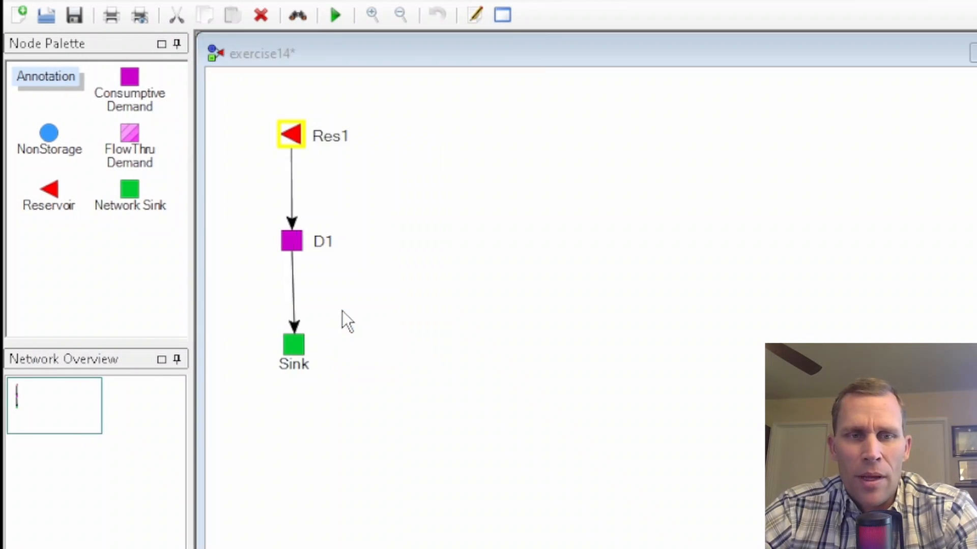
{"action": "left_click", "coordinate": [85, 190]}
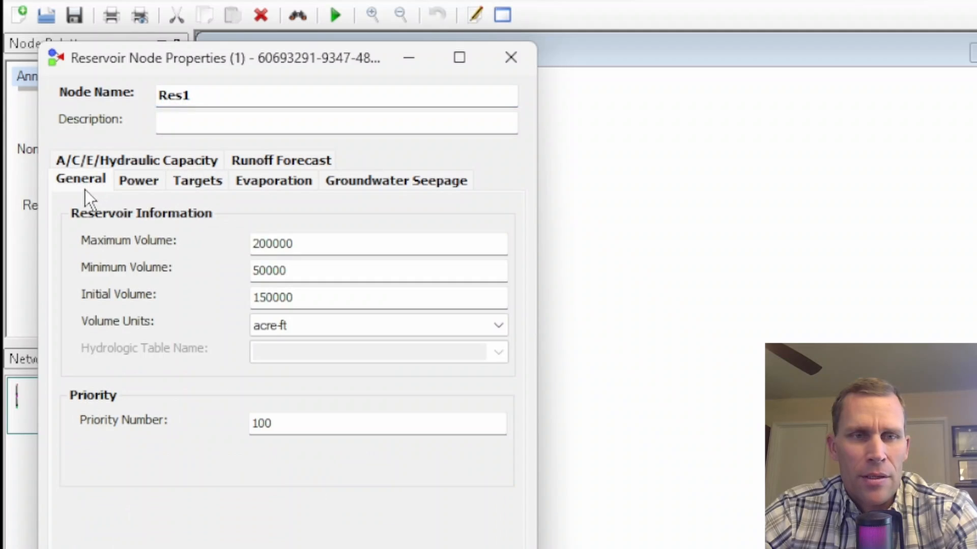
{"action": "left_click_drag", "start_coordinate": [283, 427], "coordinate": [239, 427]}
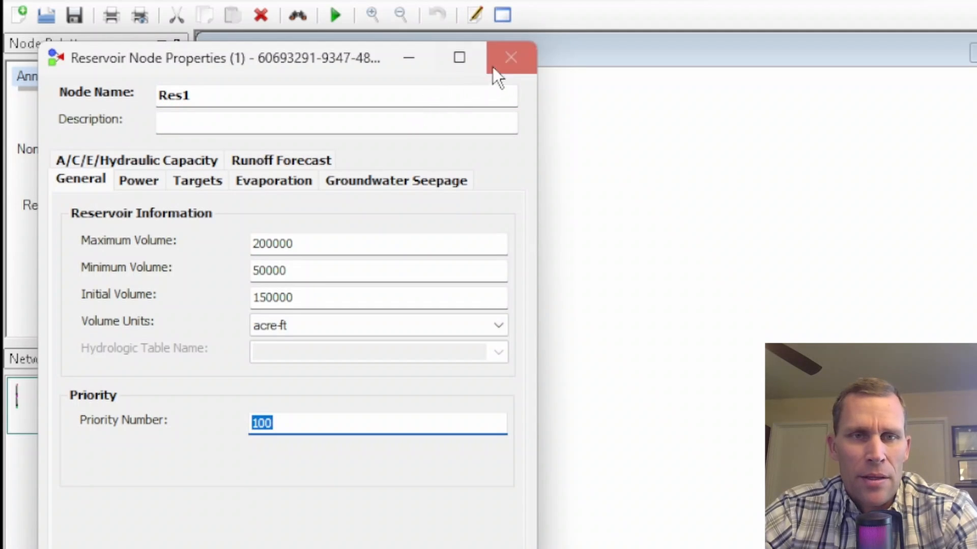
{"action": "left_click", "coordinate": [510, 58]}
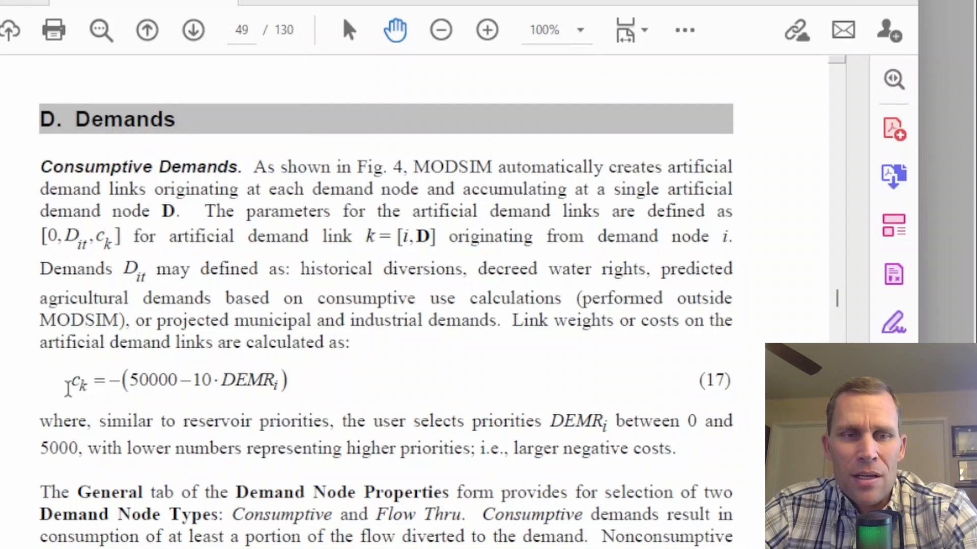
- In the MODSIM manual PDF, examine equation (17) for artificial demand link cost and its DEMR priority term
{"action": "left_click_drag", "start_coordinate": [67, 387], "coordinate": [87, 387]}
{"action": "left_click", "coordinate": [62, 388]}
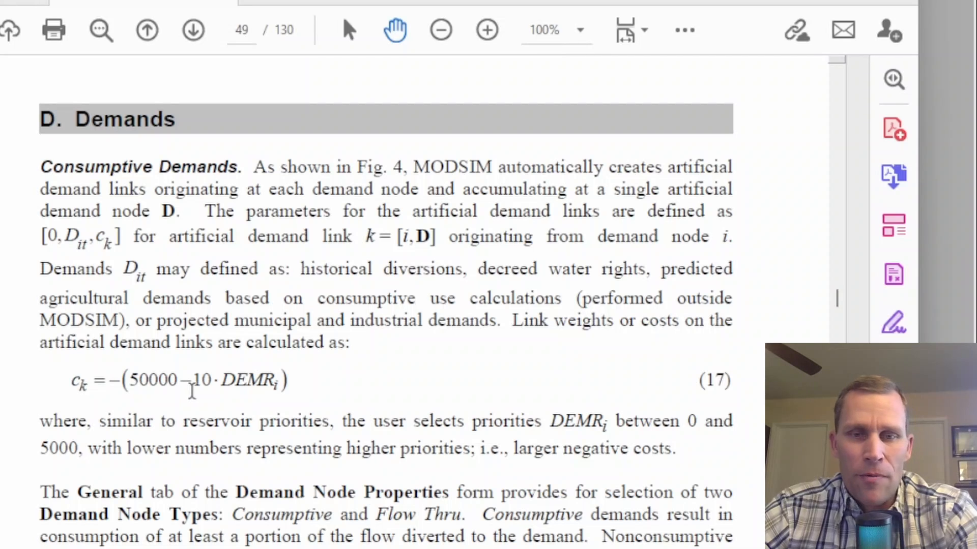
{"action": "left_click_drag", "start_coordinate": [222, 381], "coordinate": [279, 383]}
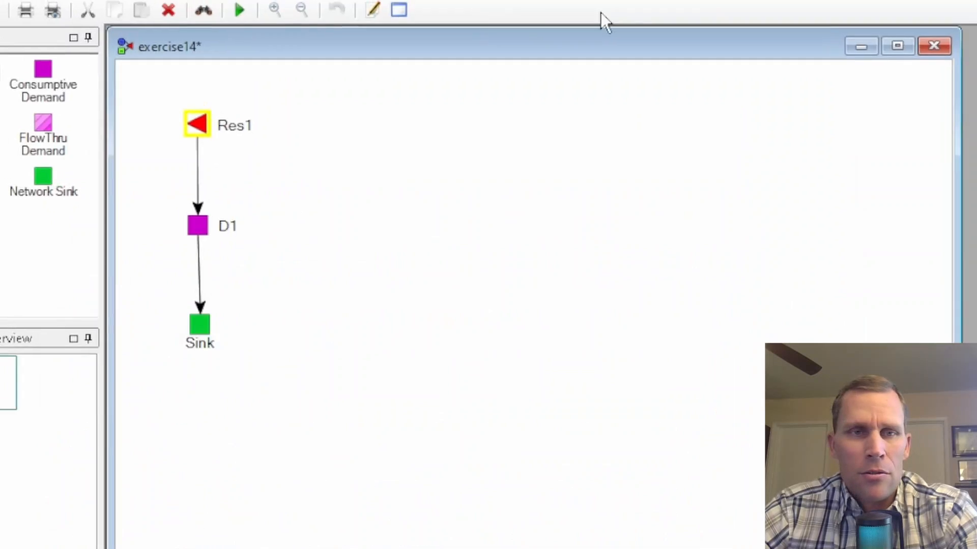
- Switch back to MODSIM and show the nodes in the Cost Analysis overview to compare their priorities and costs
{"action": "left_click", "coordinate": [184, 48]}
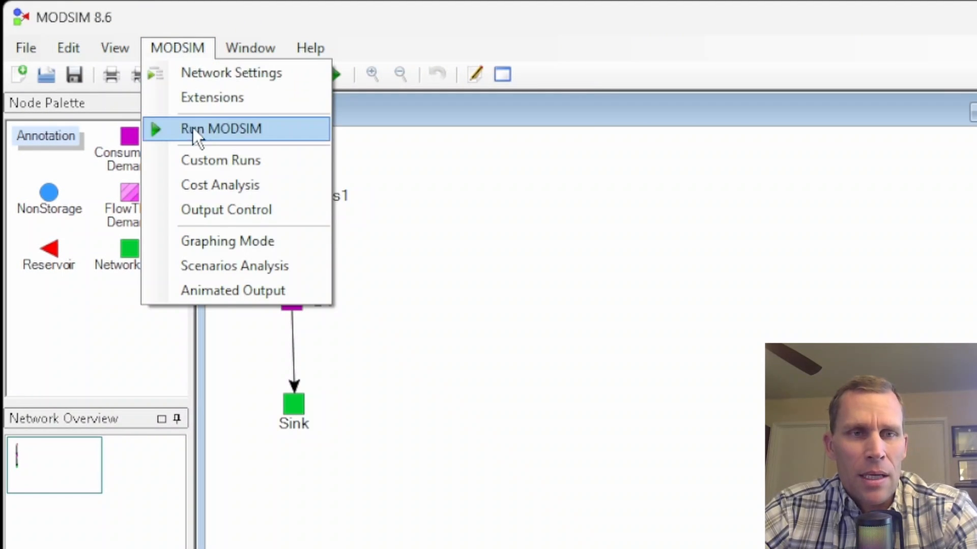
{"action": "left_click", "coordinate": [210, 184]}
{"action": "left_click_drag", "start_coordinate": [260, 110], "coordinate": [592, 93]}
{"action": "left_click", "coordinate": [223, 65]}
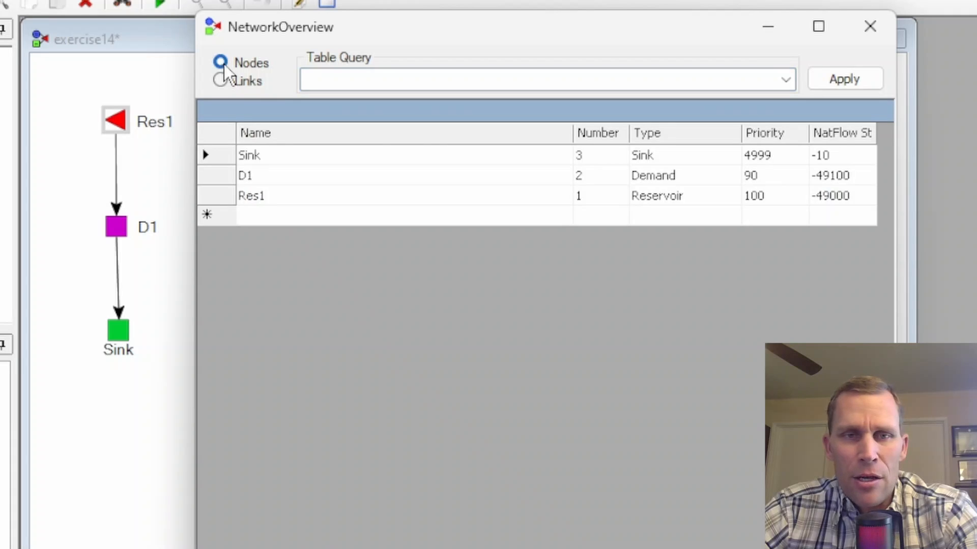
- Narrow the Name column of the nodes table and compare the priorities of D1 and Res1
{"action": "left_click_drag", "start_coordinate": [571, 133], "coordinate": [355, 157]}
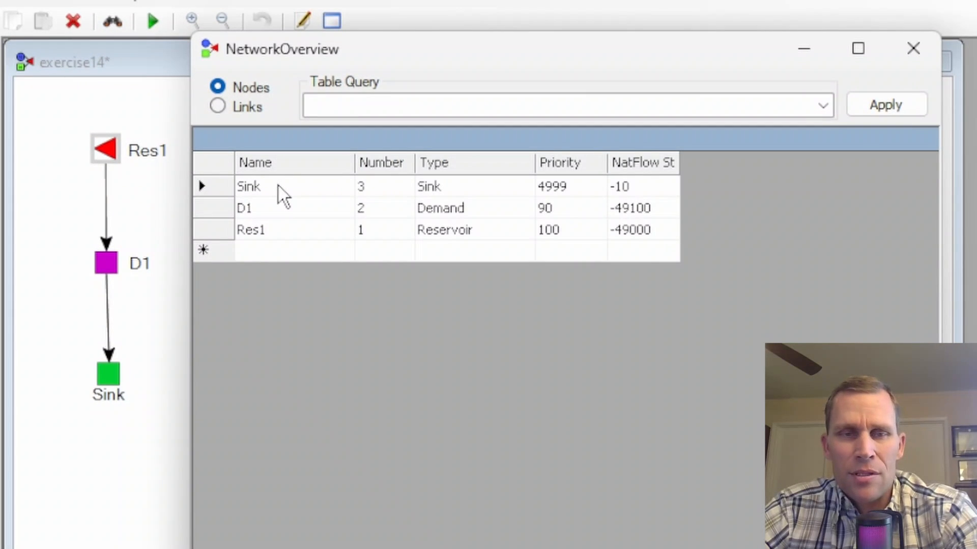
{"action": "left_click", "coordinate": [277, 187]}
{"action": "left_click", "coordinate": [283, 211]}
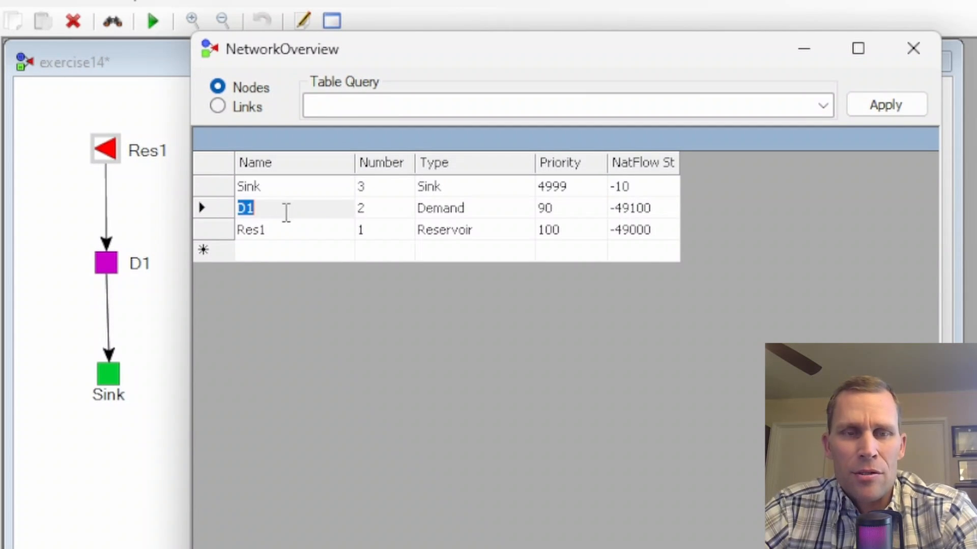
{"action": "left_click", "coordinate": [293, 231]}
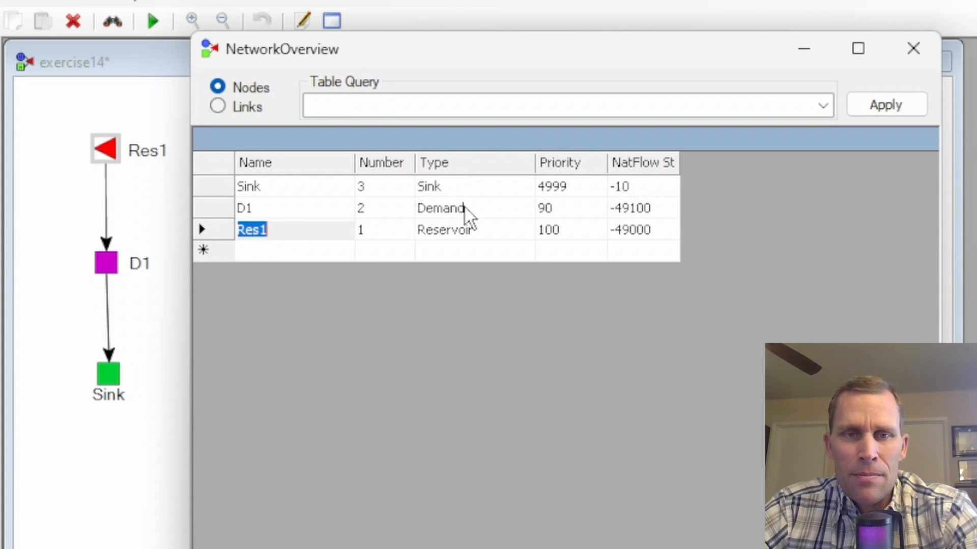
{"action": "left_click", "coordinate": [568, 229]}
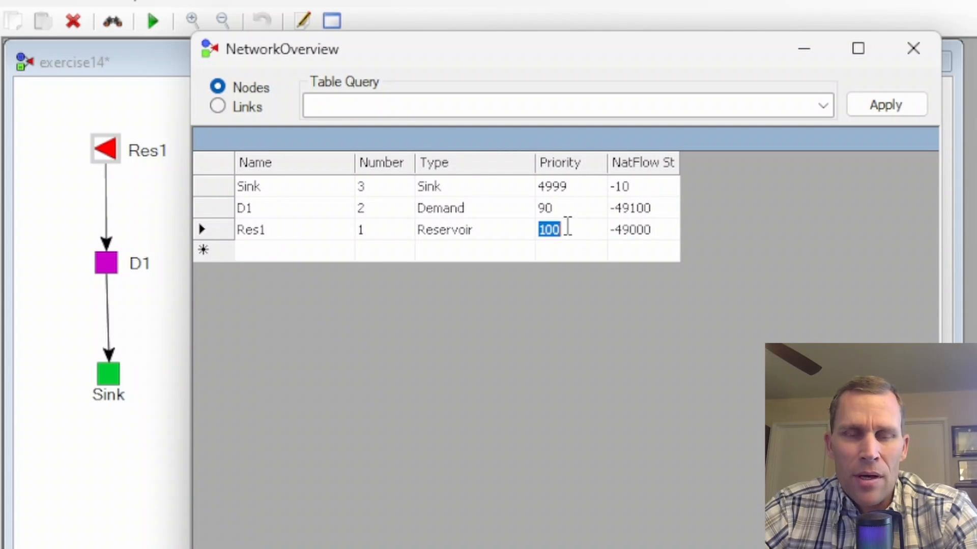
{"action": "left_click", "coordinate": [565, 208]}
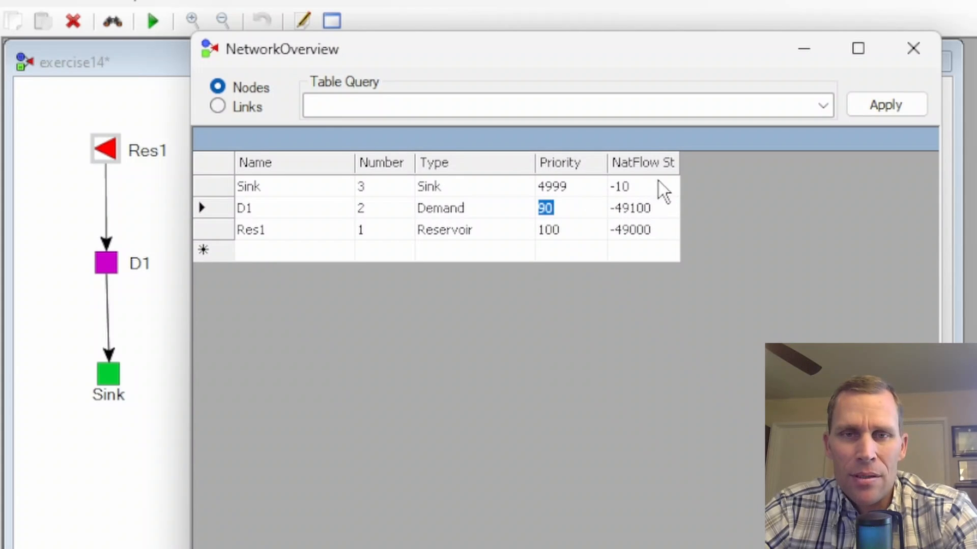
- Widen the NatFlow Step Cost column and examine how the D1 and Res1 costs relate to their priorities
{"action": "left_click_drag", "start_coordinate": [679, 162], "coordinate": [761, 170]}
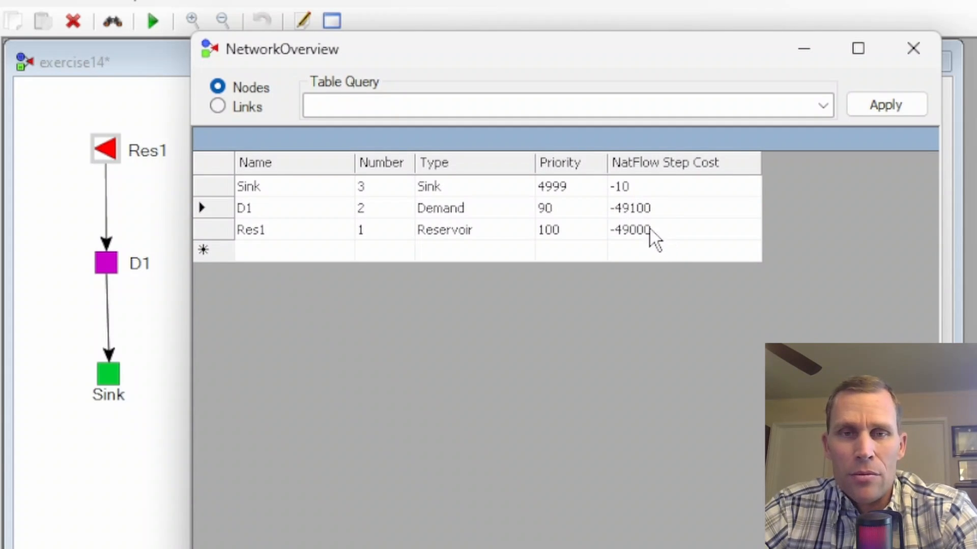
{"action": "left_click", "coordinate": [566, 209]}
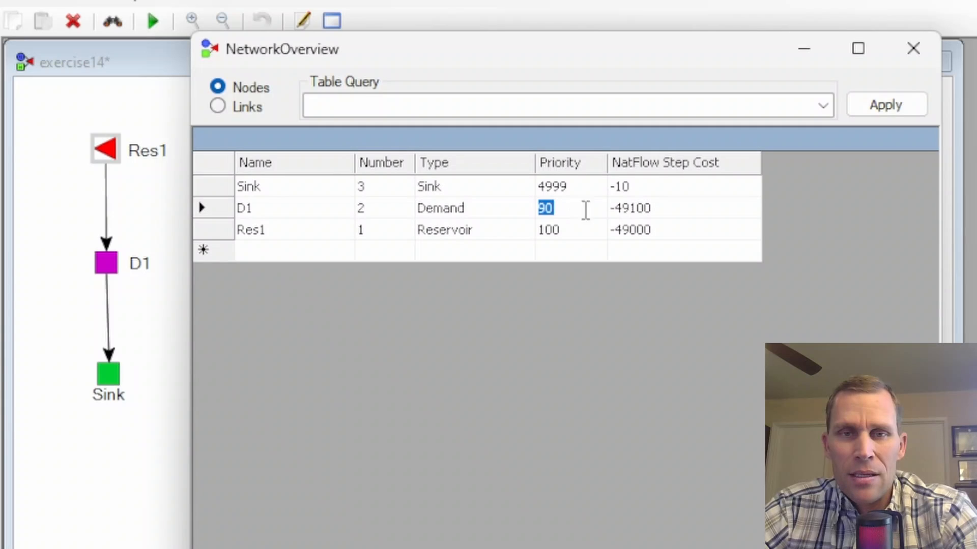
{"action": "left_click", "coordinate": [664, 211]}
{"action": "left_click", "coordinate": [578, 230]}
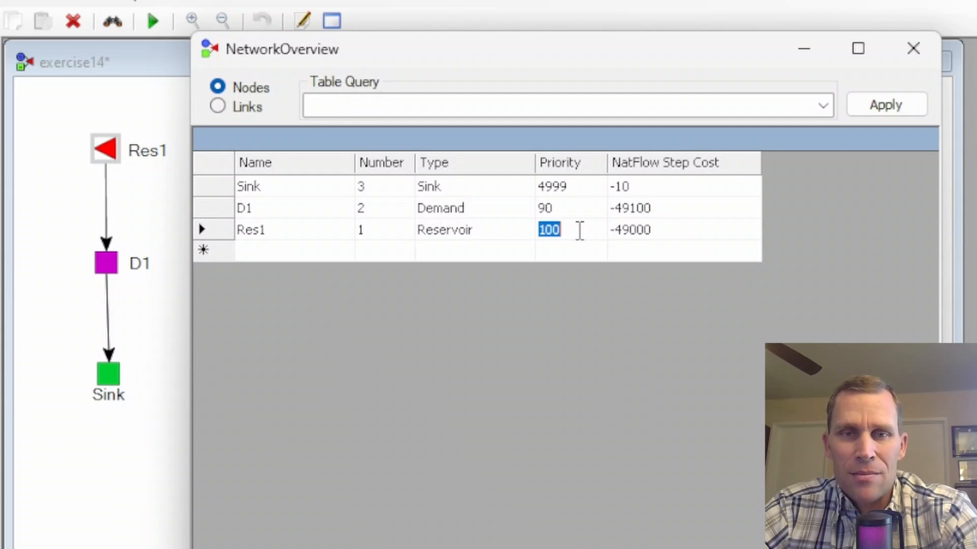
{"action": "left_click", "coordinate": [666, 230]}
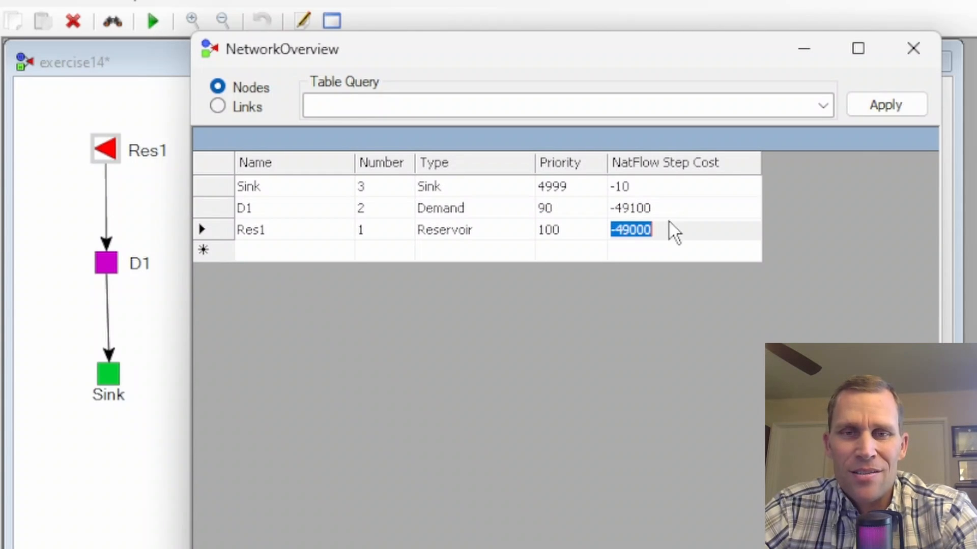
{"action": "left_click", "coordinate": [673, 209]}
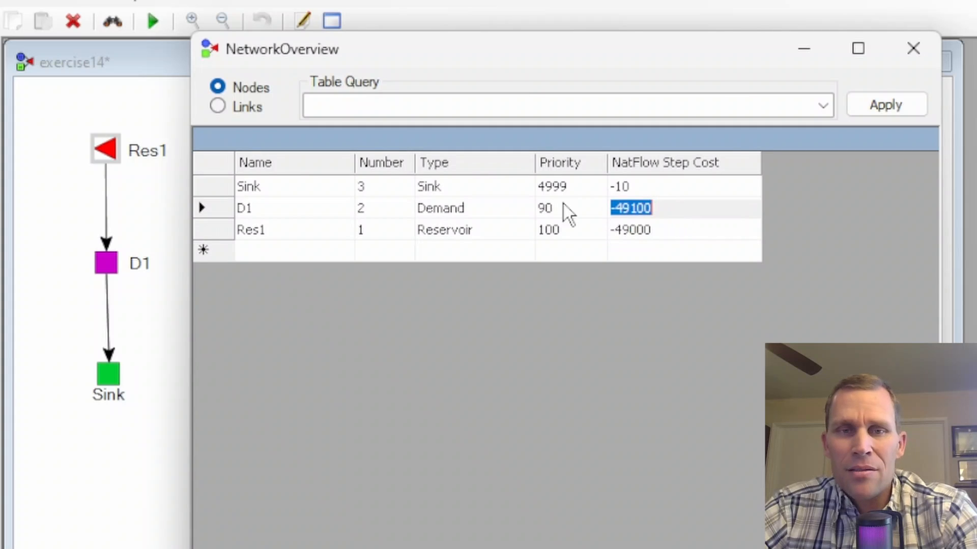
{"action": "left_click", "coordinate": [661, 211]}
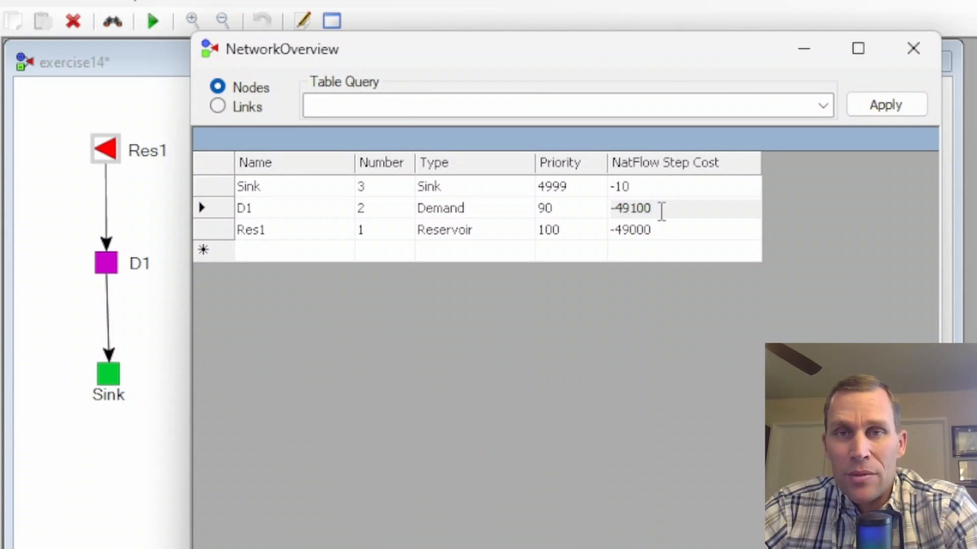
- Set the priority of demand node D1 to 80 in the nodes table
{"action": "double_click", "coordinate": [580, 209]}
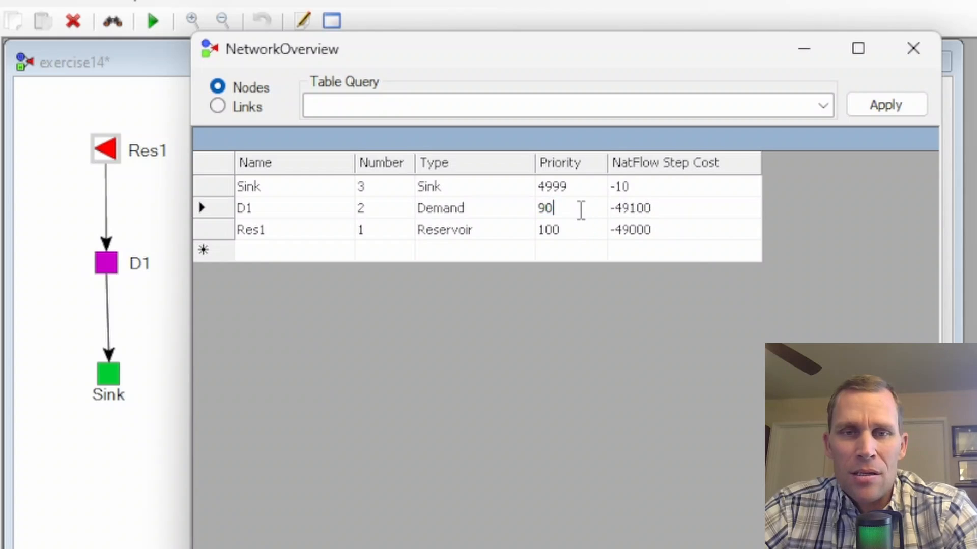
{"action": "double_click", "coordinate": [563, 209]}
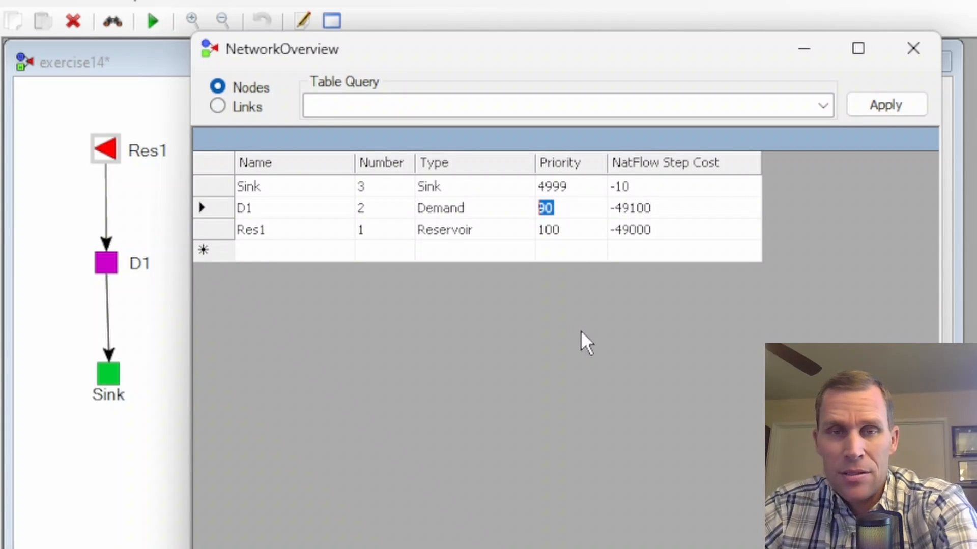
{"action": "type", "text": "80"}
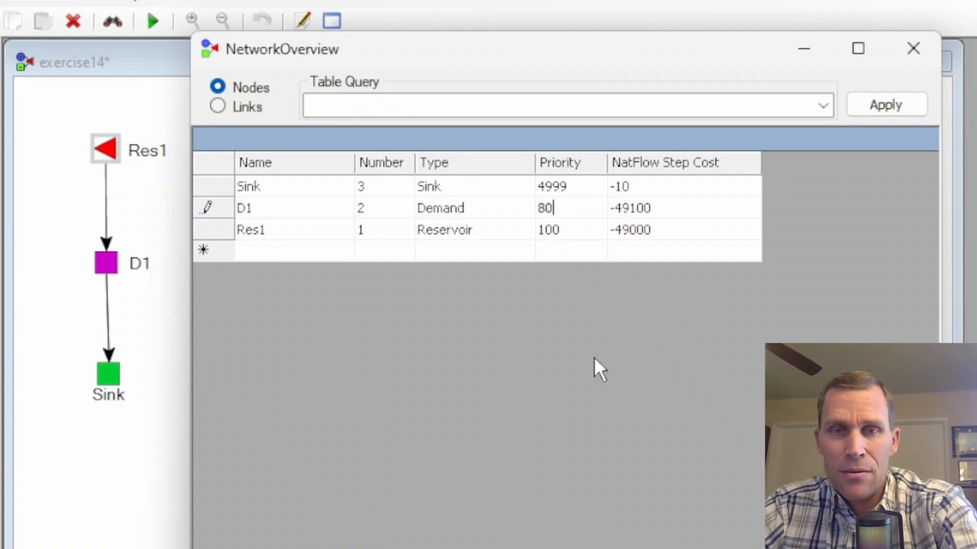
{"action": "key", "text": "Return"}
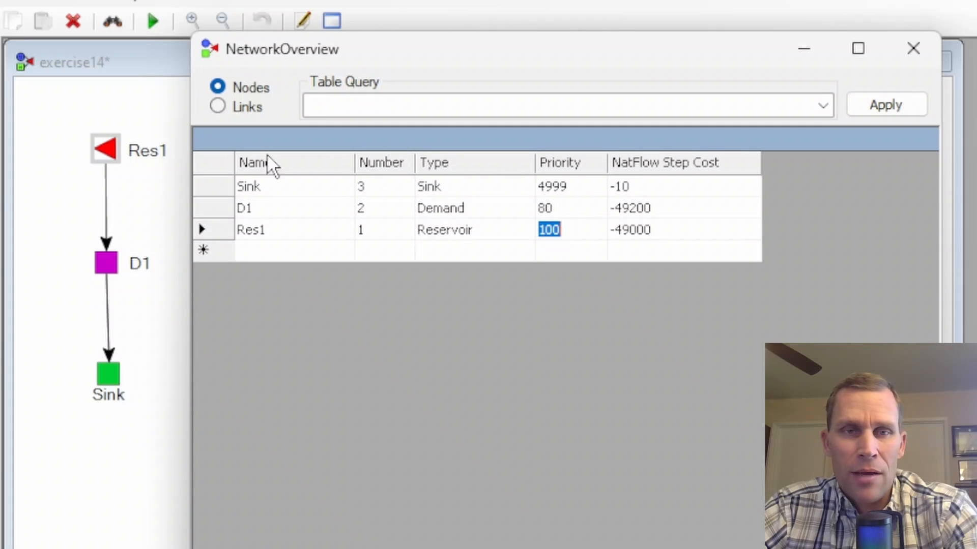
- Show the links in the network overview and set the Res1_D1 link's cost to 105, with the NatFlow Step Cost column widened
{"action": "left_click", "coordinate": [217, 109]}
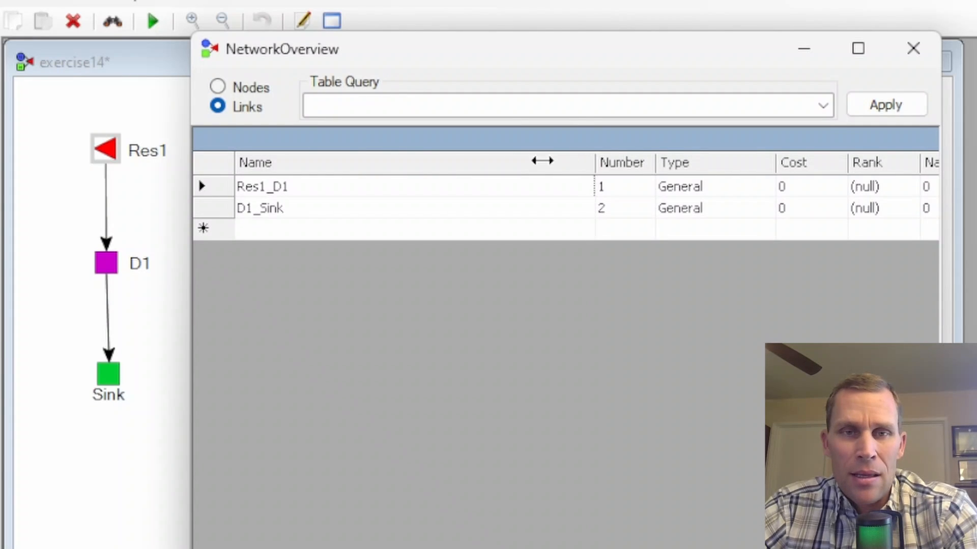
{"action": "left_click_drag", "start_coordinate": [542, 160], "coordinate": [360, 161]}
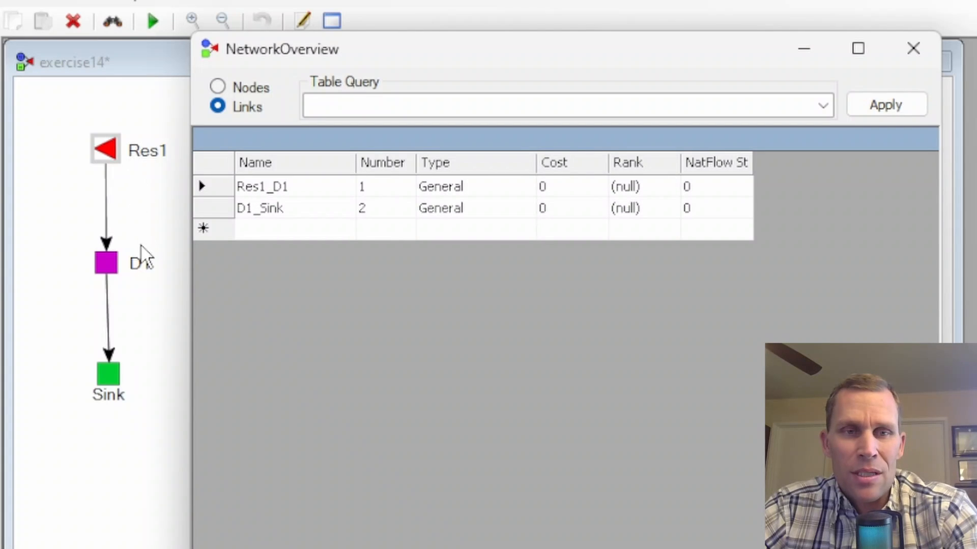
{"action": "double_click", "coordinate": [288, 187]}
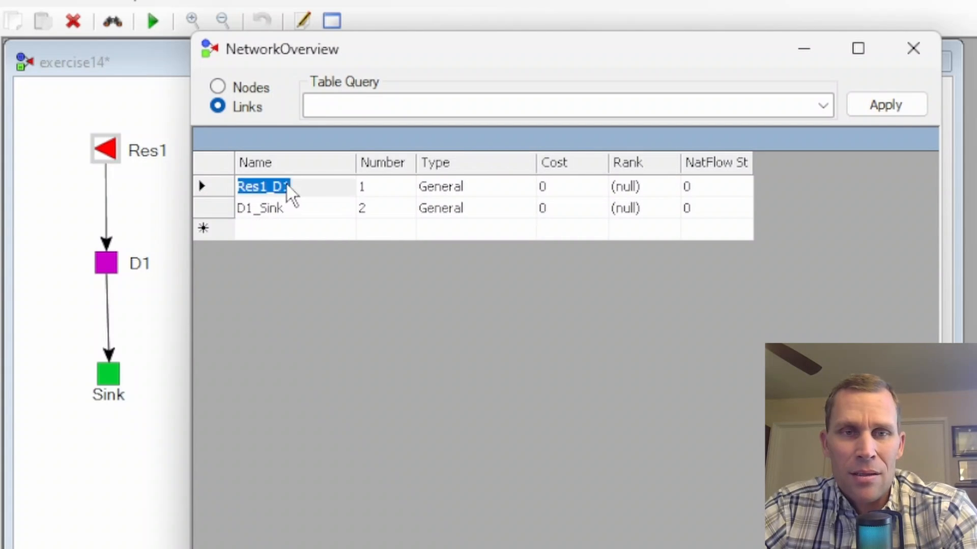
{"action": "left_click", "coordinate": [301, 202]}
{"action": "left_click", "coordinate": [563, 191]}
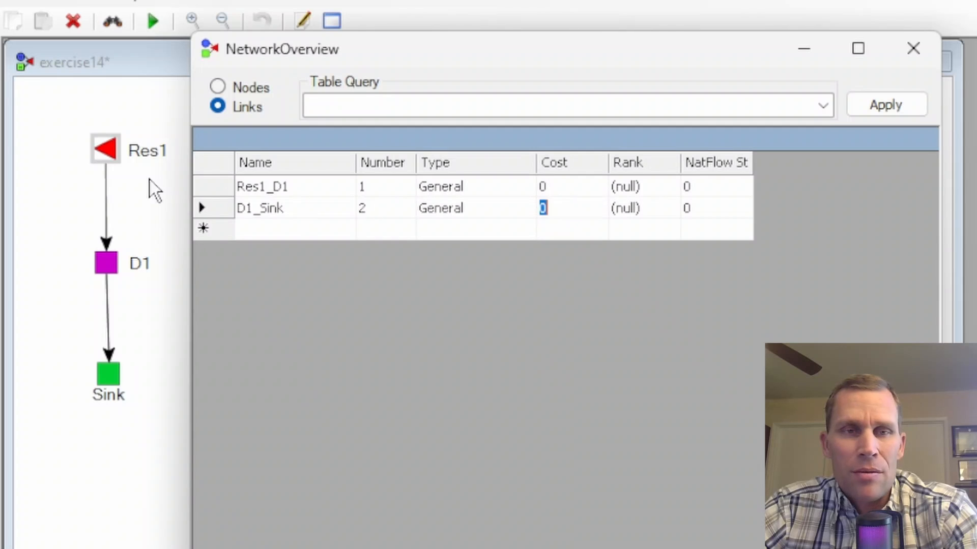
{"action": "left_click", "coordinate": [585, 187]}
{"action": "type", "text": "1"}
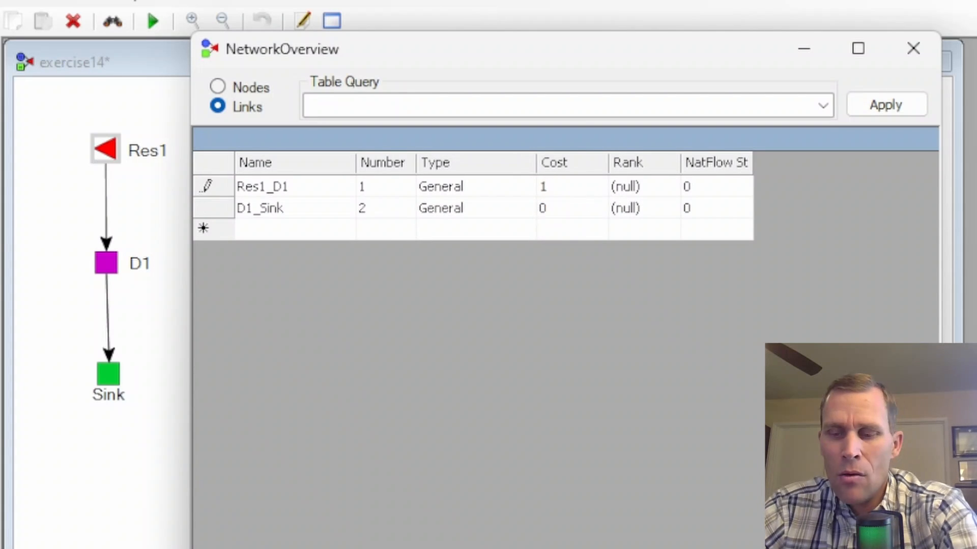
{"action": "type", "text": "05"}
{"action": "key", "text": "Return"}
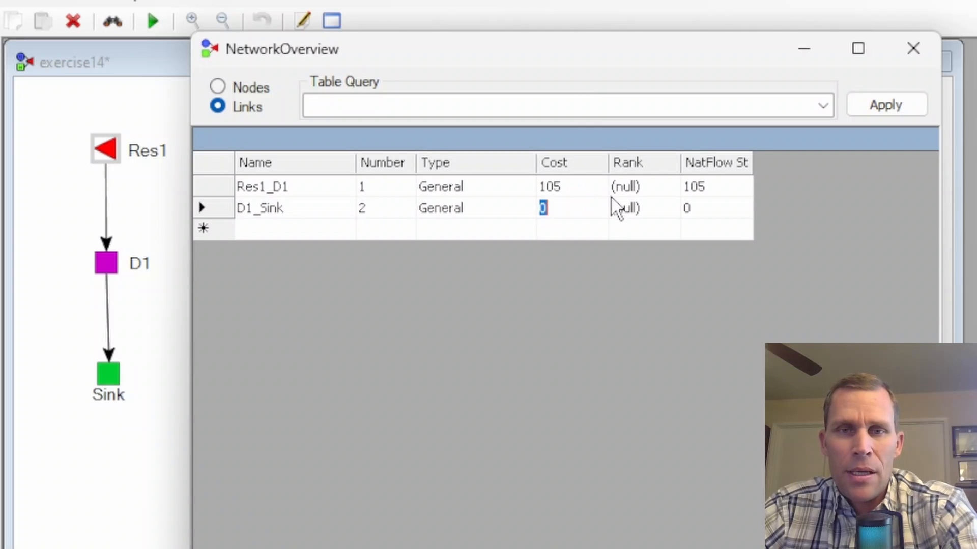
{"action": "left_click_drag", "start_coordinate": [753, 164], "coordinate": [855, 163]}
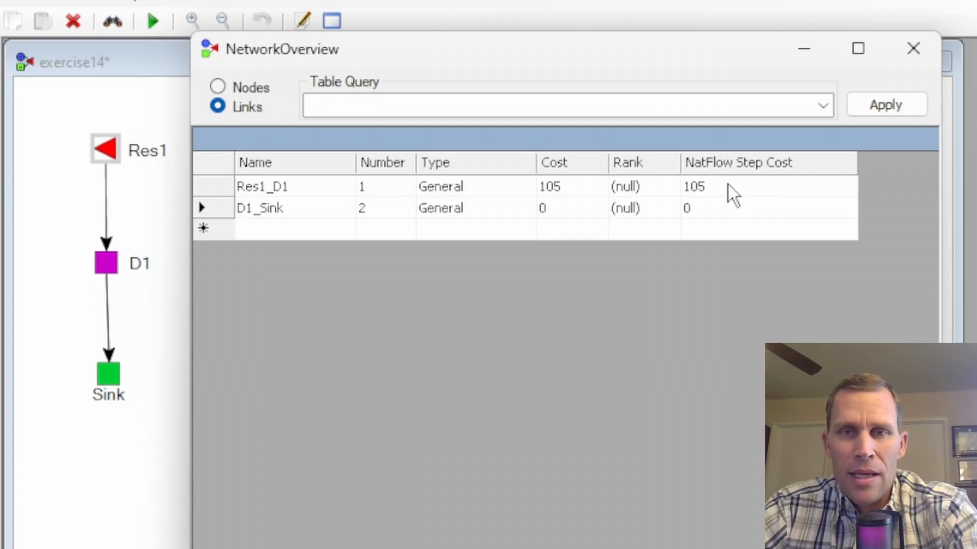
- Return to the nodes table and set D1's priority to 90
{"action": "left_click", "coordinate": [218, 87]}
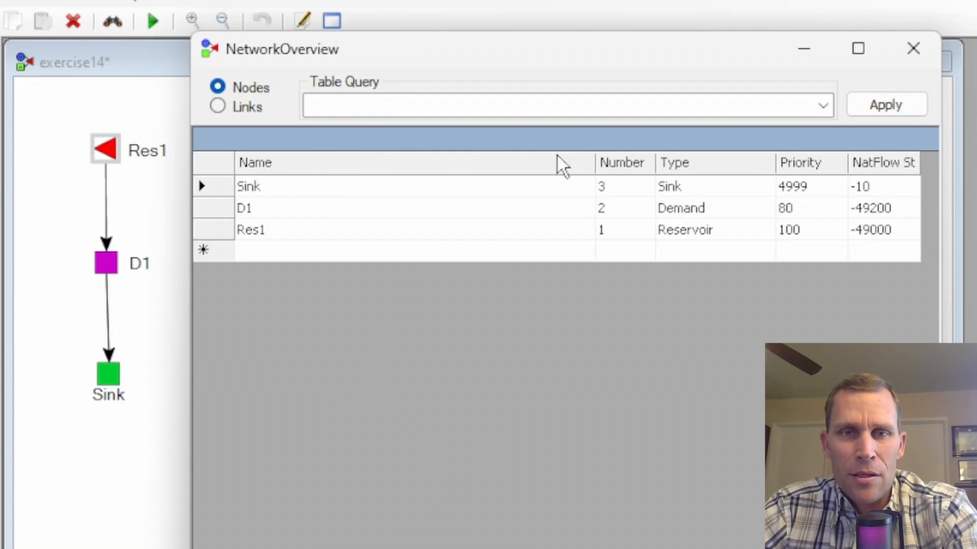
{"action": "left_click_drag", "start_coordinate": [594, 163], "coordinate": [372, 163]}
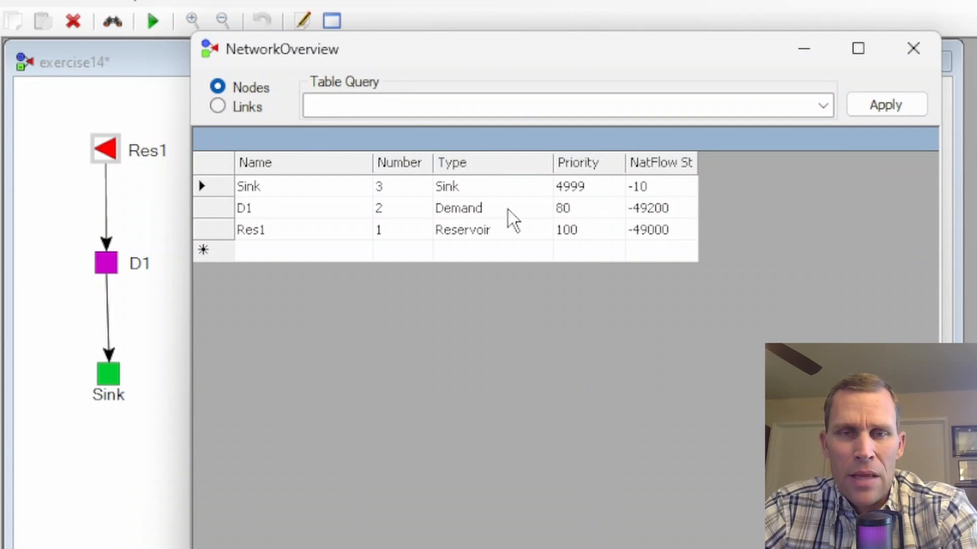
{"action": "left_click", "coordinate": [580, 208]}
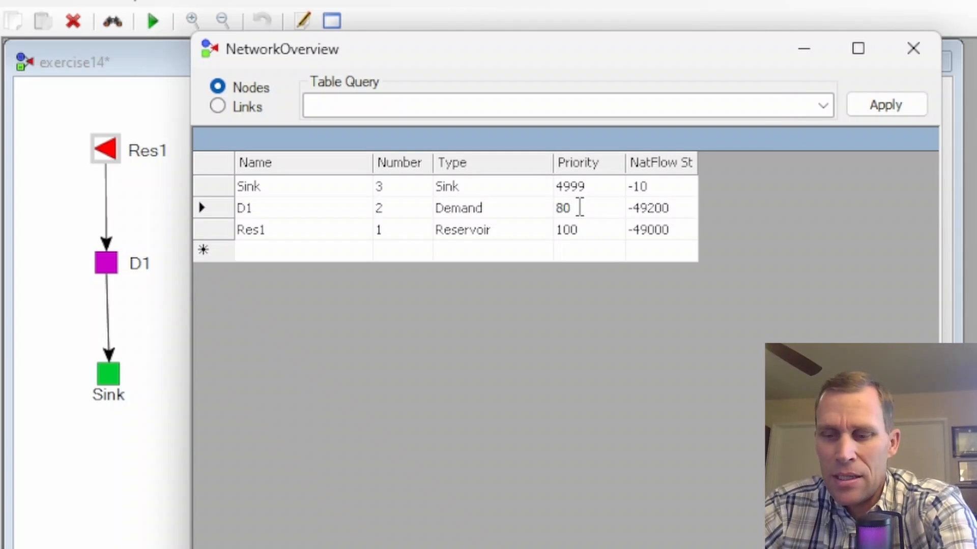
{"action": "double_click", "coordinate": [580, 207]}
{"action": "type", "text": "90"}
{"action": "left_click", "coordinate": [575, 228]}
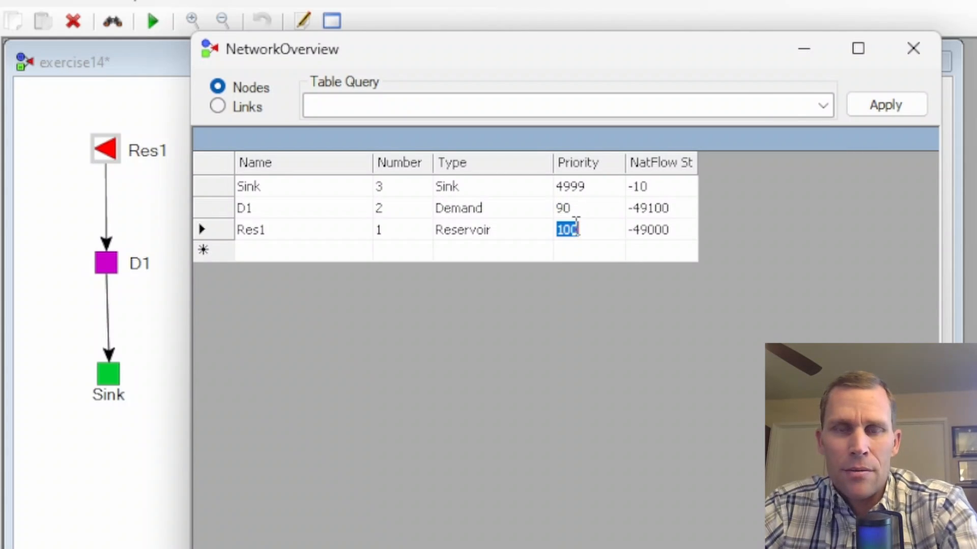
- Compare the NatFlow Step Cost of D1 with that of Res1 to judge the effect of the link cost between them
{"action": "left_click", "coordinate": [682, 234]}
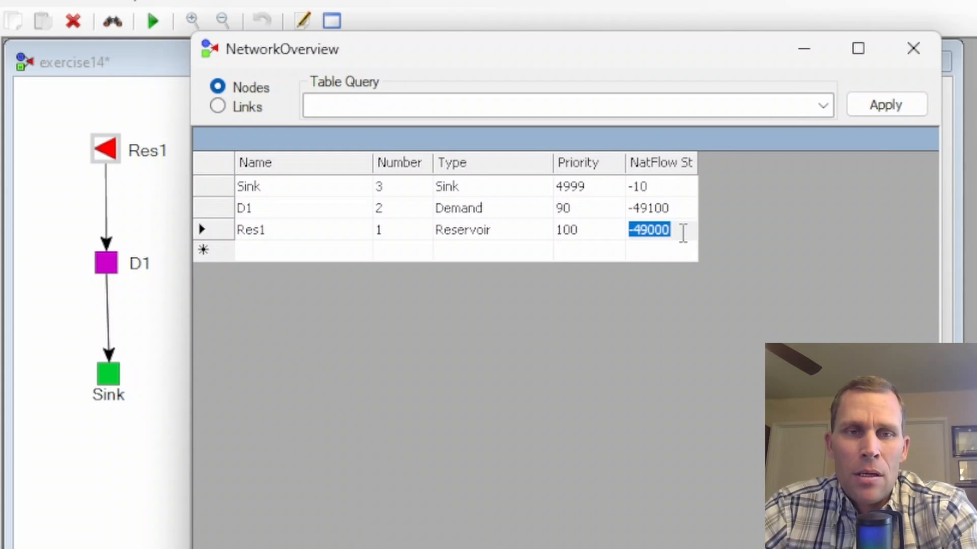
{"action": "left_click", "coordinate": [679, 213]}
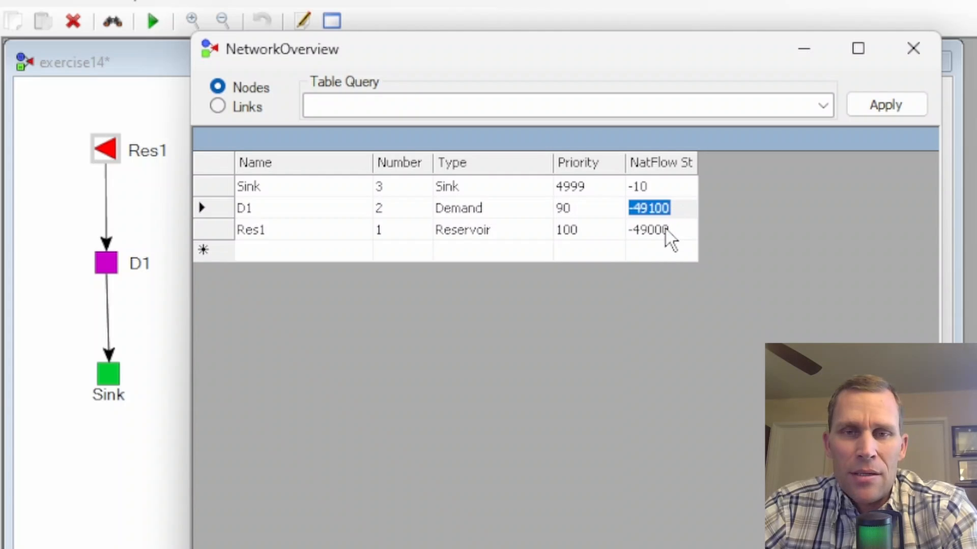
{"action": "left_click_drag", "start_coordinate": [696, 165], "coordinate": [820, 168]}
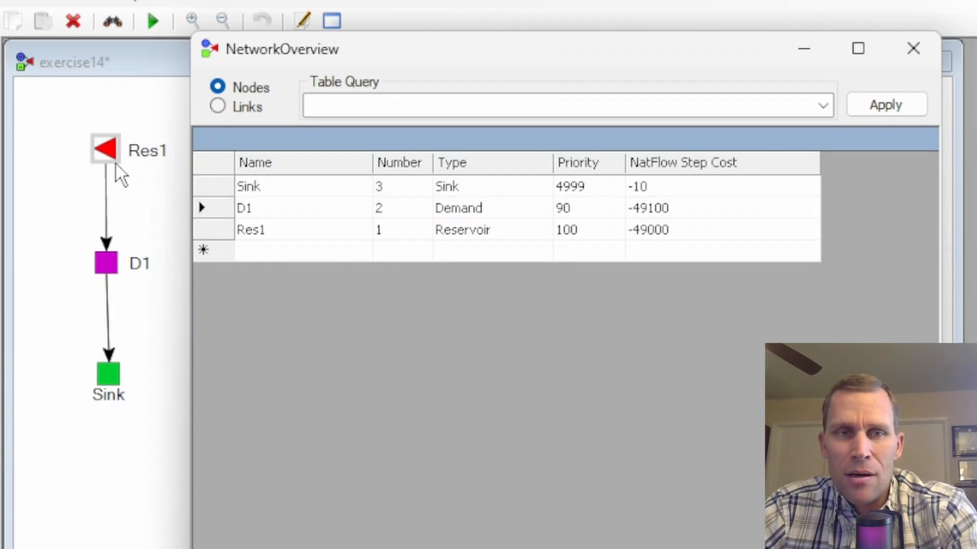
{"action": "left_click", "coordinate": [666, 213]}
{"action": "left_click", "coordinate": [678, 231]}
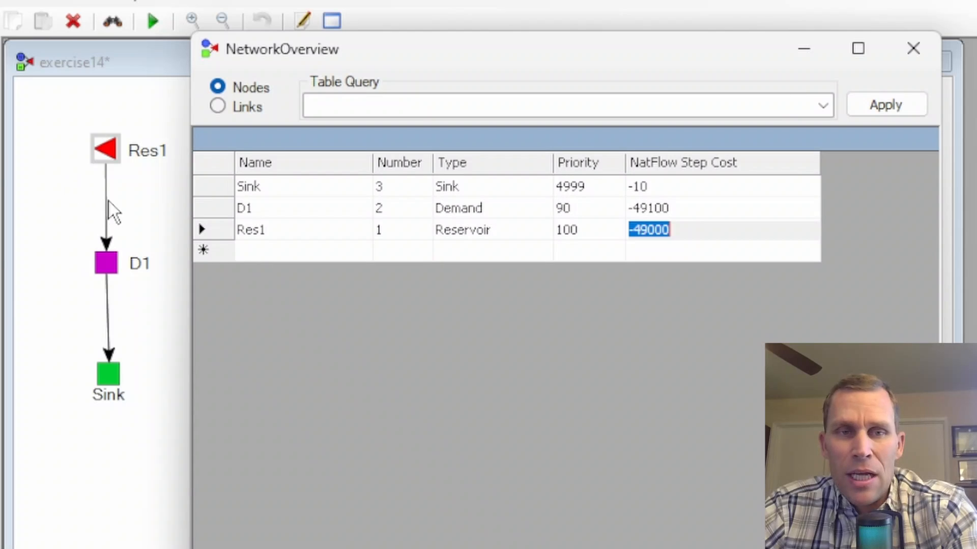
{"action": "left_click", "coordinate": [667, 213]}
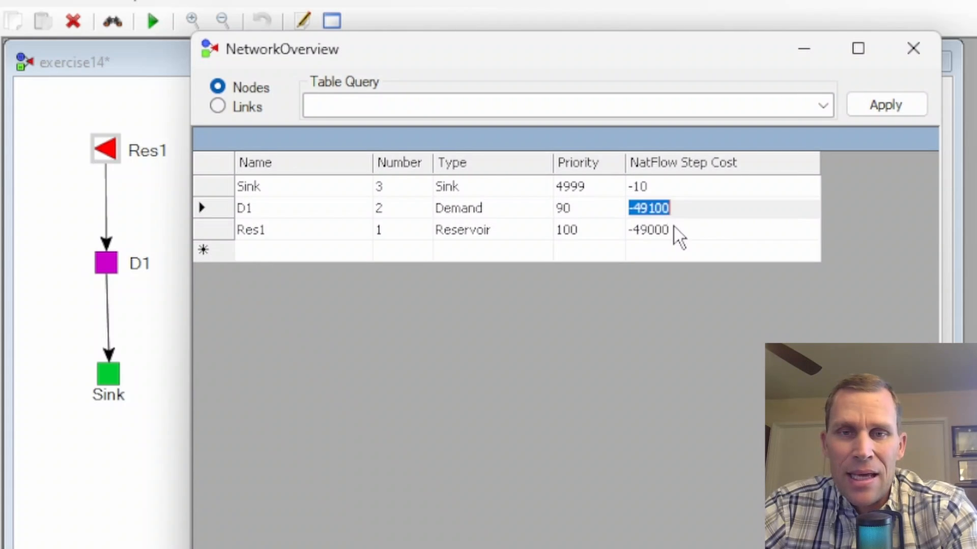
{"action": "left_click", "coordinate": [675, 230]}
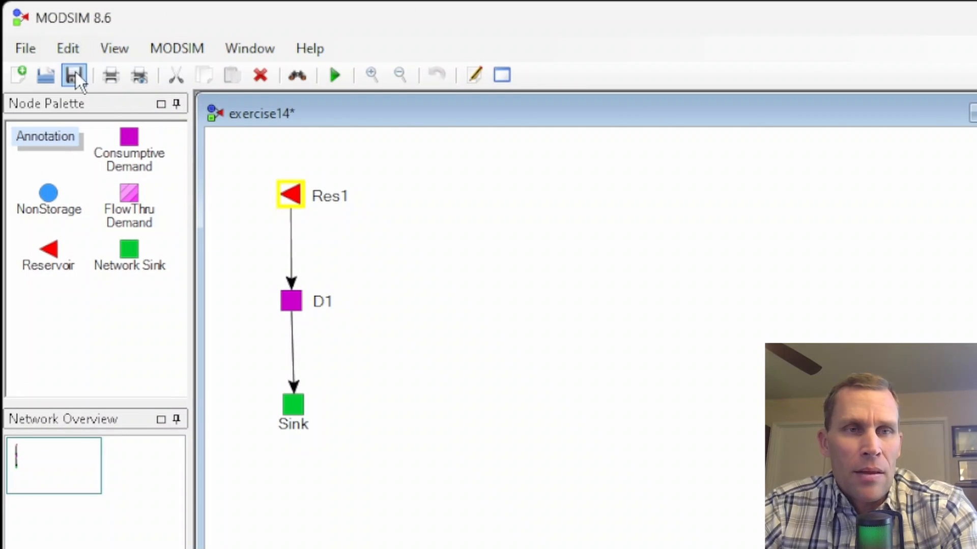
- Save the exercise14 network and run the simulation
{"action": "left_click", "coordinate": [74, 74]}
{"action": "left_click", "coordinate": [334, 76]}
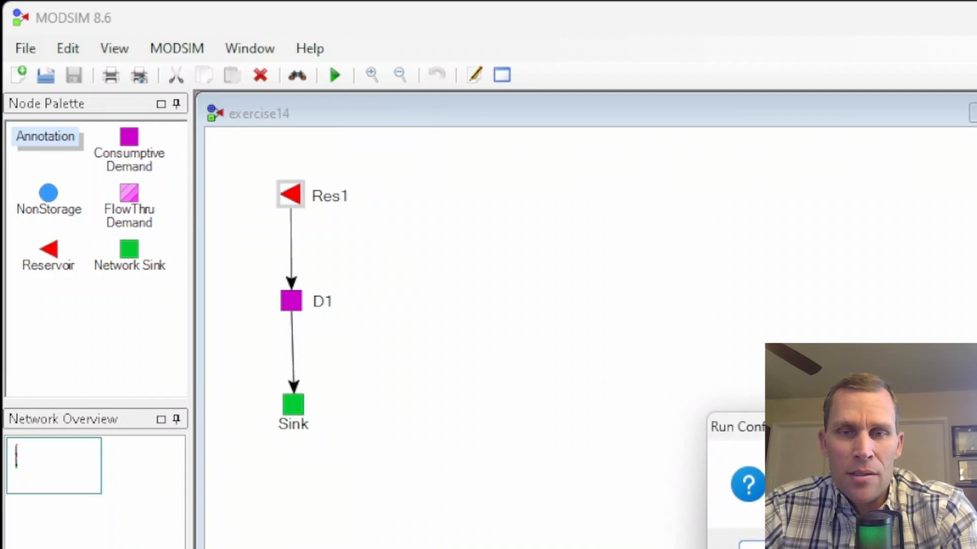
{"action": "left_click_drag", "start_coordinate": [831, 438], "coordinate": [408, 179]}
{"action": "left_click", "coordinate": [360, 293]}
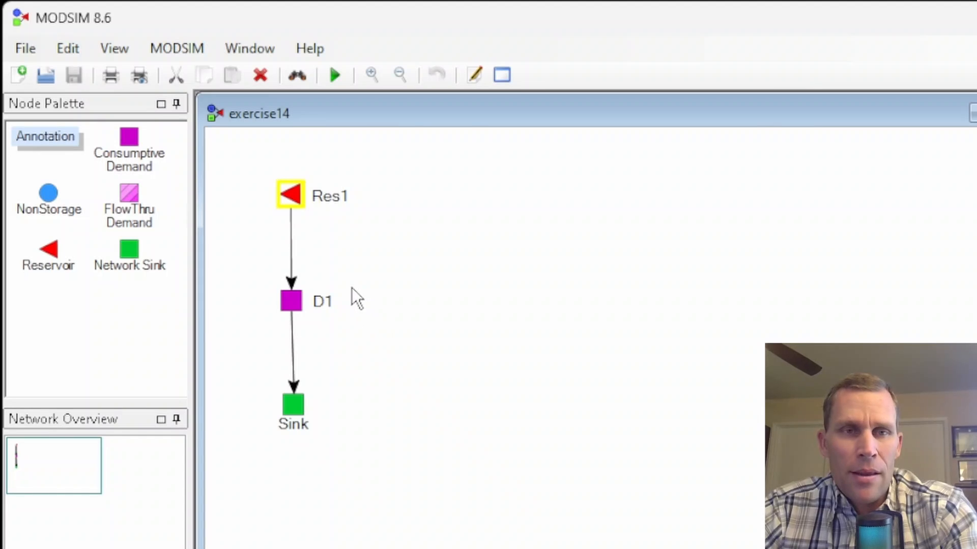
- Graph the Res1_D1 link's output with Flow on one axis, check the plot, and close the output display
{"action": "right_click", "coordinate": [289, 248]}
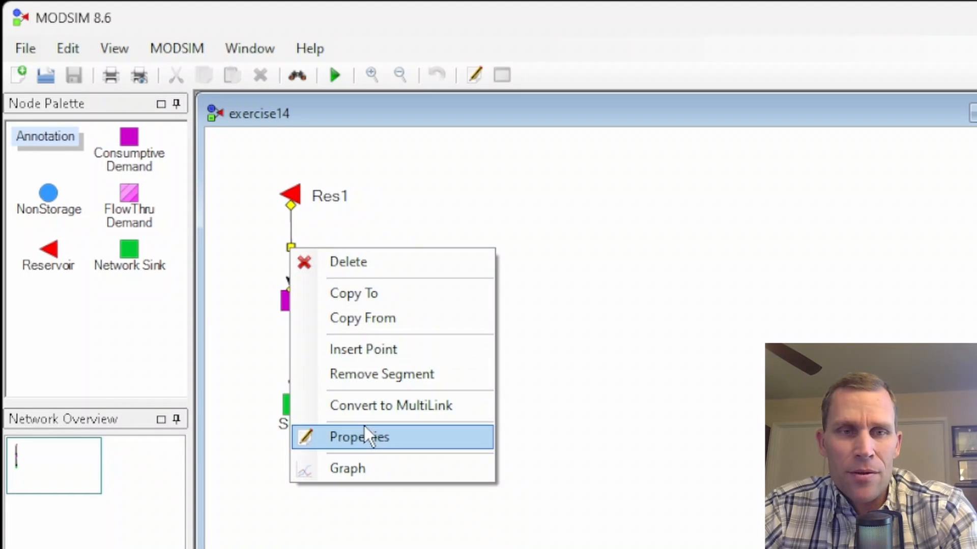
{"action": "left_click", "coordinate": [371, 465]}
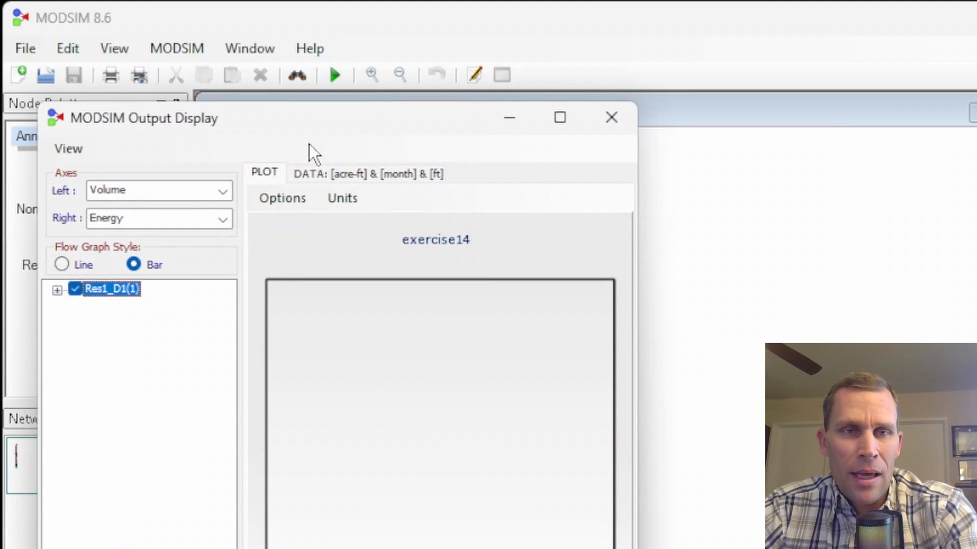
{"action": "left_click_drag", "start_coordinate": [330, 113], "coordinate": [661, 77]}
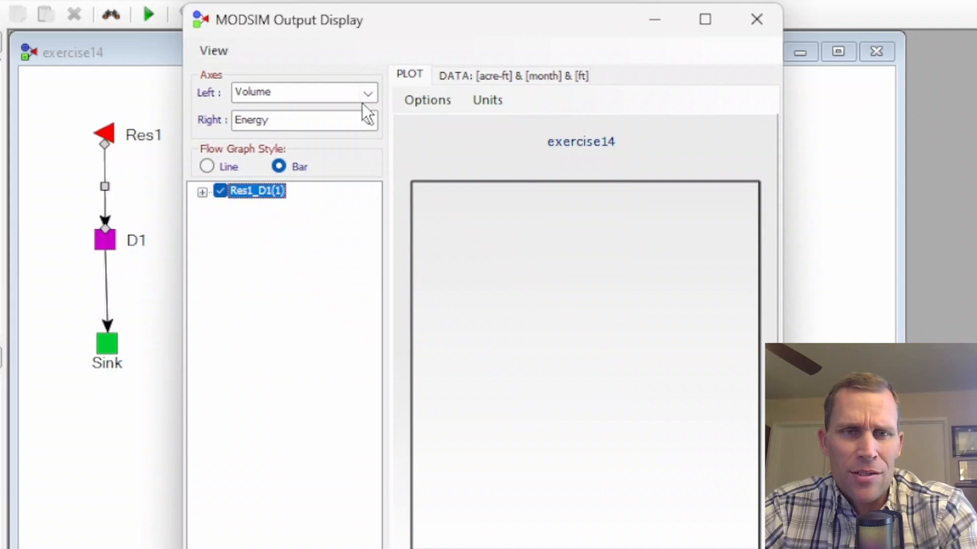
{"action": "left_click", "coordinate": [368, 94]}
{"action": "left_click", "coordinate": [285, 123]}
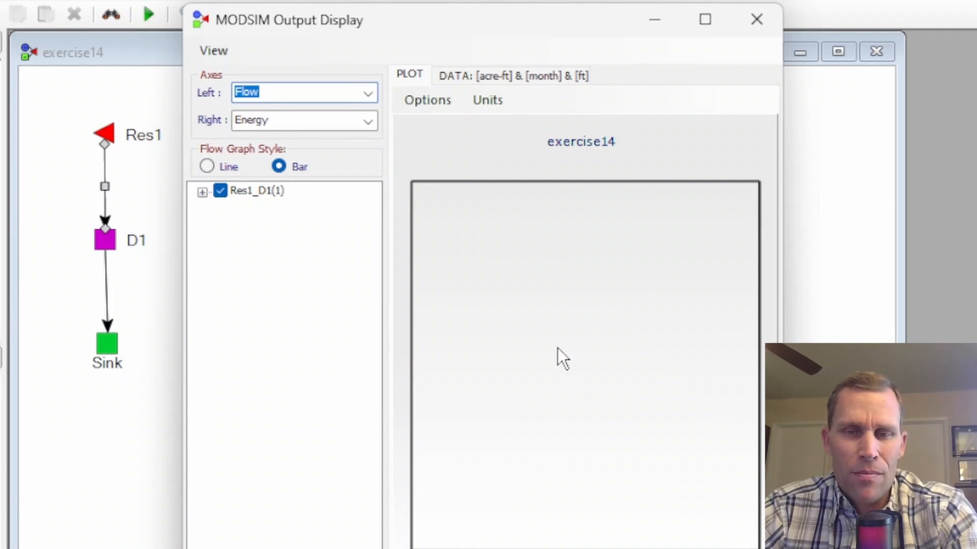
{"action": "left_click", "coordinate": [756, 19]}
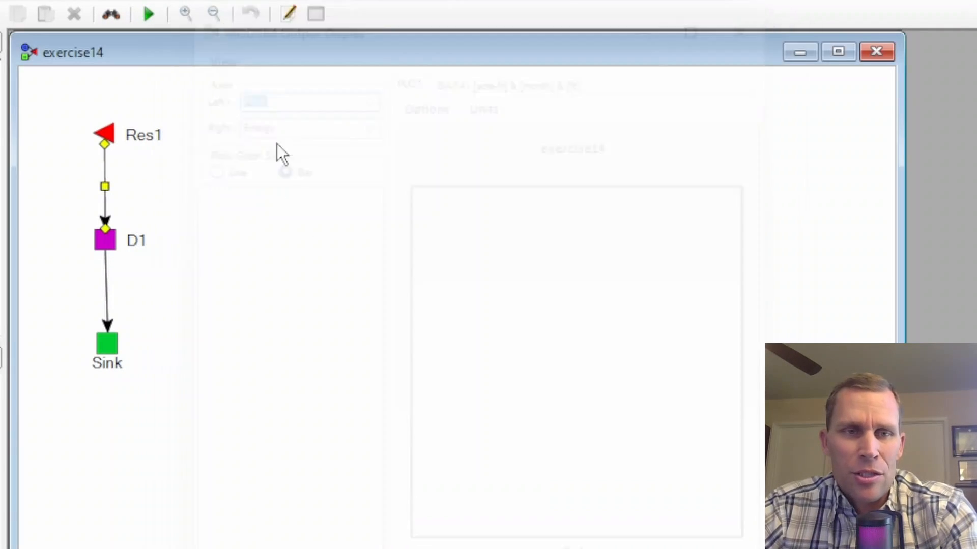
- Set the Res1_D1 link's cost to 95 in its properties and apply the change
{"action": "right_click", "coordinate": [104, 186]}
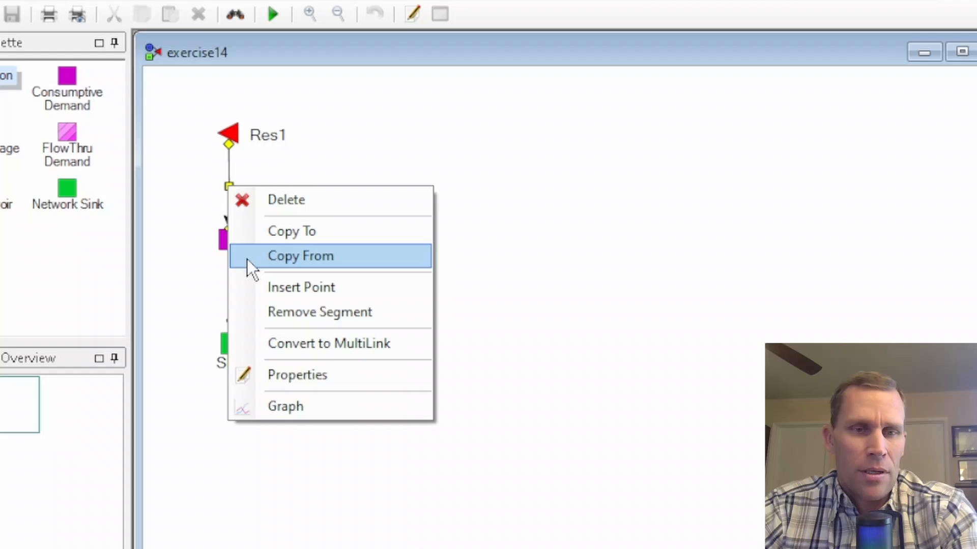
{"action": "left_click", "coordinate": [292, 376]}
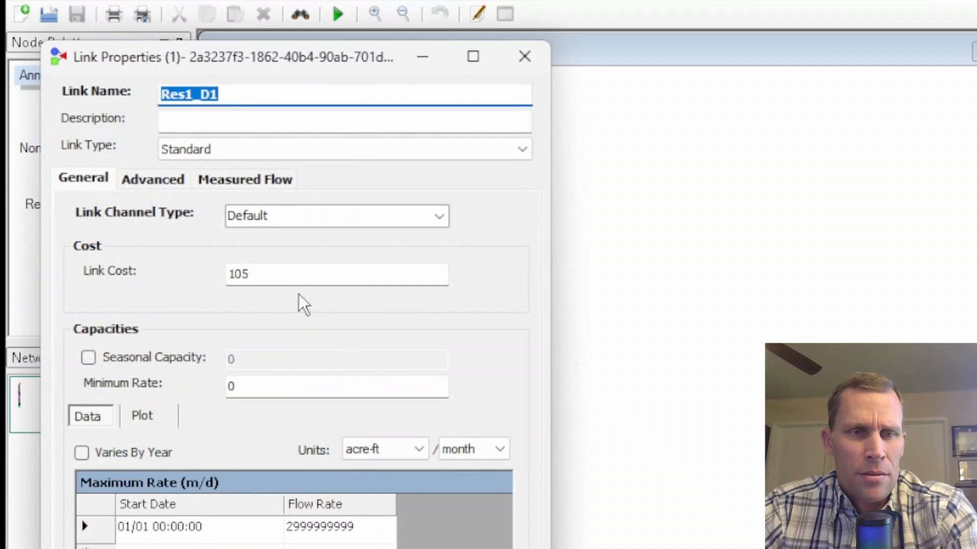
{"action": "double_click", "coordinate": [272, 272]}
{"action": "type", "text": "95"}
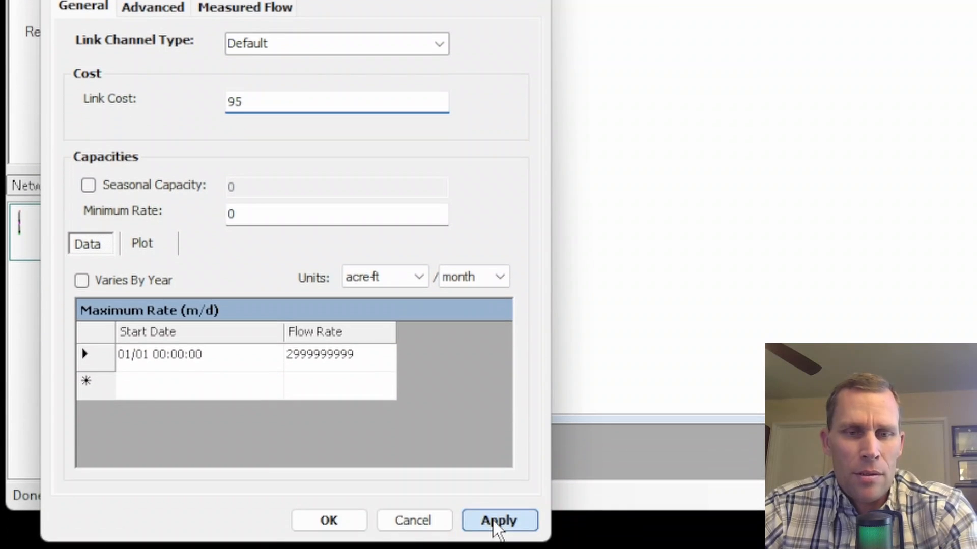
{"action": "left_click", "coordinate": [494, 524]}
{"action": "left_click", "coordinate": [342, 518]}
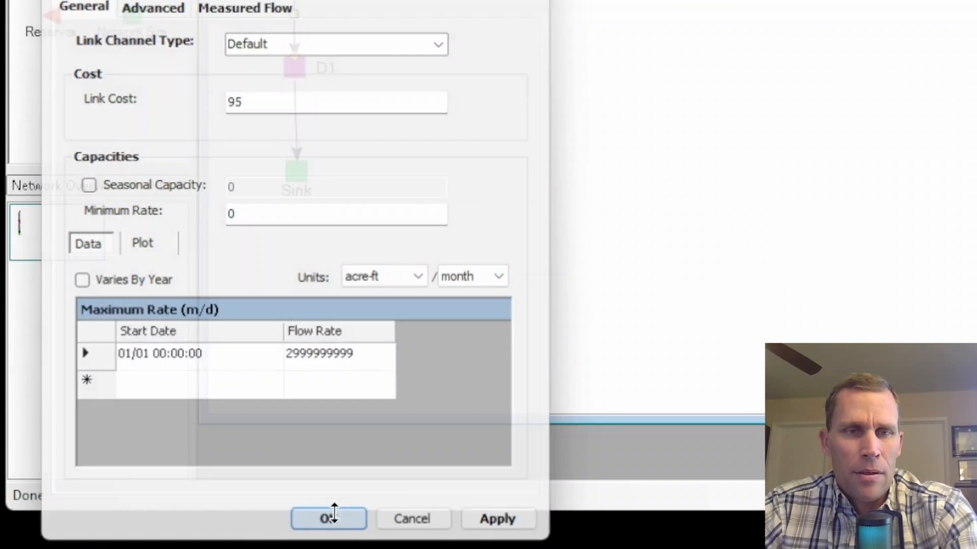
- Run the simulation, saving the model beforehand, and graph the Res1_D1 link's output
{"action": "left_click", "coordinate": [338, 76]}
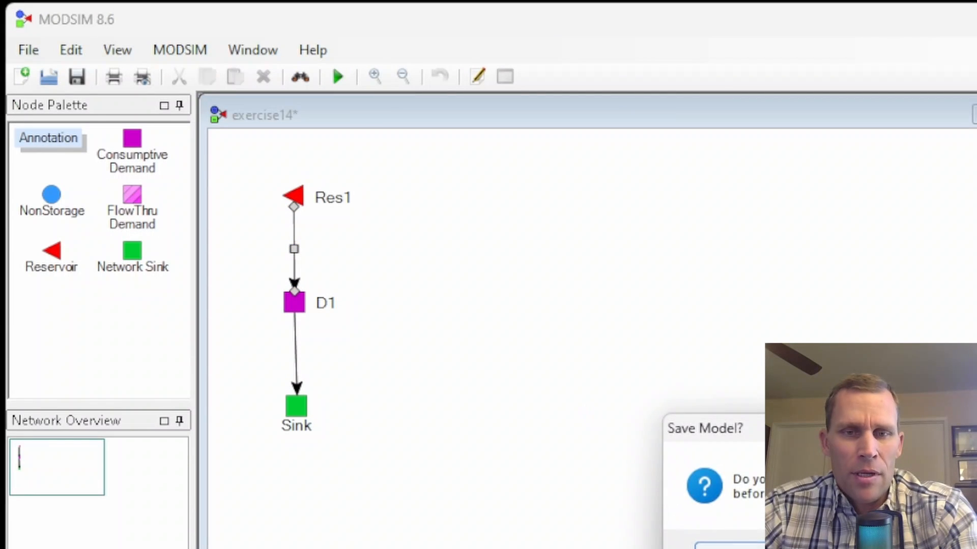
{"action": "left_click", "coordinate": [733, 547]}
{"action": "right_click", "coordinate": [296, 247]}
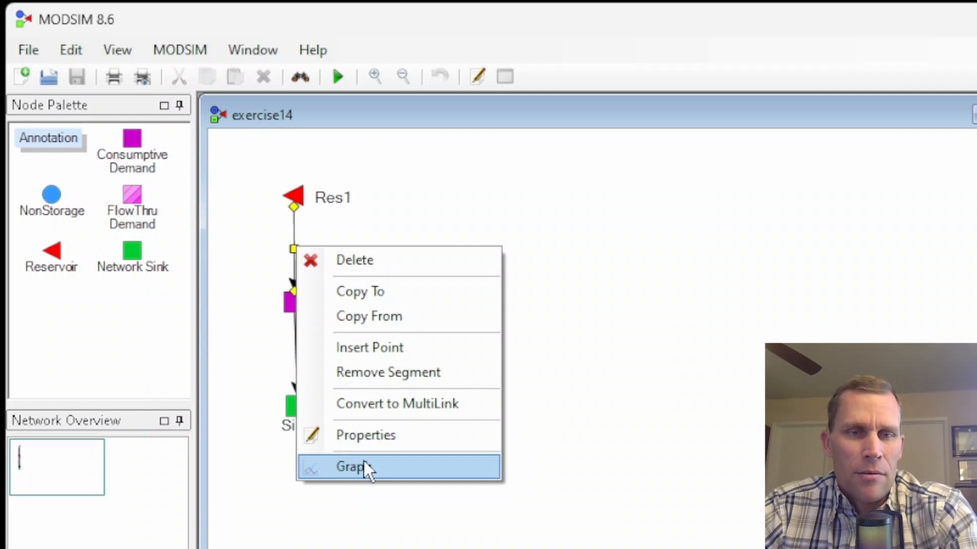
{"action": "left_click", "coordinate": [363, 459]}
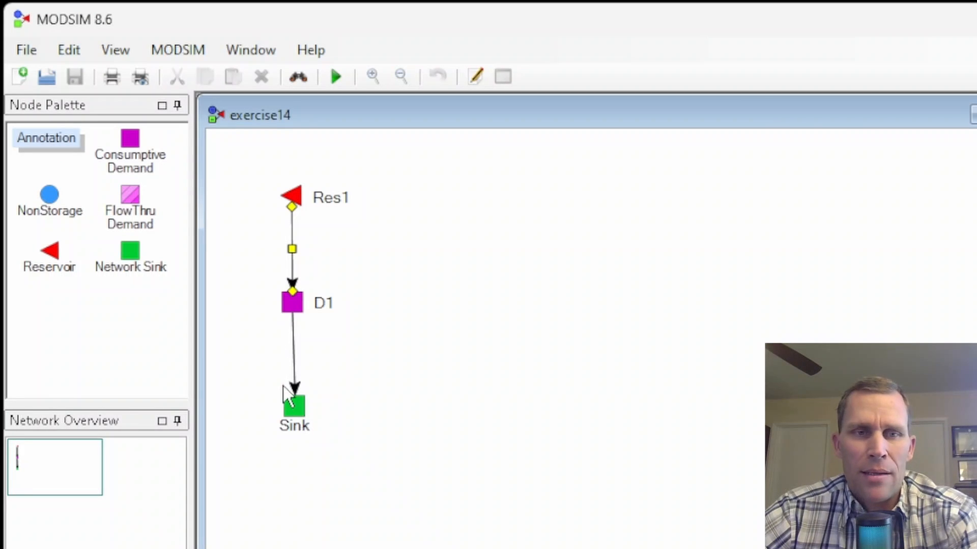
- Delete the link between D1 and Sink and move the Sink node lower to make room for another node
{"action": "left_click", "coordinate": [297, 361]}
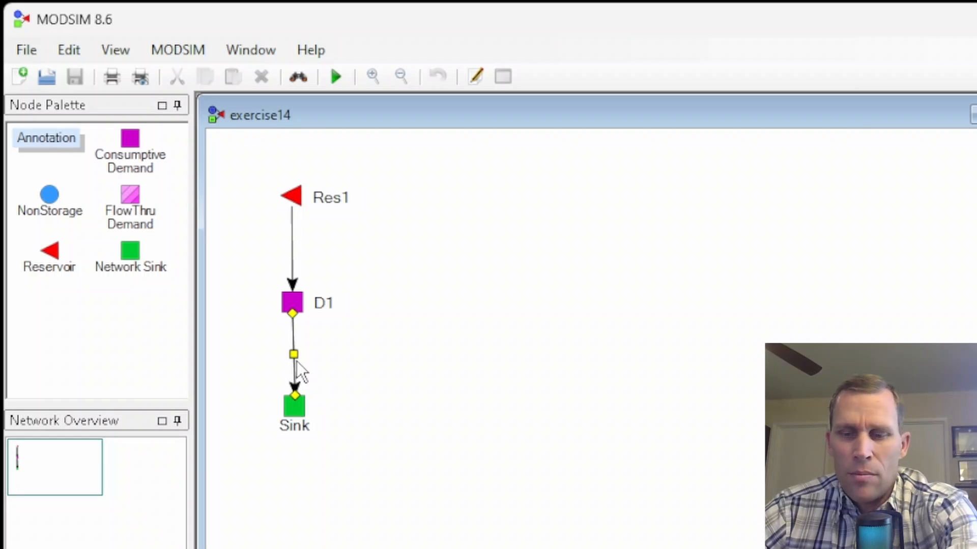
{"action": "key", "text": "Delete"}
{"action": "left_click_drag", "start_coordinate": [294, 418], "coordinate": [291, 453]}
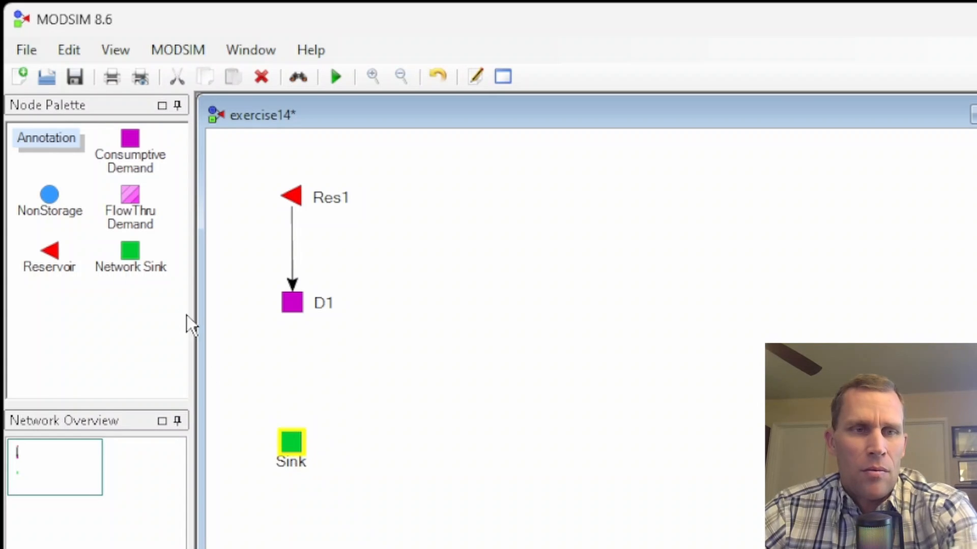
- Add a consumptive demand node between D1 and Sink and name it D2
{"action": "left_click", "coordinate": [133, 143]}
{"action": "left_click_drag", "start_coordinate": [133, 143], "coordinate": [298, 376]}
{"action": "left_click", "coordinate": [339, 368]}
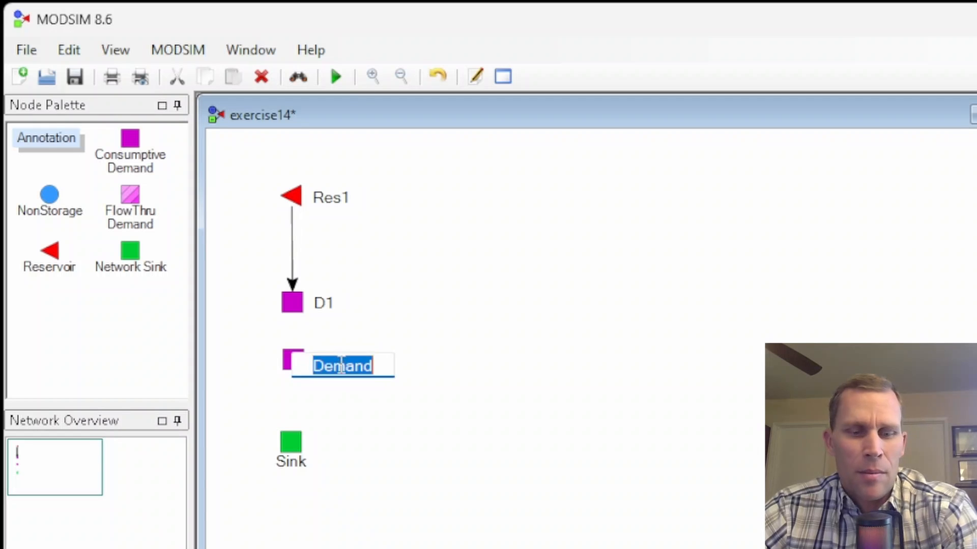
{"action": "type", "text": "D2"}
{"action": "key", "text": "Return"}
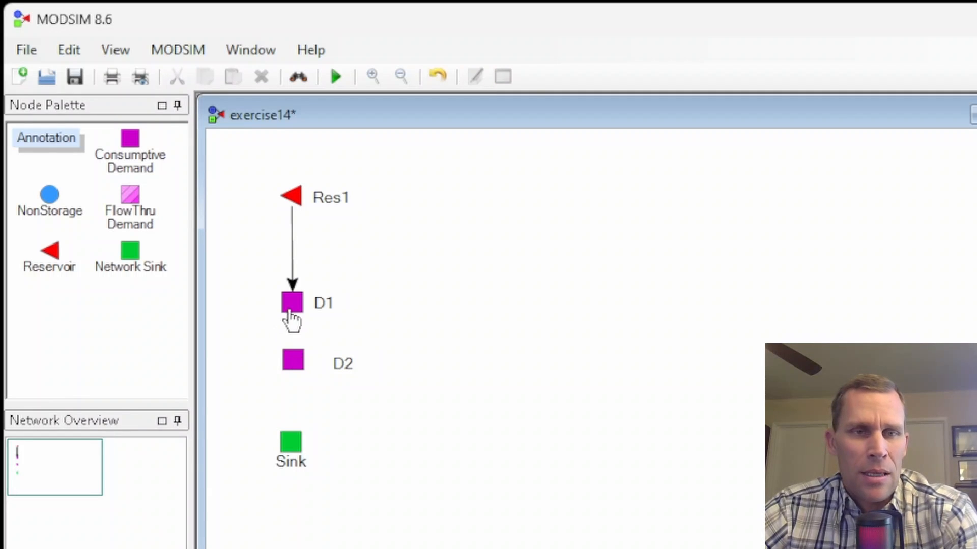
- Link D1 to D2 and D2 to Sink, with D2 aligned between them
{"action": "left_click_drag", "start_coordinate": [293, 310], "coordinate": [297, 382]}
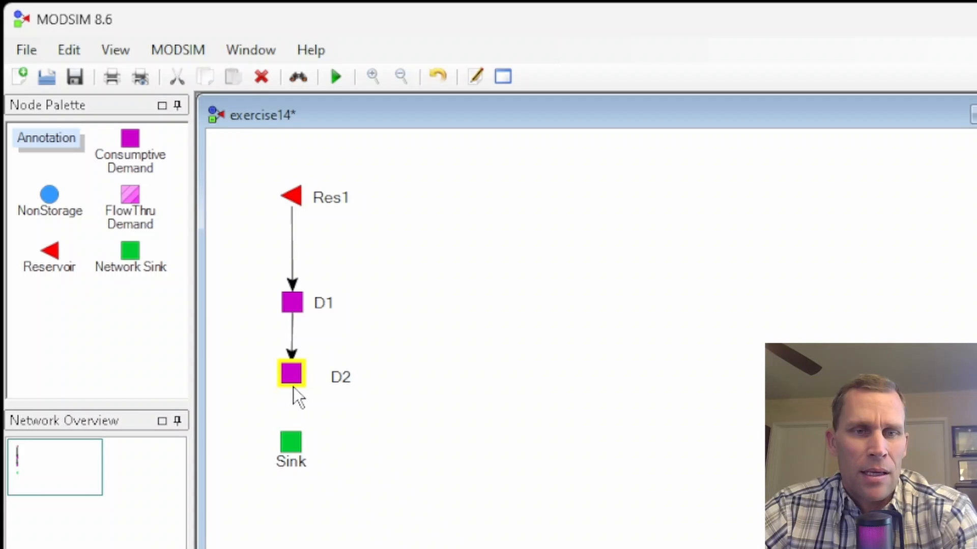
{"action": "left_click", "coordinate": [293, 388]}
{"action": "left_click_drag", "start_coordinate": [298, 392], "coordinate": [290, 439]}
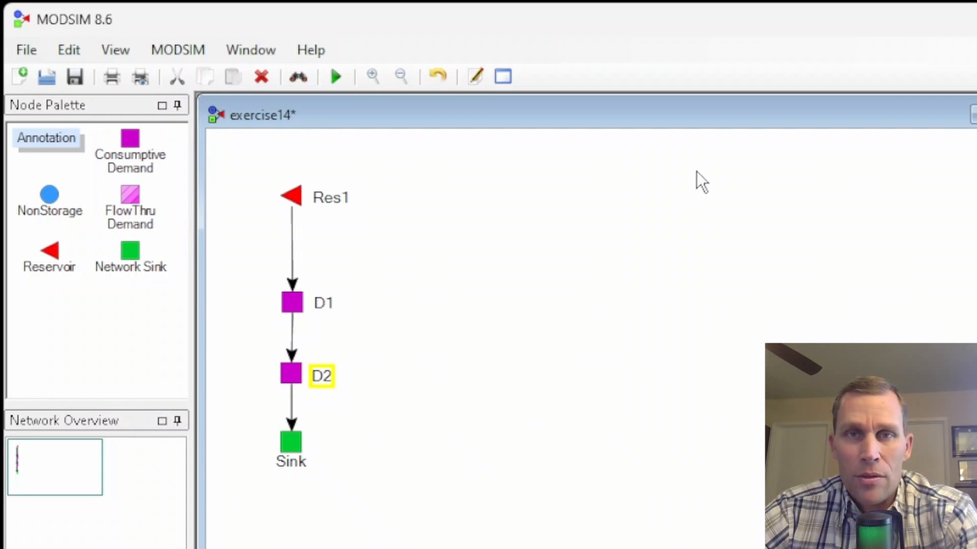
- Give demand node D2 a priority number of 90 and a time series flow rate of 10 acre-ft/month
{"action": "right_click", "coordinate": [291, 375]}
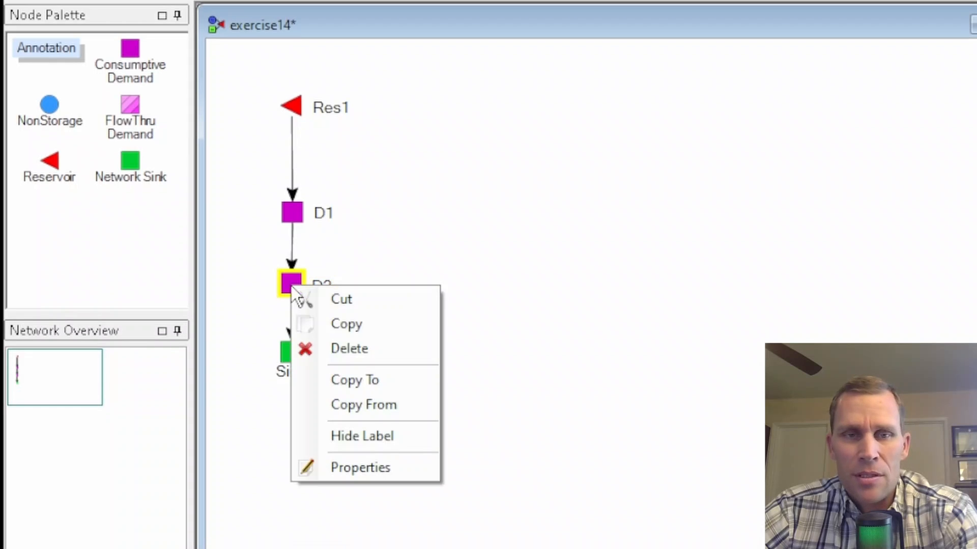
{"action": "left_click", "coordinate": [362, 468]}
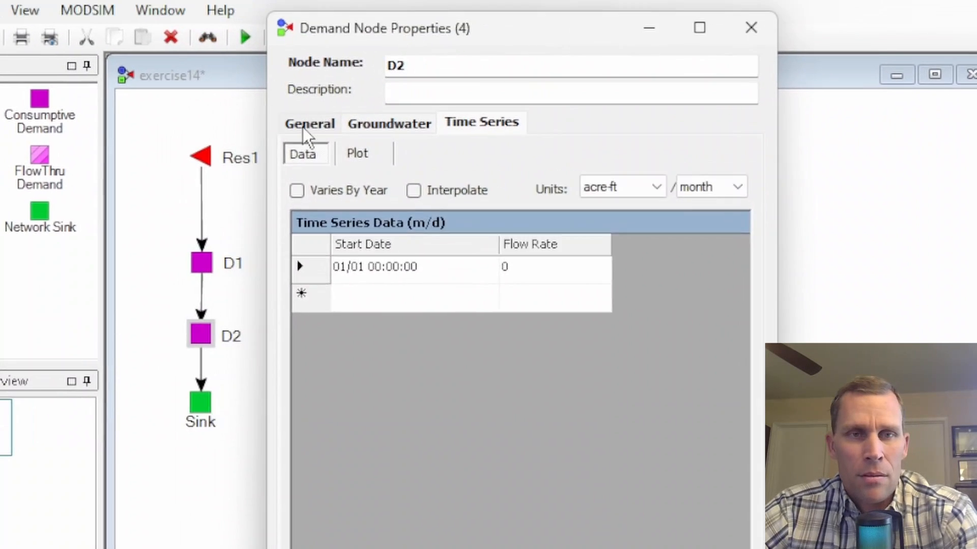
{"action": "left_click", "coordinate": [300, 69]}
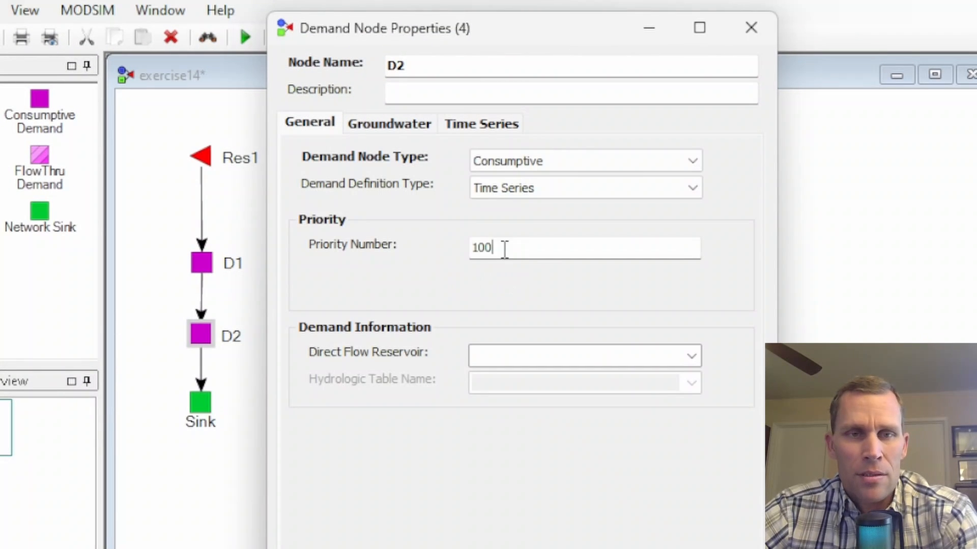
{"action": "left_click_drag", "start_coordinate": [504, 246], "coordinate": [431, 237]}
{"action": "type", "text": "90"}
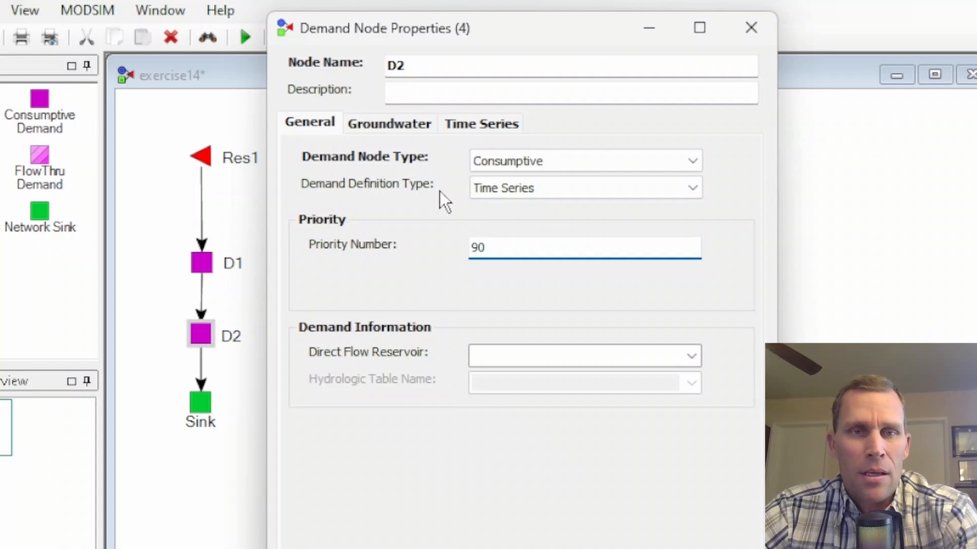
{"action": "left_click", "coordinate": [456, 124]}
{"action": "left_click", "coordinate": [529, 264]}
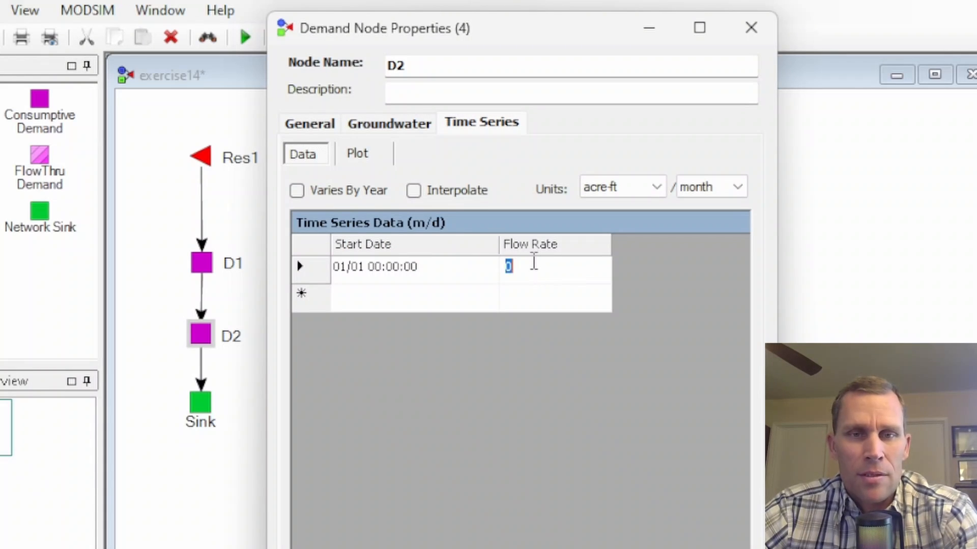
{"action": "type", "text": "10"}
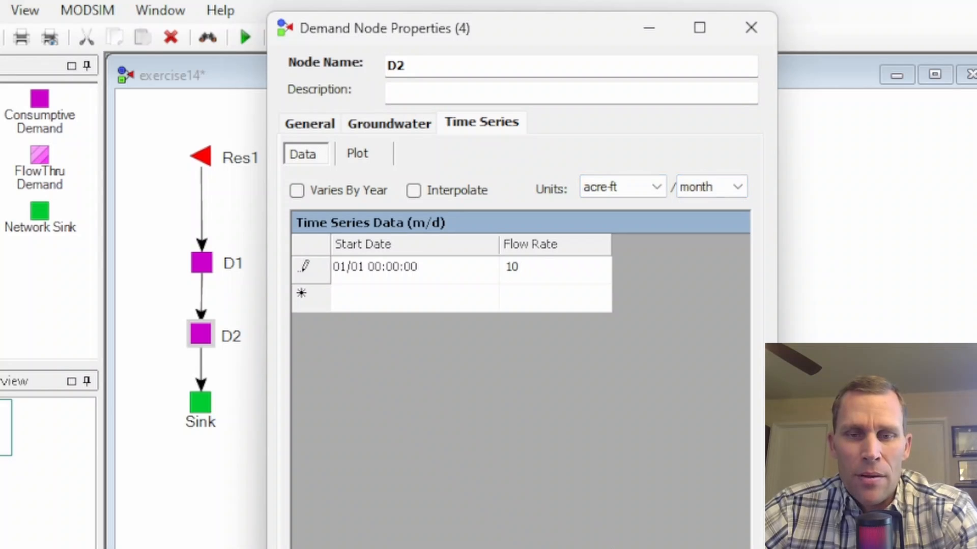
{"action": "key", "text": "Return"}
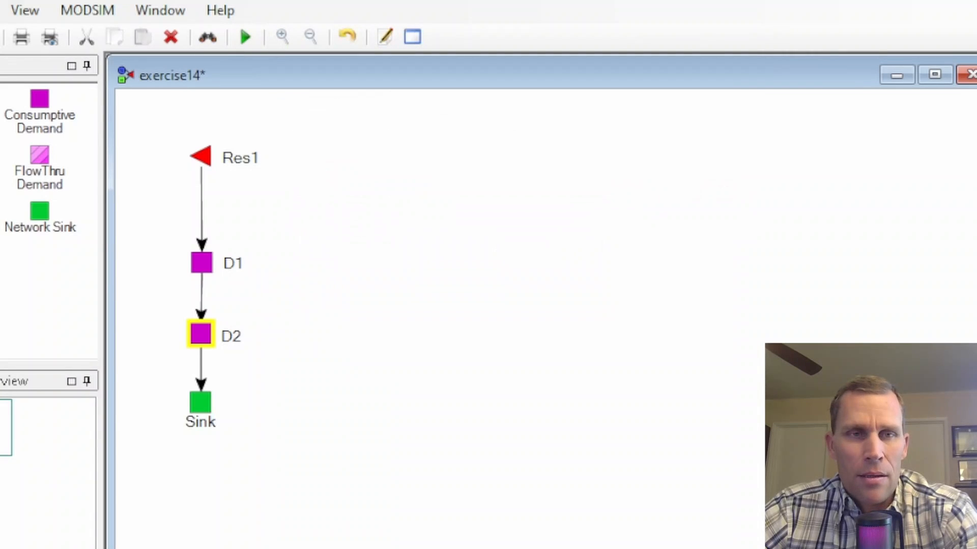
- Open the Cost Analysis overview beside the network and list the nodes, with the Name column narrowed
{"action": "left_click", "coordinate": [87, 10]}
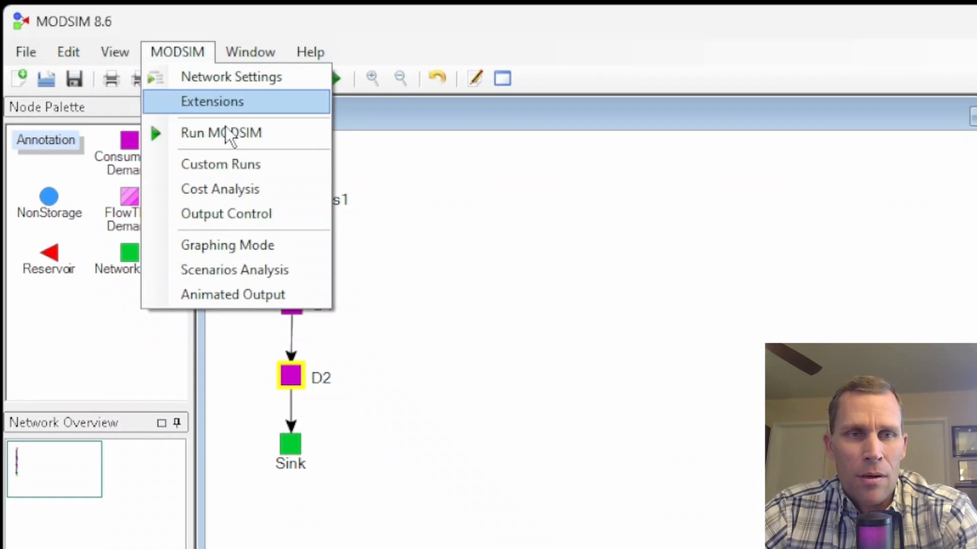
{"action": "left_click", "coordinate": [232, 188]}
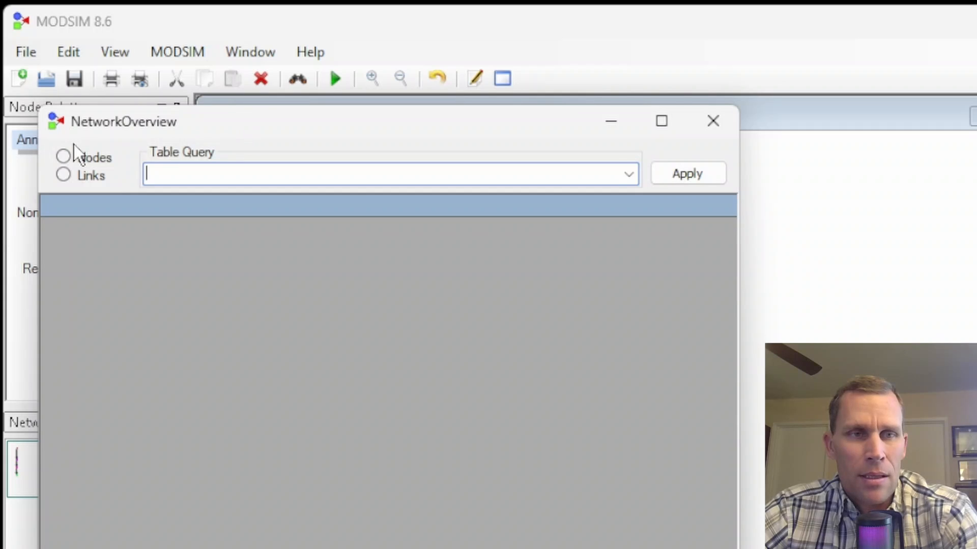
{"action": "left_click", "coordinate": [64, 158]}
{"action": "left_click_drag", "start_coordinate": [136, 123], "coordinate": [453, 104]}
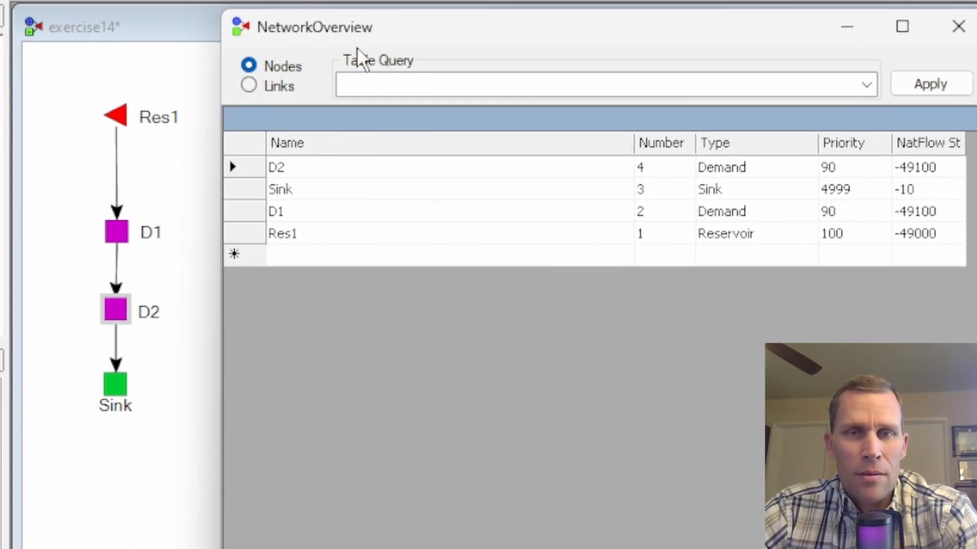
{"action": "double_click", "coordinate": [309, 166]}
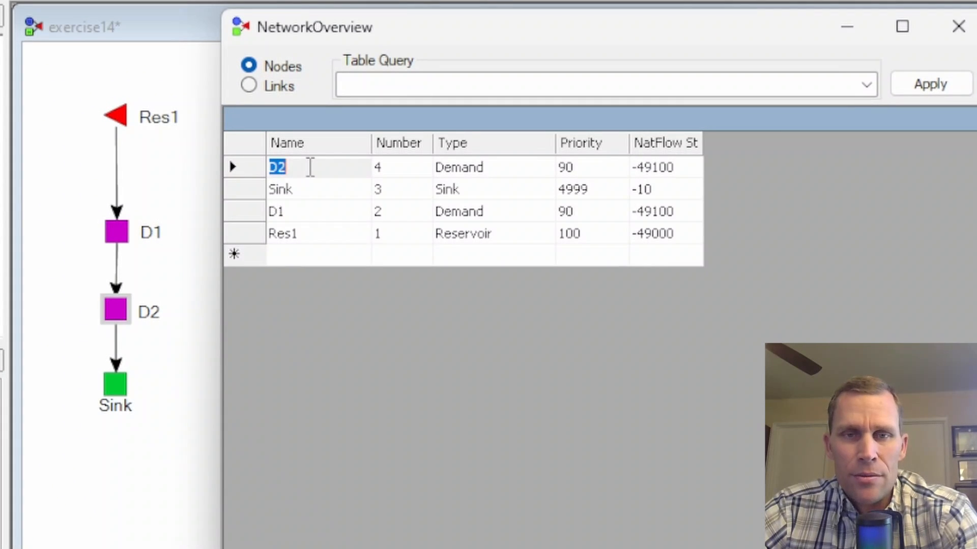
- Compare the priority and NatFlow Step Cost of D2 with those of D1, widening the cost column to read it
{"action": "double_click", "coordinate": [575, 168]}
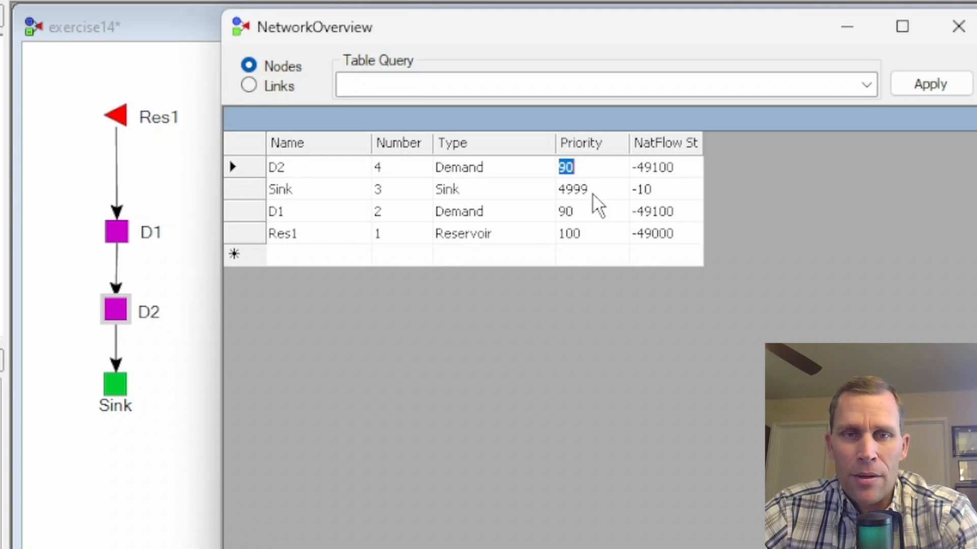
{"action": "double_click", "coordinate": [590, 209]}
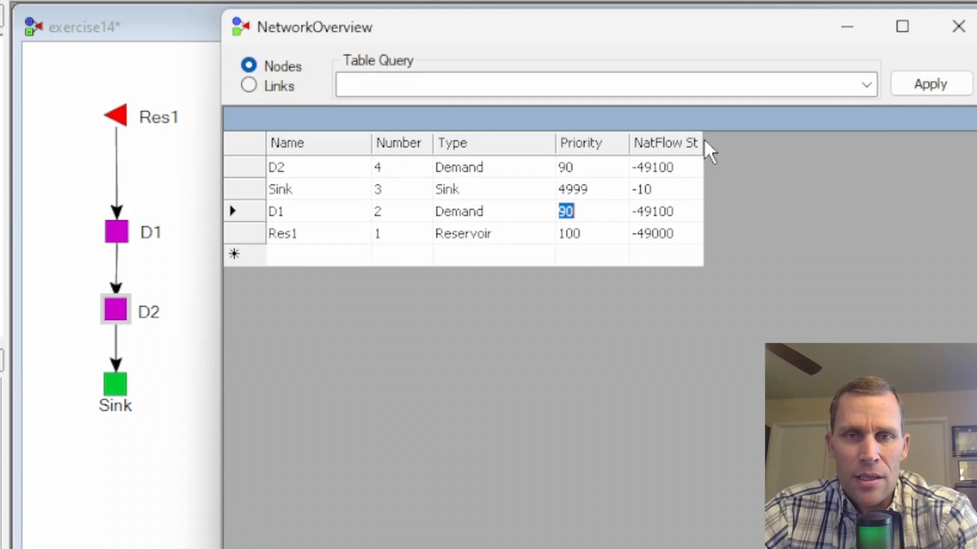
{"action": "left_click_drag", "start_coordinate": [704, 139], "coordinate": [790, 141]}
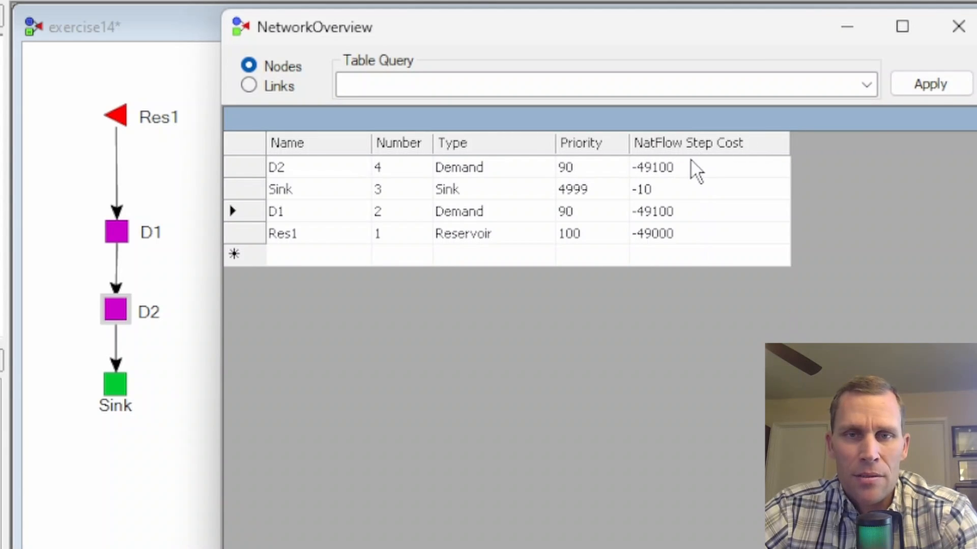
{"action": "double_click", "coordinate": [690, 165]}
{"action": "double_click", "coordinate": [673, 209]}
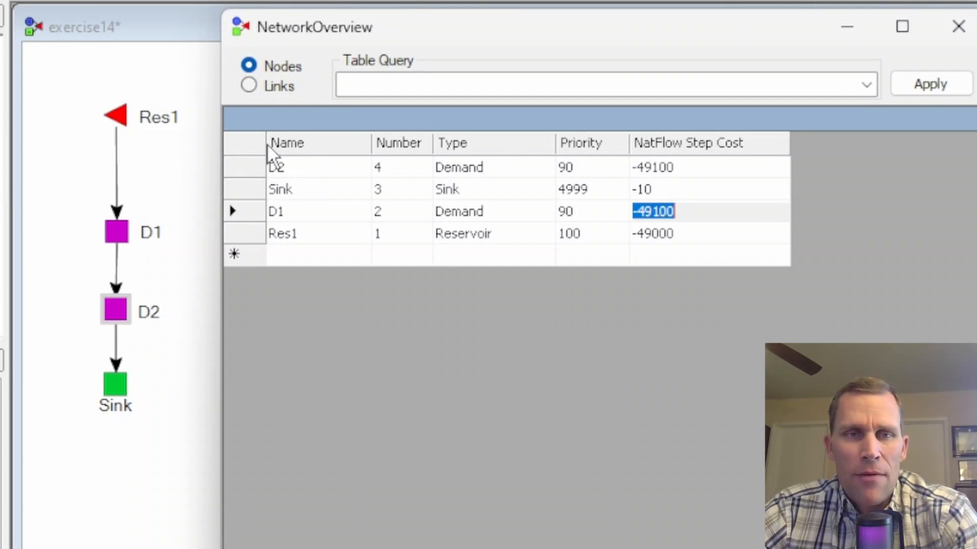
- Show the links in the network overview and narrow the Name column to examine each link's cost
{"action": "left_click", "coordinate": [249, 85]}
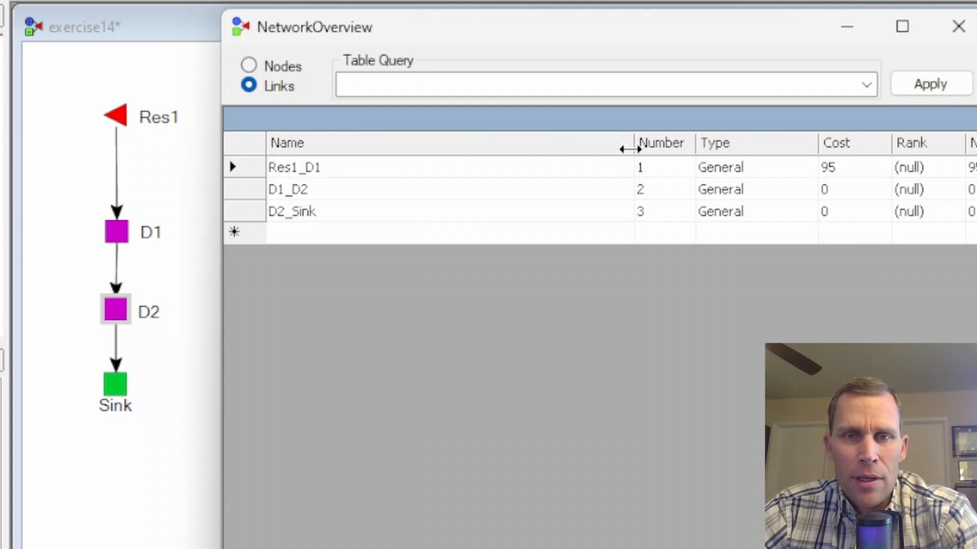
{"action": "left_click_drag", "start_coordinate": [633, 146], "coordinate": [389, 144]}
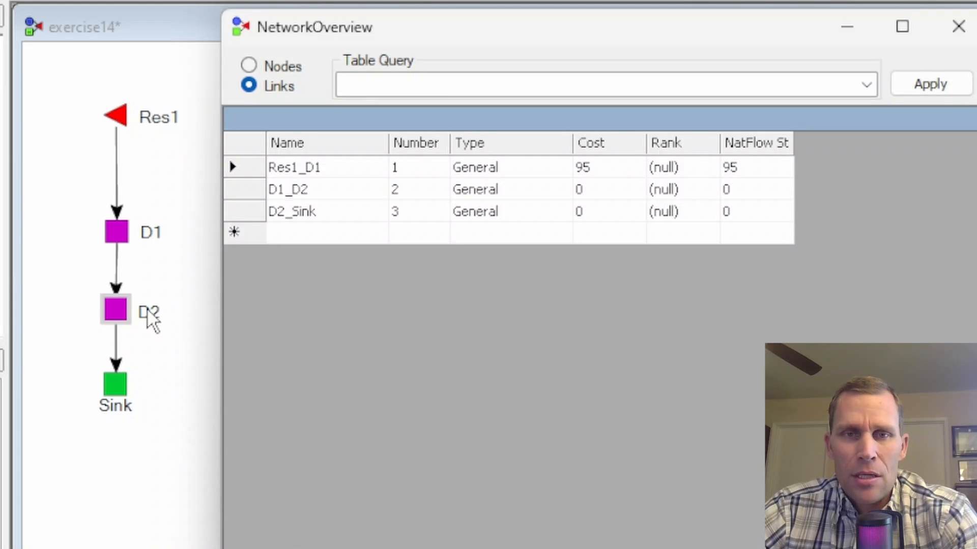
- Close the network overview, save and run the exercise14 model, and switch on Graphing Mode
{"action": "left_click", "coordinate": [958, 26]}
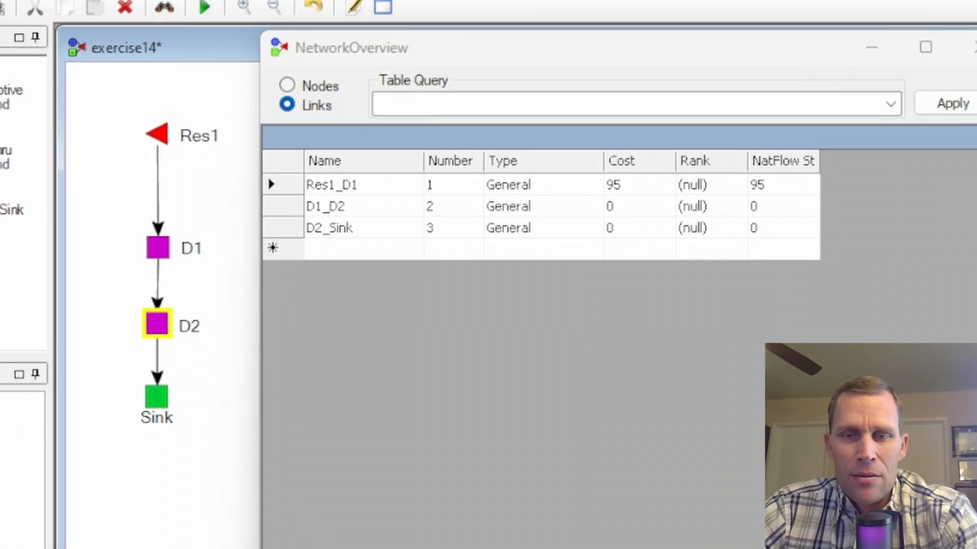
{"action": "left_click", "coordinate": [331, 73]}
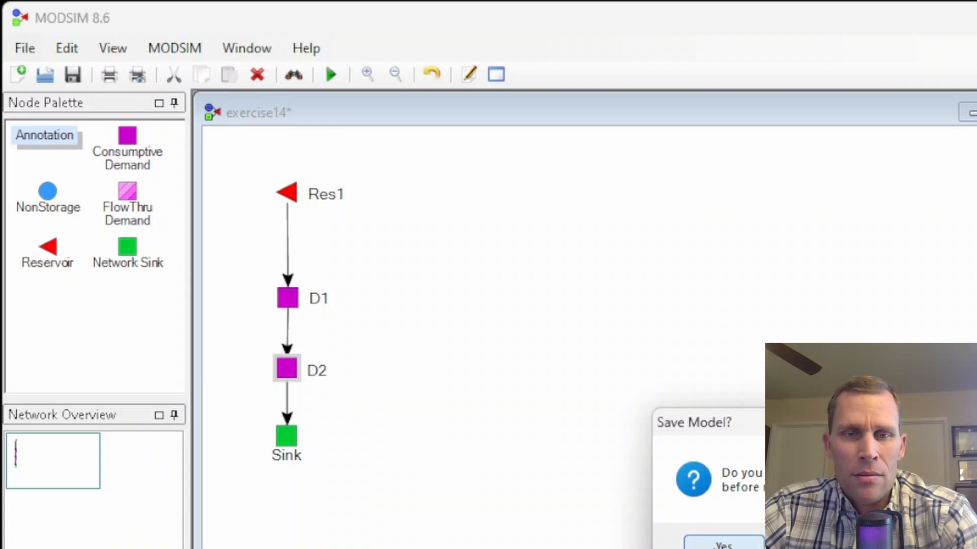
{"action": "key", "text": "Return"}
{"action": "left_click", "coordinate": [168, 53]}
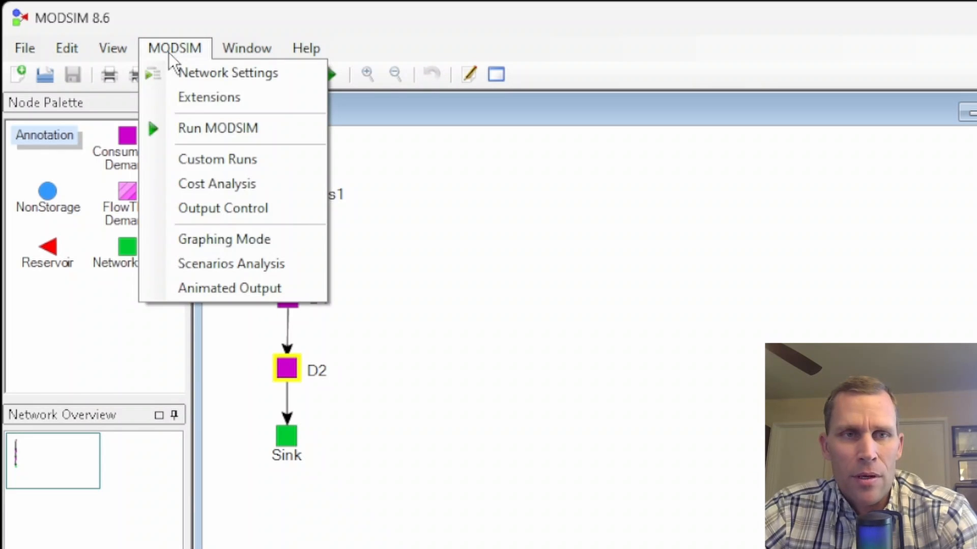
{"action": "left_click", "coordinate": [212, 235]}
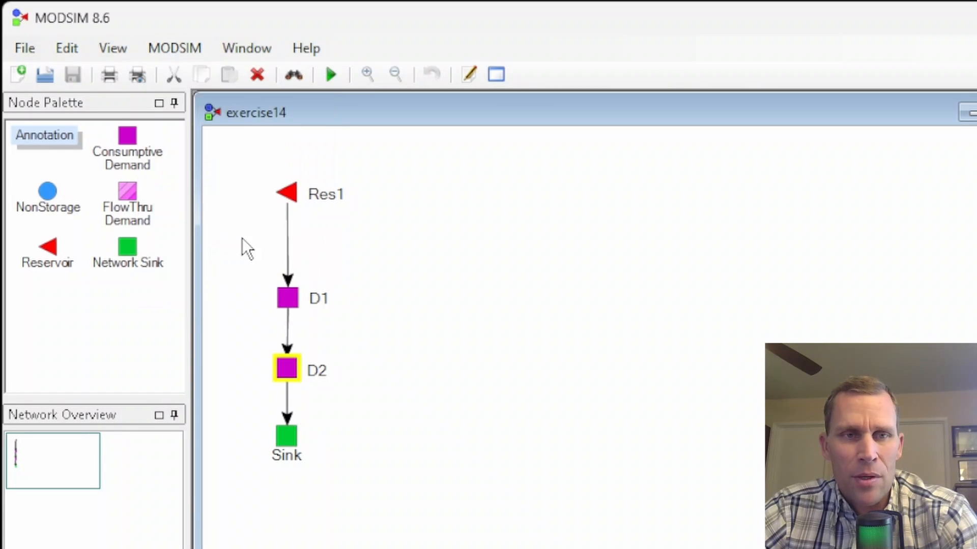
- Graph the flows of links Res1_D1 and D1_D2 together in the output display
{"action": "left_click", "coordinate": [287, 242]}
{"action": "left_click_drag", "start_coordinate": [391, 134], "coordinate": [360, 440]}
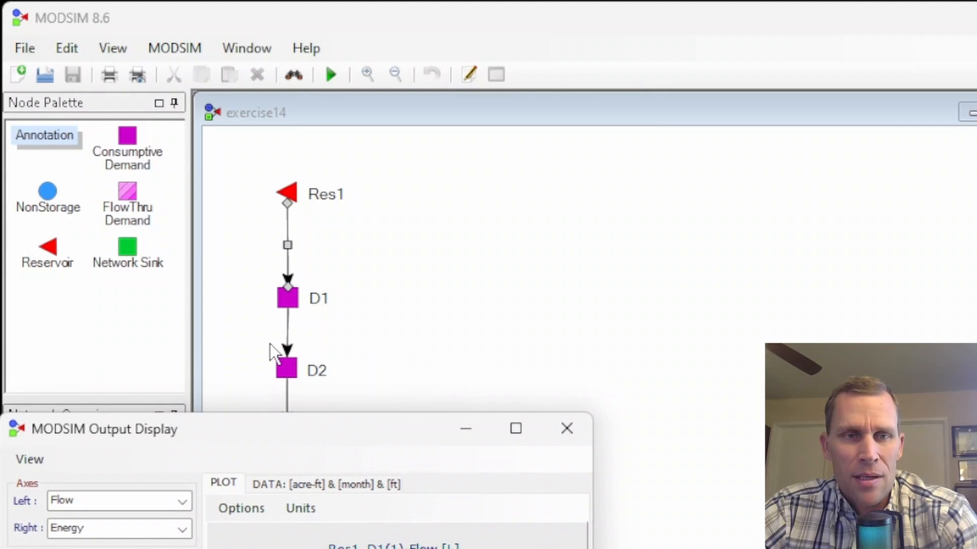
{"action": "left_click", "coordinate": [288, 337]}
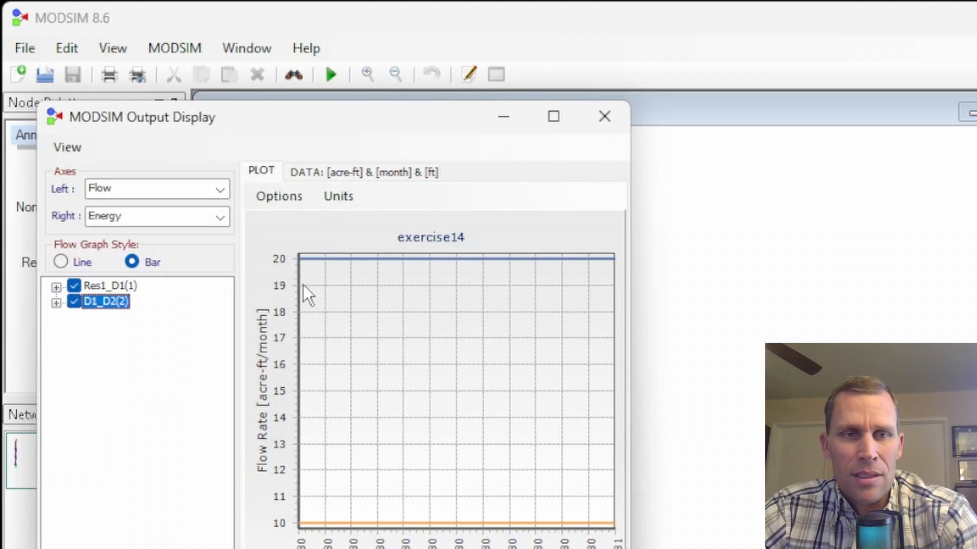
{"action": "left_click_drag", "start_coordinate": [301, 116], "coordinate": [578, 52]}
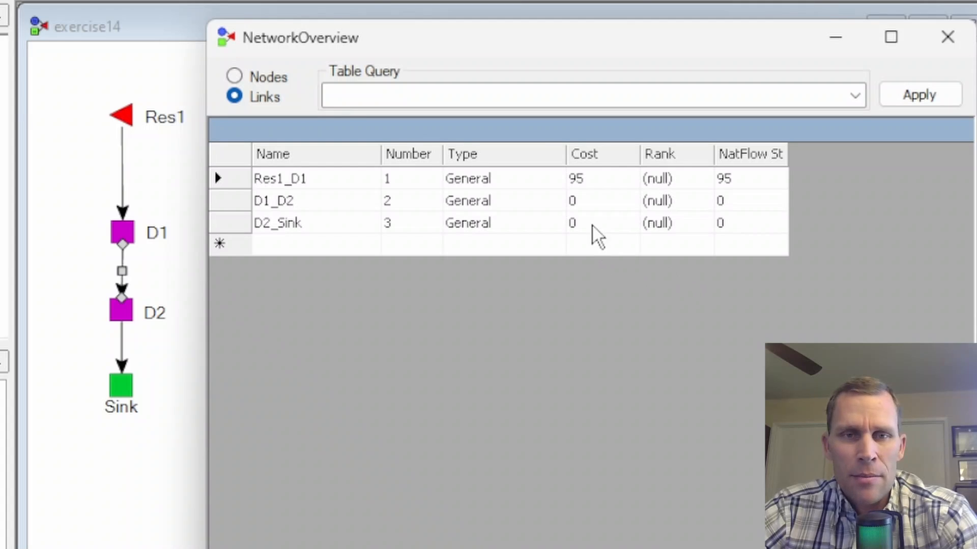
- Set the cost of link Res1_D1 to 105 in the links overview and apply the change
{"action": "left_click_drag", "start_coordinate": [594, 178], "coordinate": [566, 179]}
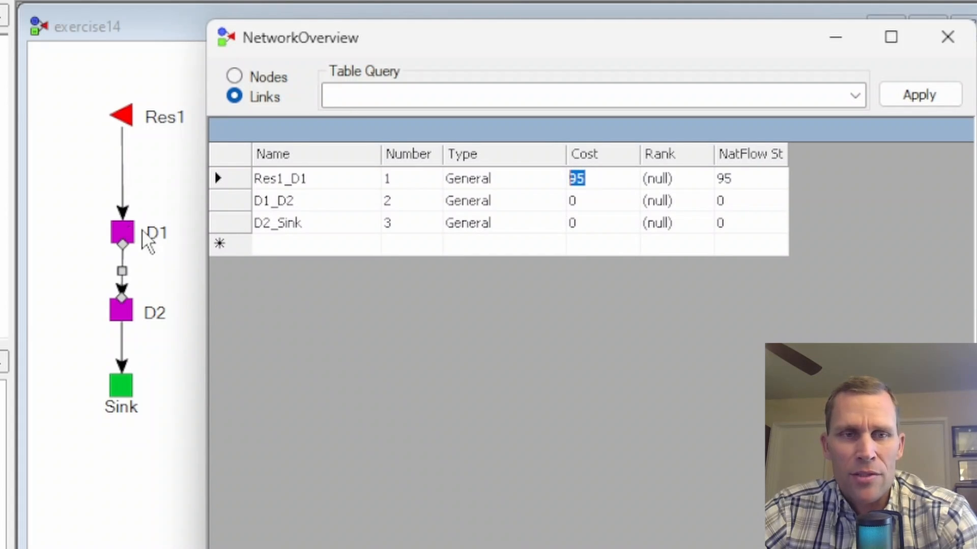
{"action": "type", "text": "105"}
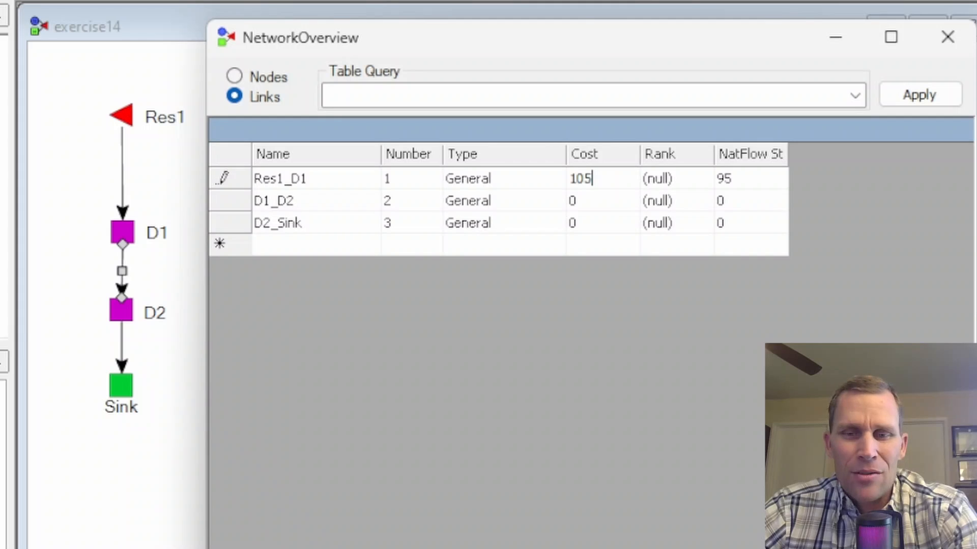
{"action": "key", "text": "Return"}
{"action": "left_click", "coordinate": [727, 545]}
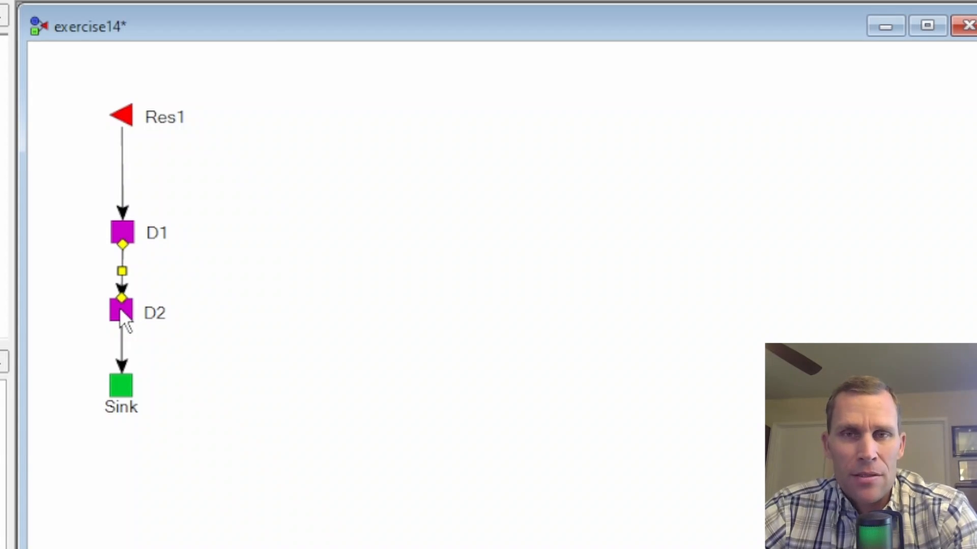
- Save the model and rerun it with the Res1_D1 link cost of 105
{"action": "left_click", "coordinate": [122, 175]}
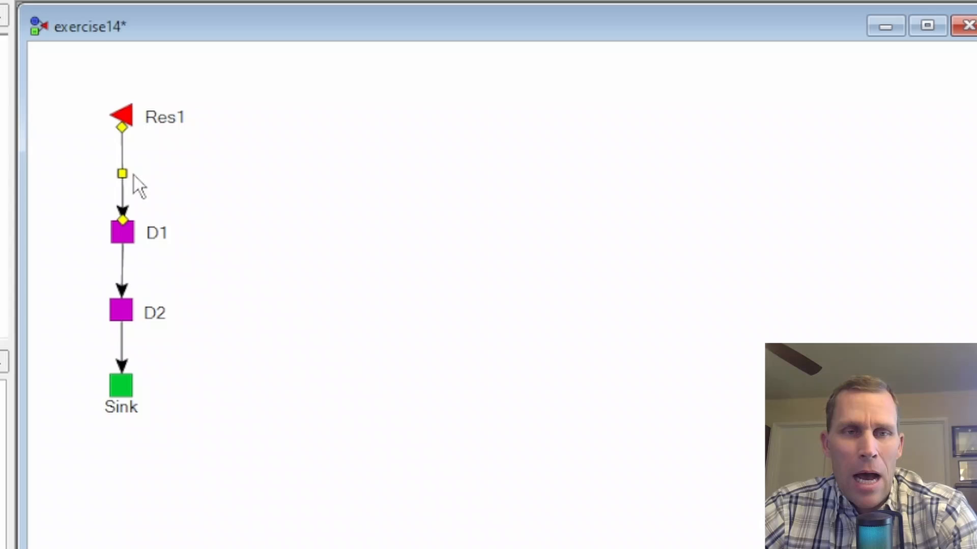
{"action": "left_click", "coordinate": [90, 151]}
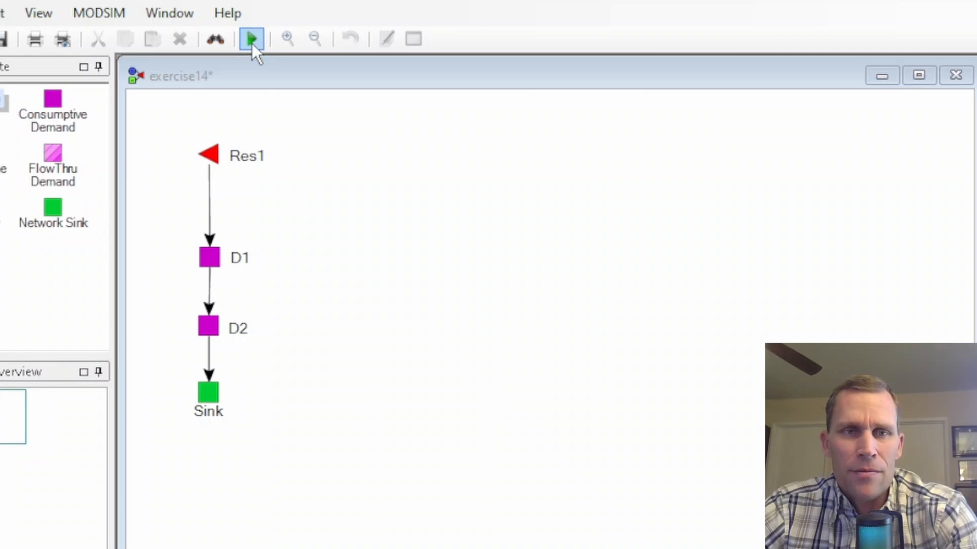
{"action": "left_click", "coordinate": [252, 43]}
{"action": "left_click", "coordinate": [614, 497]}
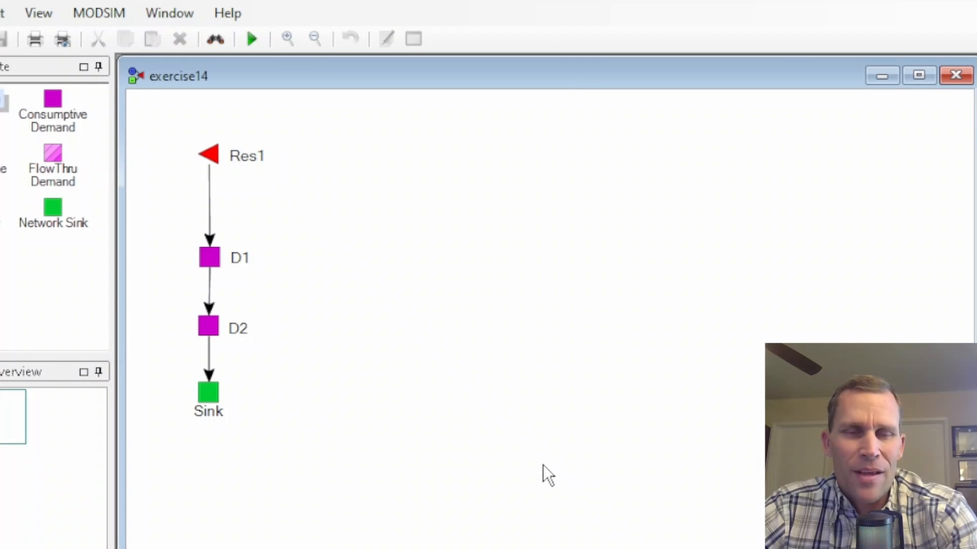
- Check the rerun's output for links Res1_D1 and D1_D2 on one plot, and close the output display
{"action": "double_click", "coordinate": [212, 205]}
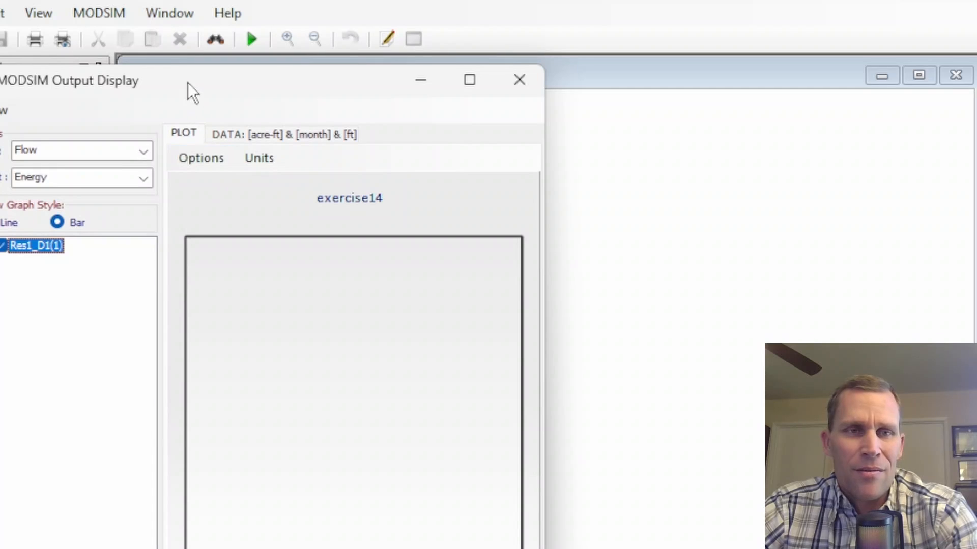
{"action": "left_click_drag", "start_coordinate": [186, 88], "coordinate": [524, 109]}
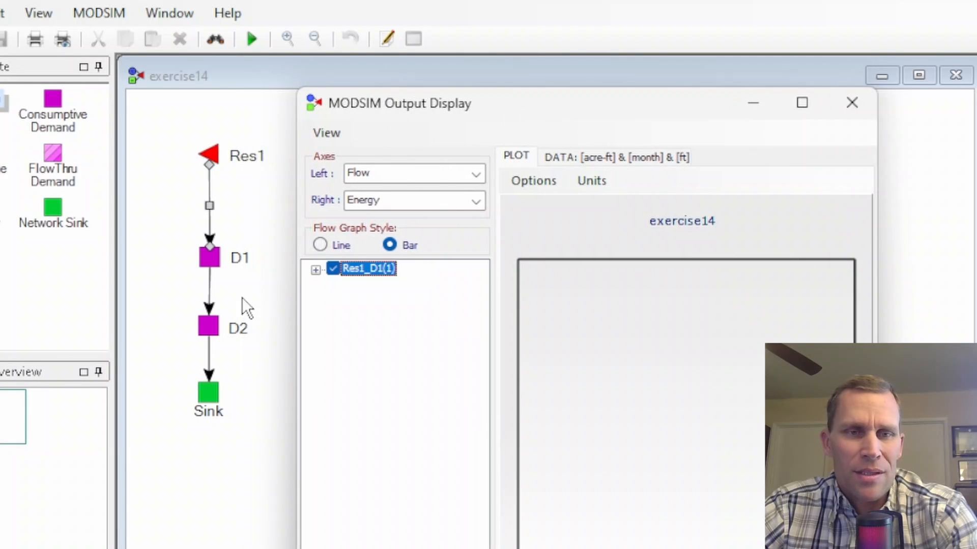
{"action": "double_click", "coordinate": [213, 304]}
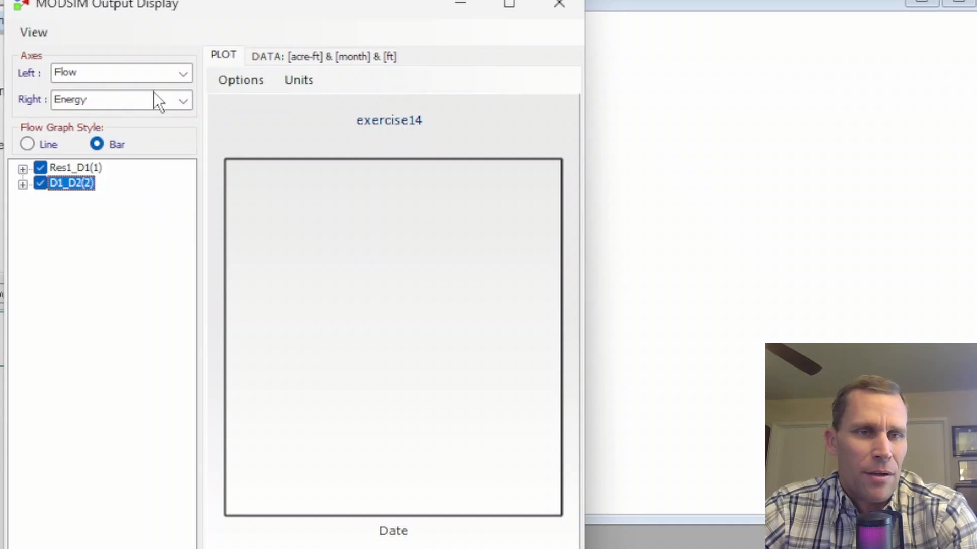
{"action": "left_click", "coordinate": [558, 5]}
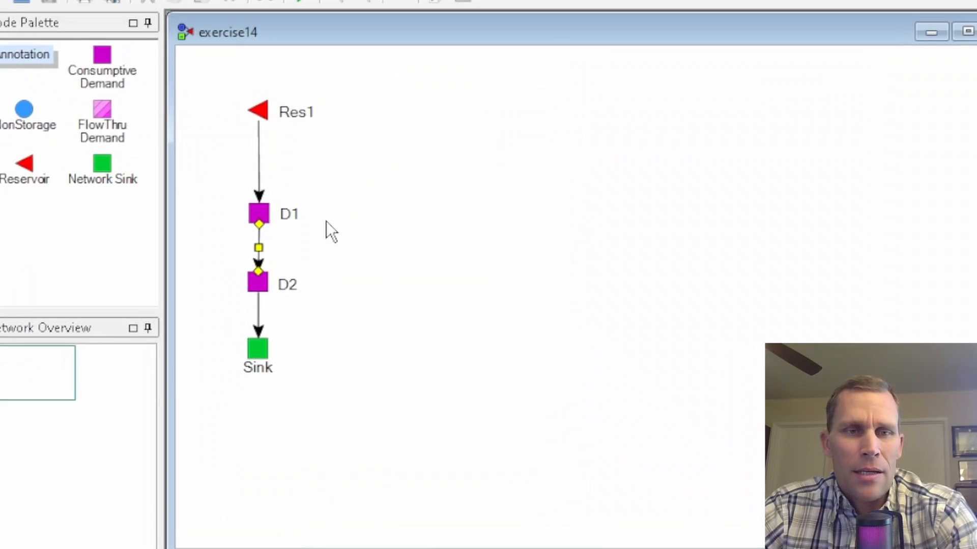
- Set the priority number of demand node D2 to 80
{"action": "right_click", "coordinate": [255, 283]}
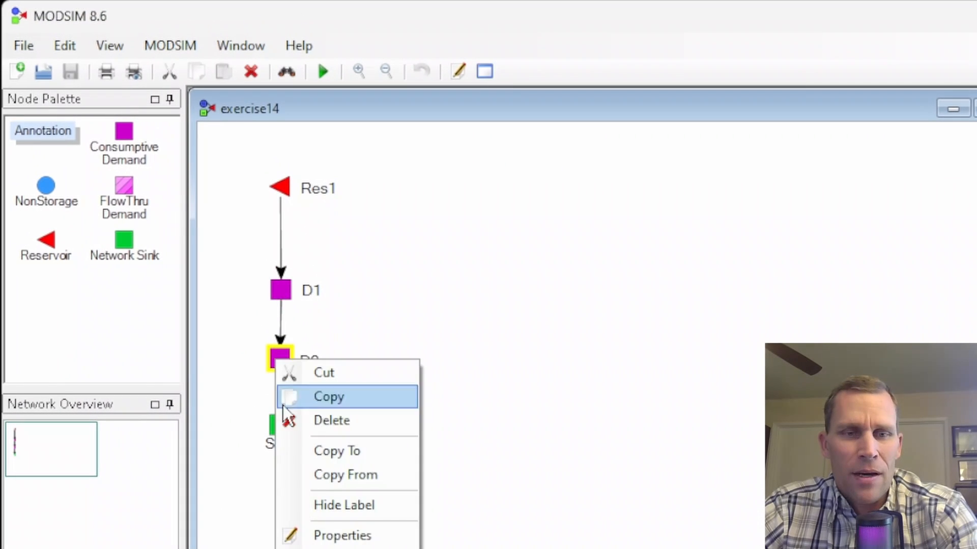
{"action": "left_click", "coordinate": [338, 535]}
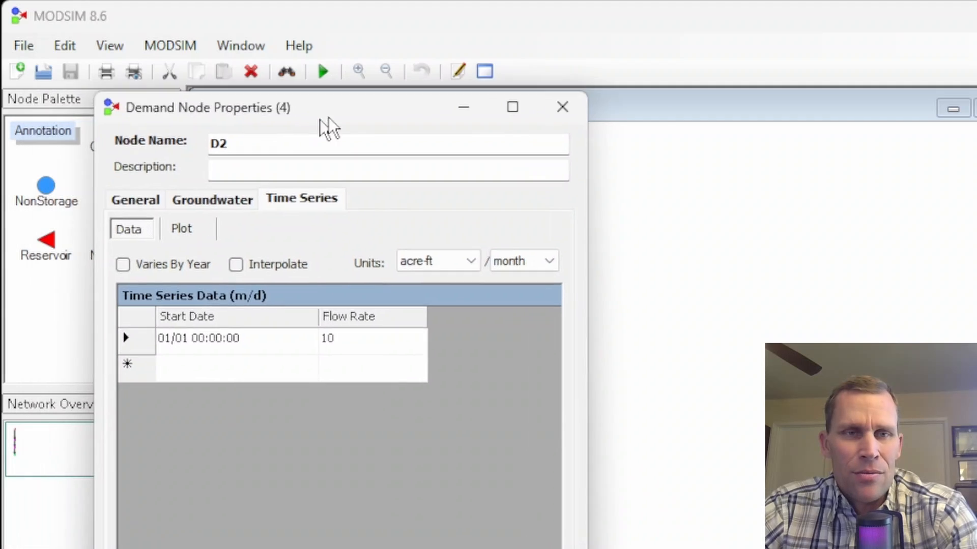
{"action": "left_click_drag", "start_coordinate": [321, 123], "coordinate": [587, 81]}
{"action": "left_click", "coordinate": [399, 157]}
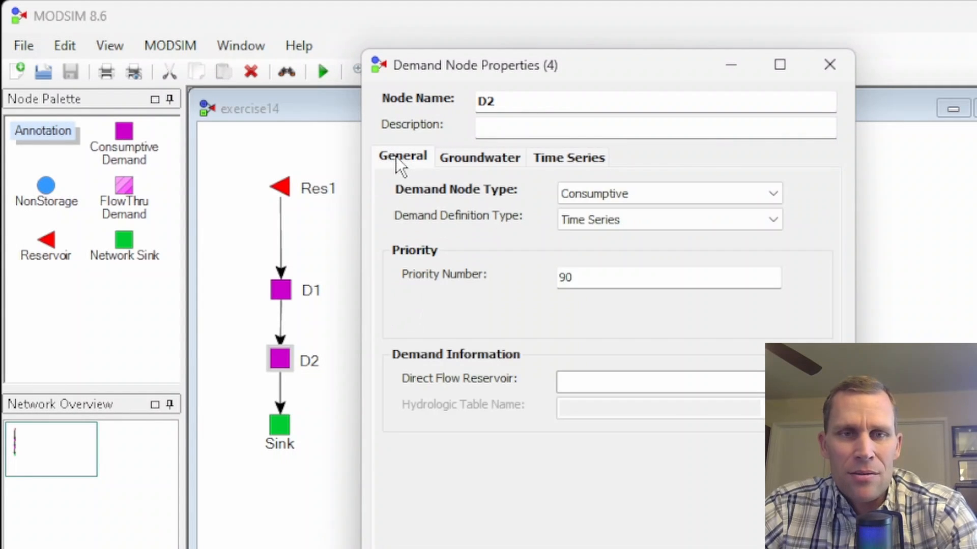
{"action": "left_click_drag", "start_coordinate": [604, 278], "coordinate": [536, 279]}
{"action": "type", "text": "8"}
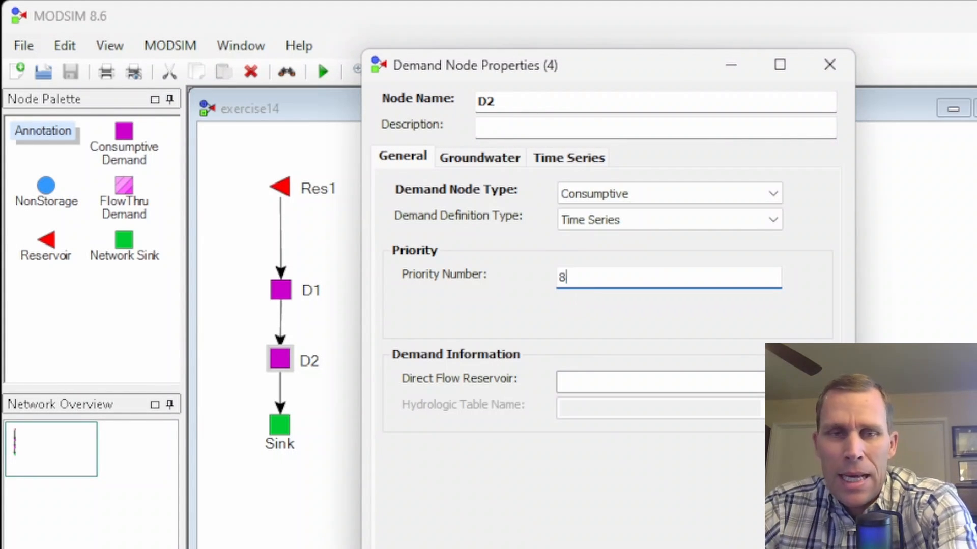
{"action": "type", "text": "0"}
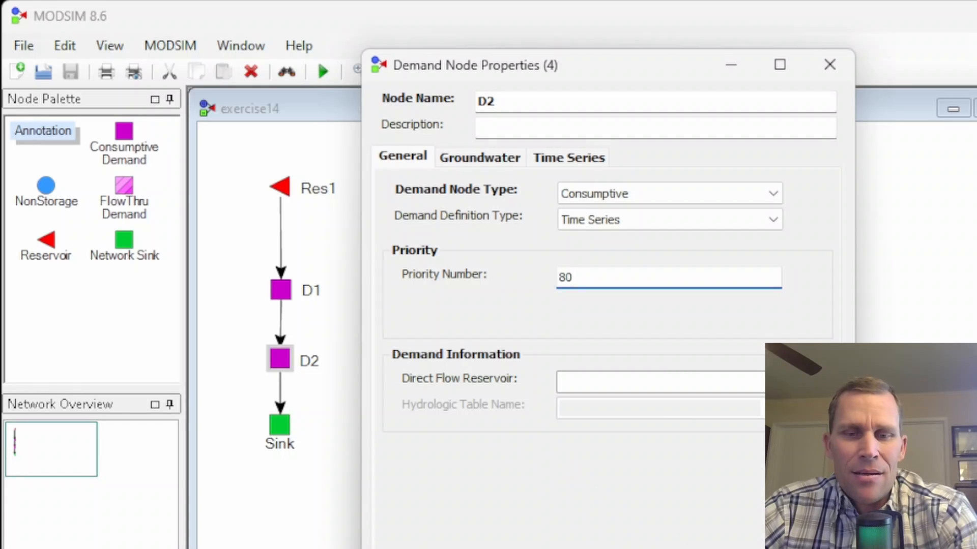
{"action": "key", "text": "Tab"}
{"action": "left_click", "coordinate": [484, 548]}
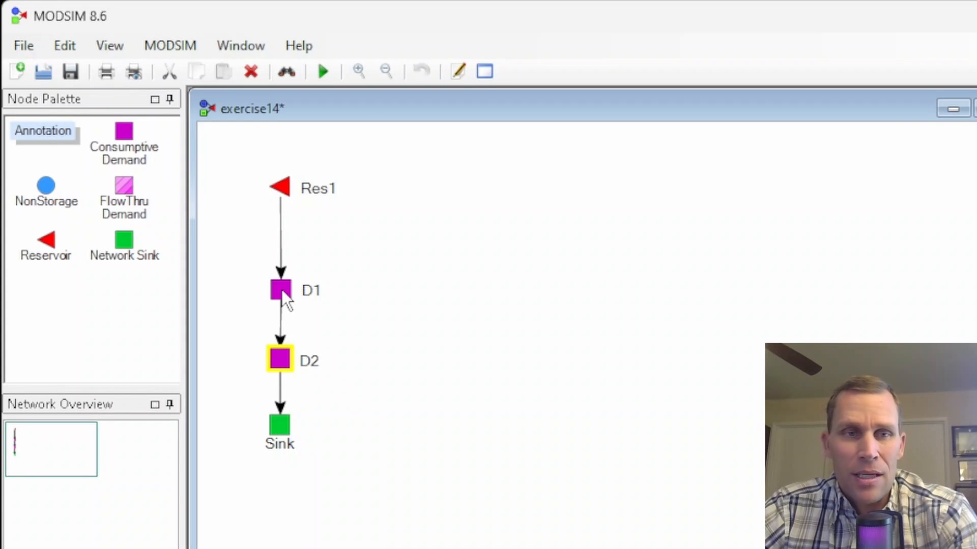
- Save and rerun the model with the changed D2 priority, and plot the flows of links Res1_D1 and D1_D2
{"action": "left_click", "coordinate": [323, 72]}
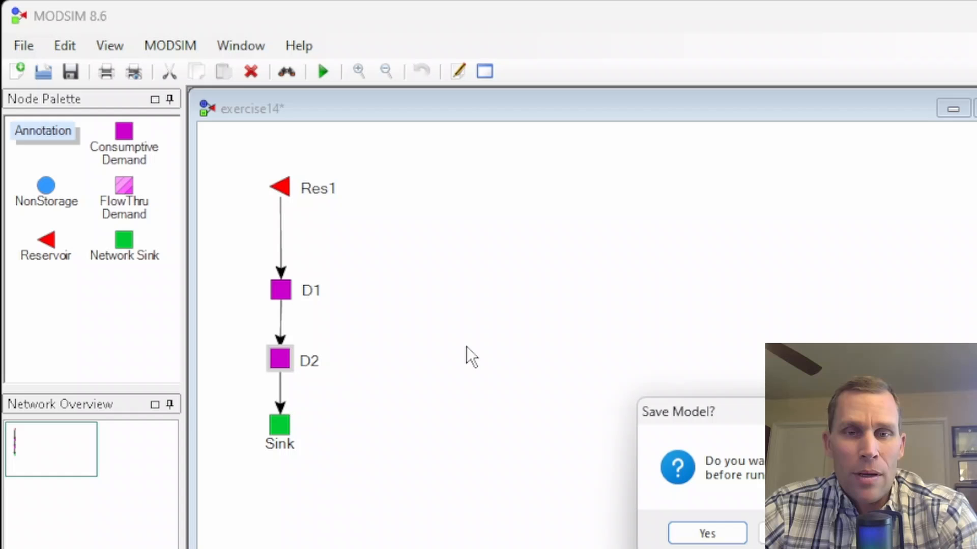
{"action": "left_click", "coordinate": [680, 529]}
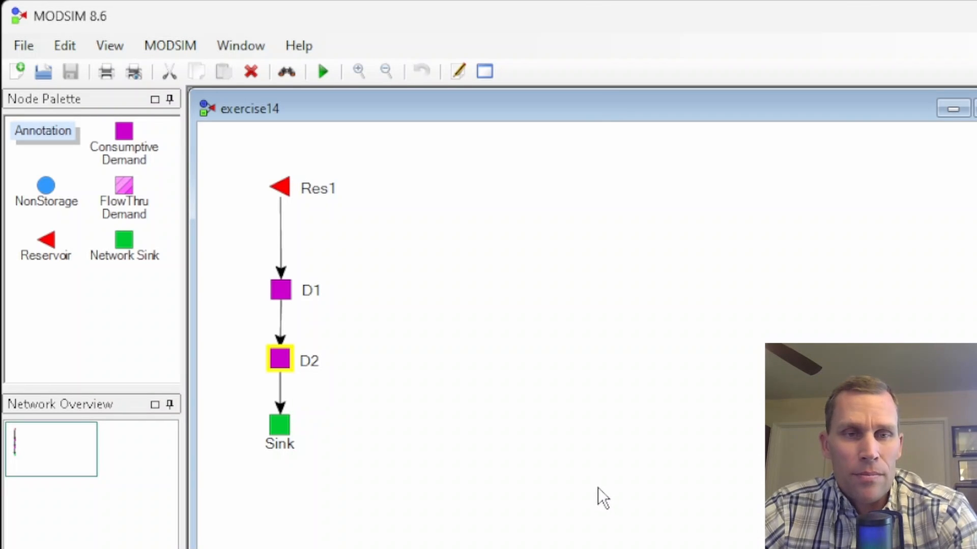
{"action": "left_click", "coordinate": [282, 234]}
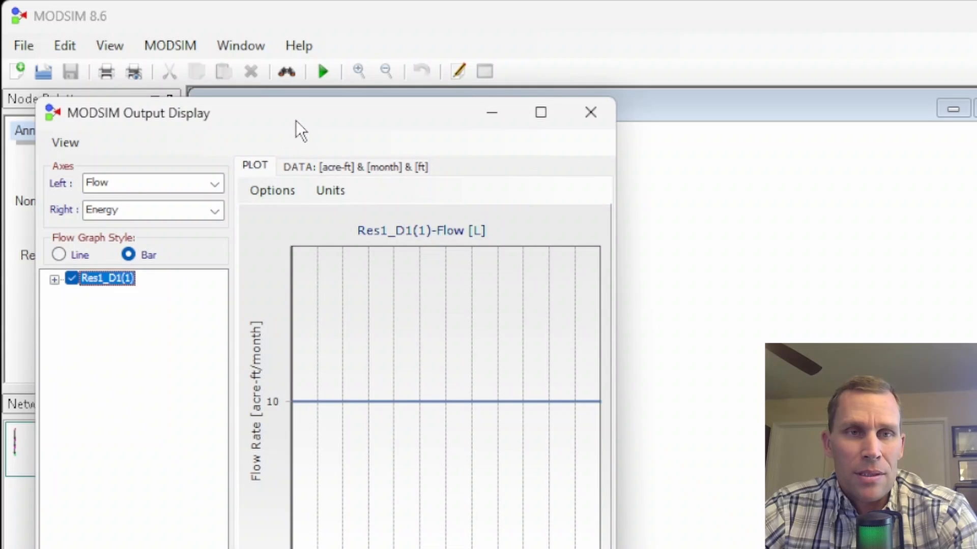
{"action": "left_click_drag", "start_coordinate": [295, 120], "coordinate": [624, 97]}
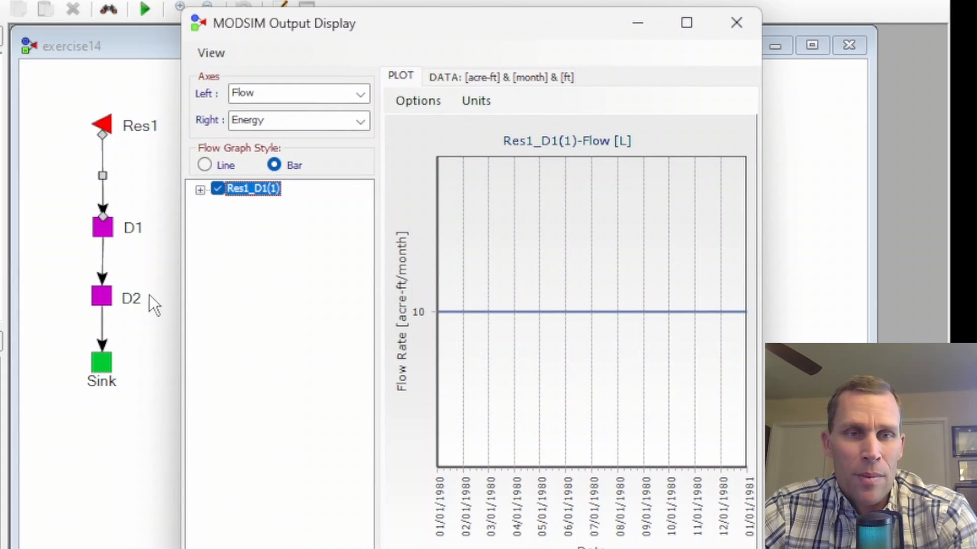
{"action": "left_click", "coordinate": [104, 258]}
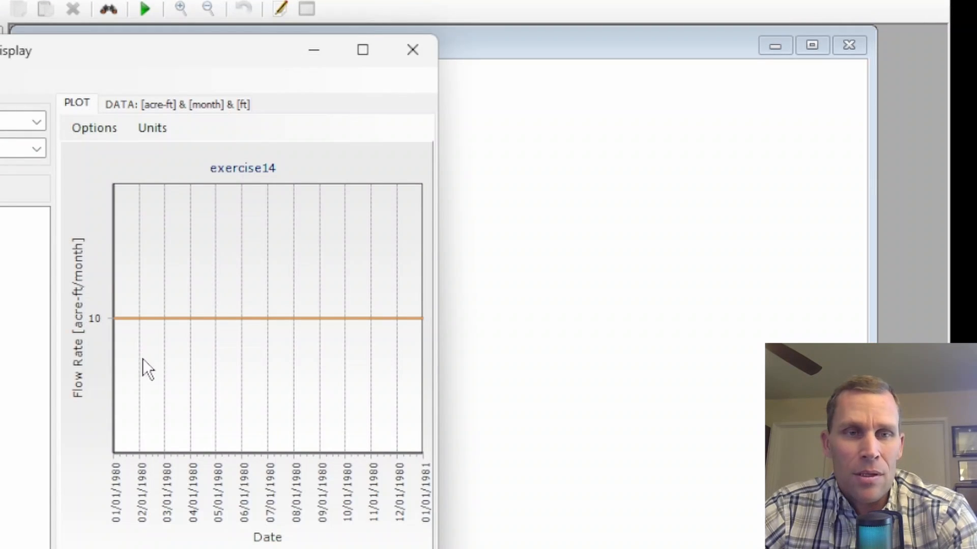
{"action": "left_click_drag", "start_coordinate": [163, 48], "coordinate": [504, 28]}
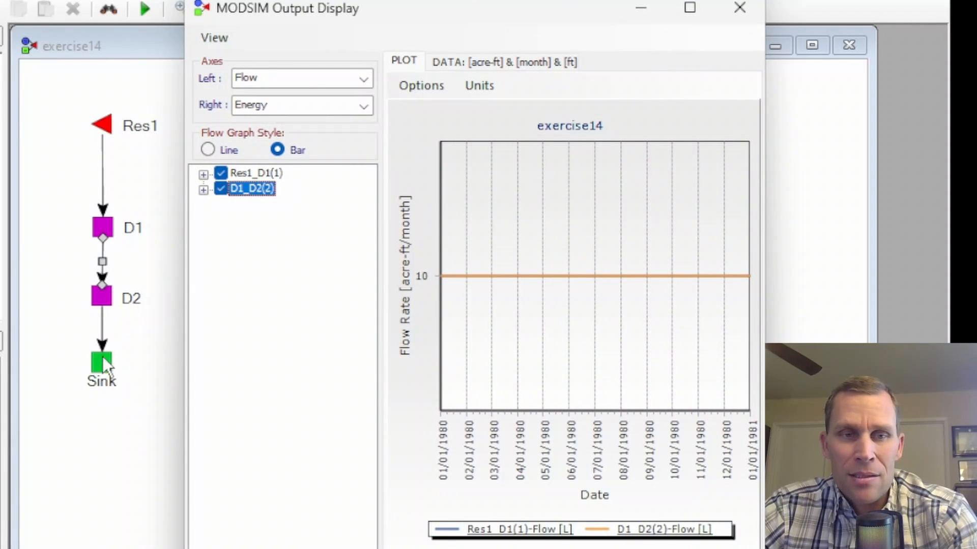
- Graph link D2_Sink on its own by hiding the Res1_D1 and D1_D2 series, and close the output display
{"action": "left_click", "coordinate": [103, 327]}
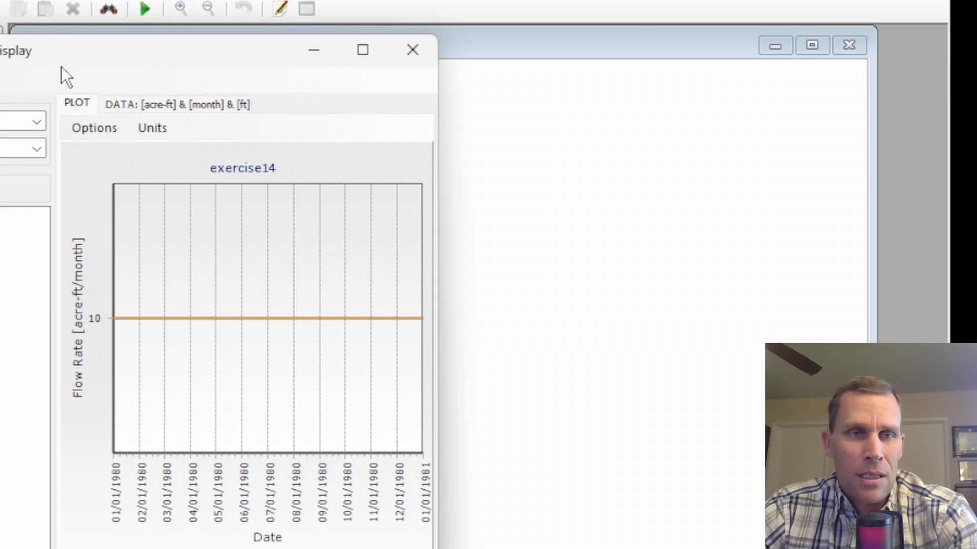
{"action": "left_click_drag", "start_coordinate": [61, 66], "coordinate": [387, 26]}
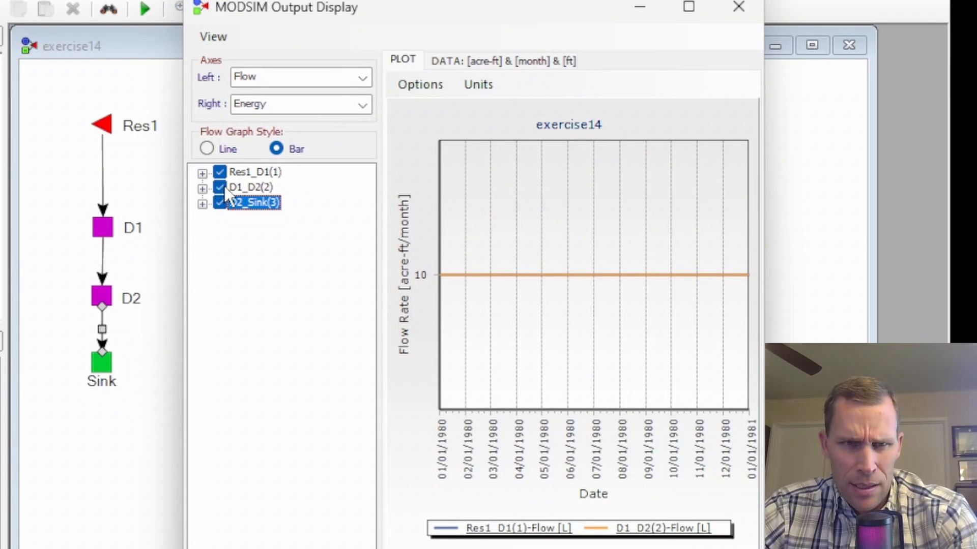
{"action": "left_click", "coordinate": [220, 187]}
{"action": "left_click", "coordinate": [220, 172]}
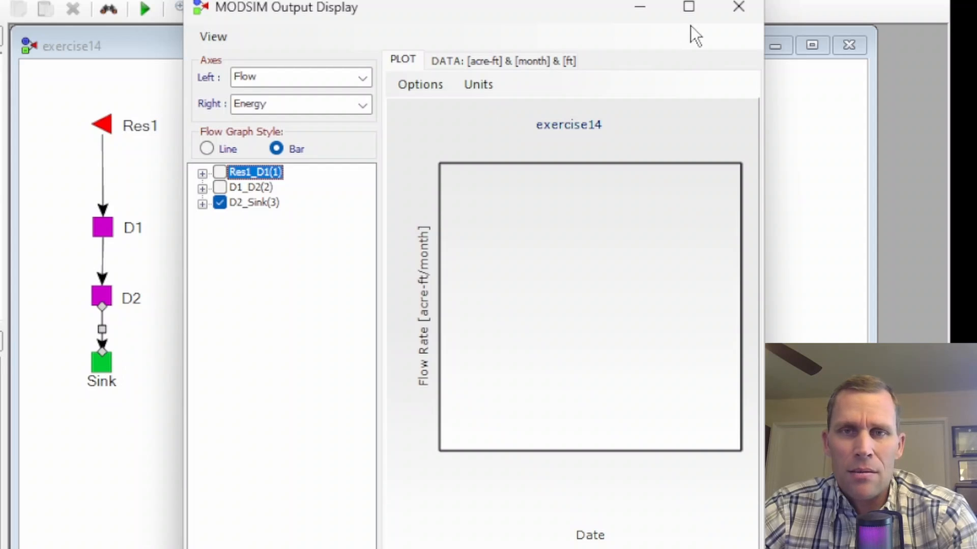
{"action": "left_click", "coordinate": [738, 7]}
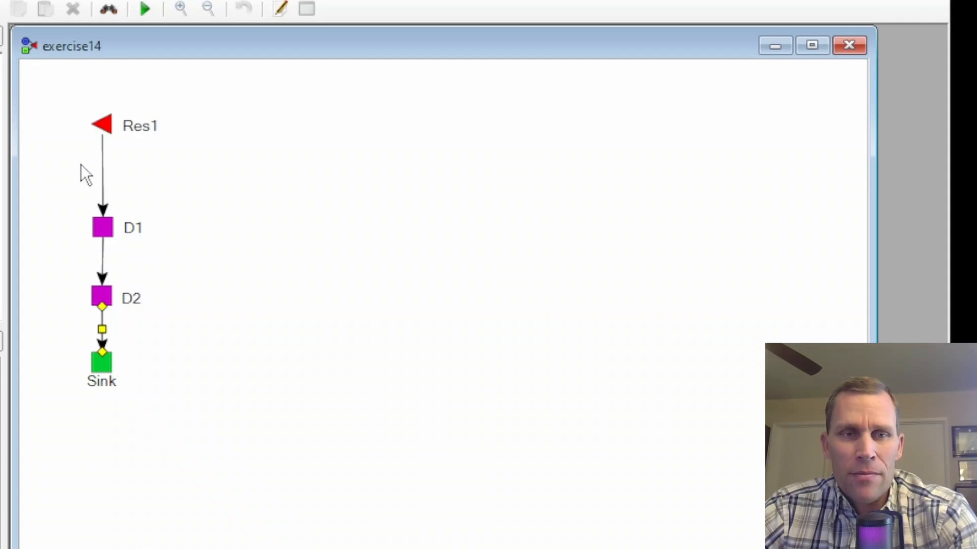
- Set the link cost of link Res1_D1 to 75
{"action": "left_click", "coordinate": [102, 174]}
{"action": "right_click", "coordinate": [102, 173]}
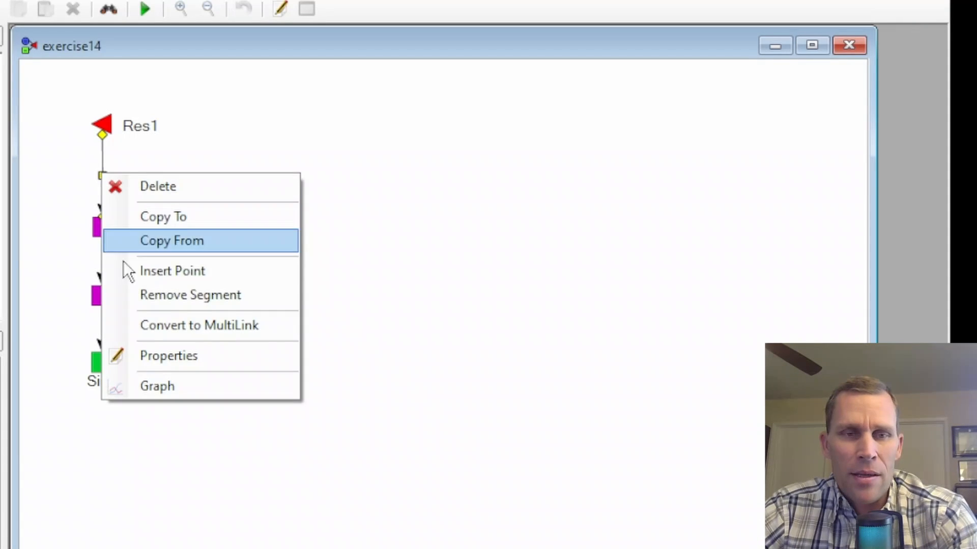
{"action": "left_click", "coordinate": [169, 356]}
{"action": "left_click_drag", "start_coordinate": [94, 48], "coordinate": [411, 28]}
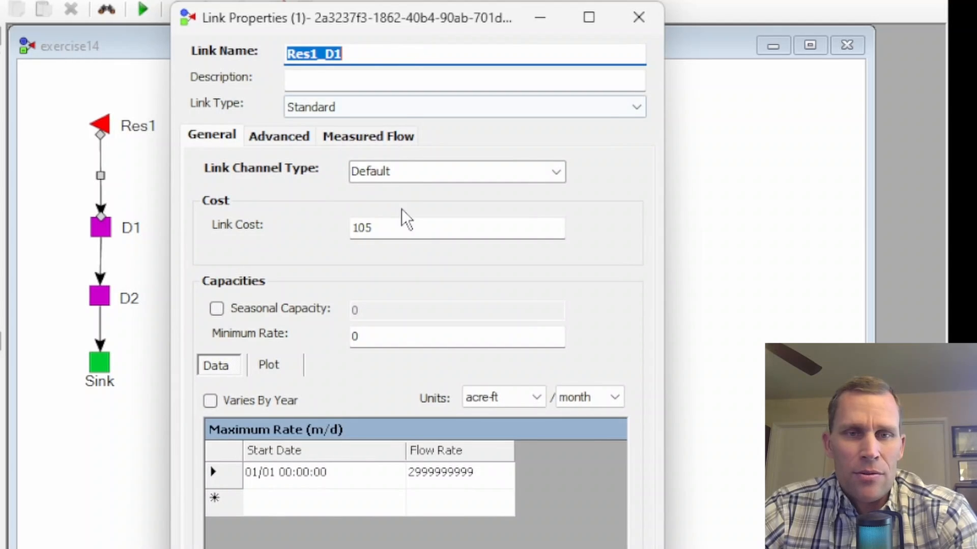
{"action": "left_click_drag", "start_coordinate": [377, 227], "coordinate": [288, 225]}
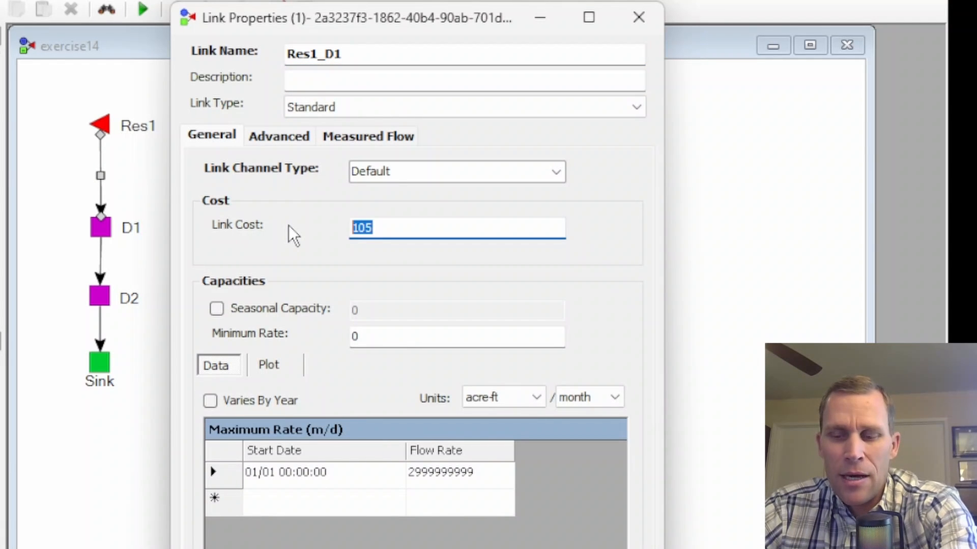
{"action": "type", "text": "75"}
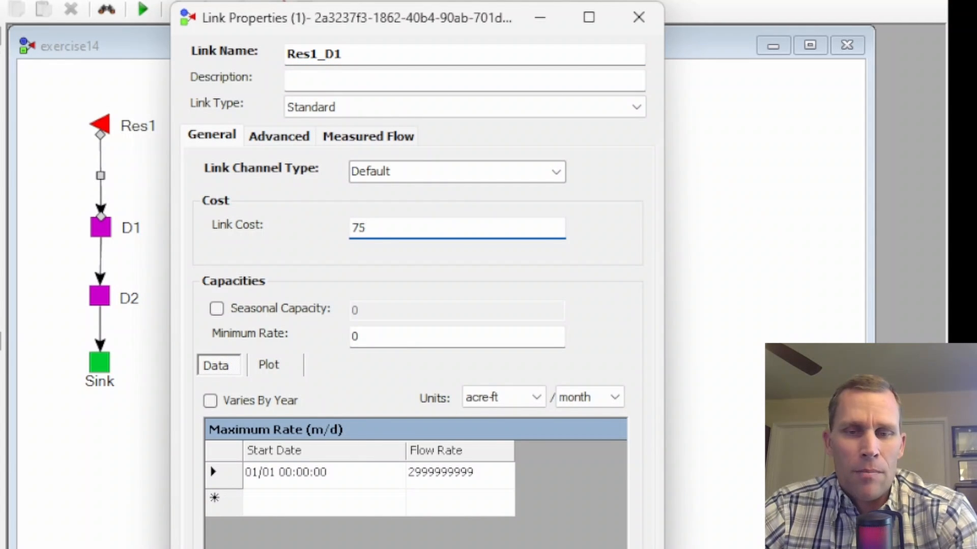
{"action": "key", "text": "Tab"}
{"action": "left_click", "coordinate": [315, 547]}
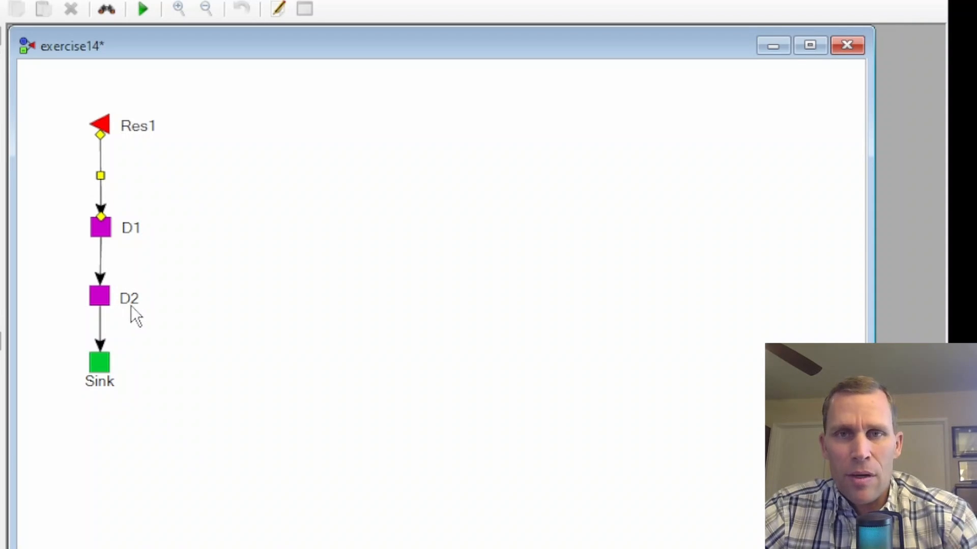
- Set the link cost of link D1_D2 to 150 and apply the change
{"action": "right_click", "coordinate": [101, 262]}
{"action": "left_click", "coordinate": [157, 442]}
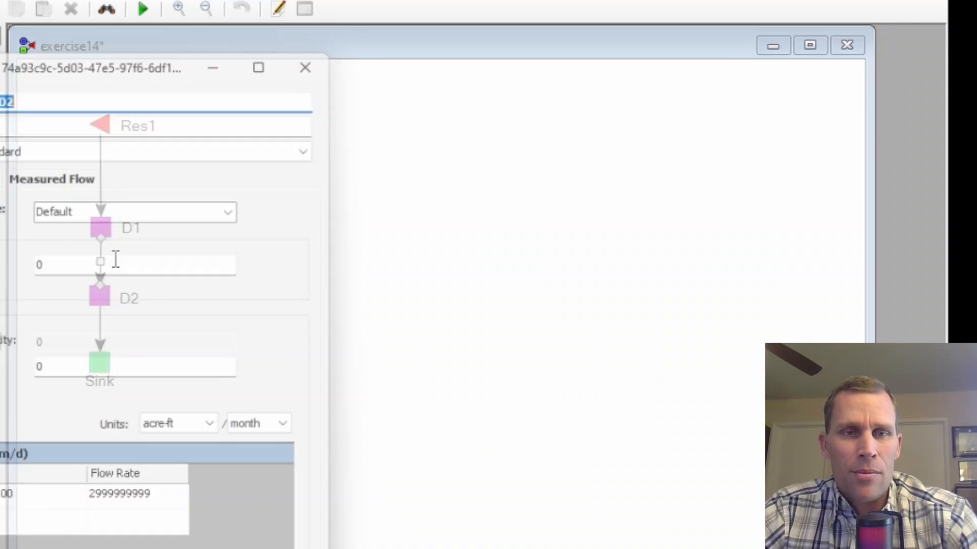
{"action": "left_click_drag", "start_coordinate": [107, 65], "coordinate": [412, 36]}
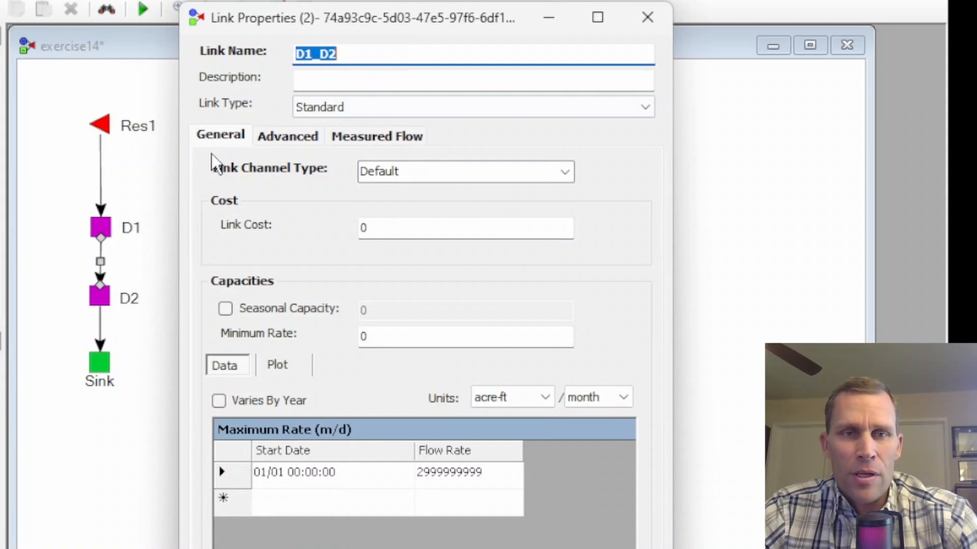
{"action": "left_click", "coordinate": [218, 138]}
{"action": "double_click", "coordinate": [400, 226]}
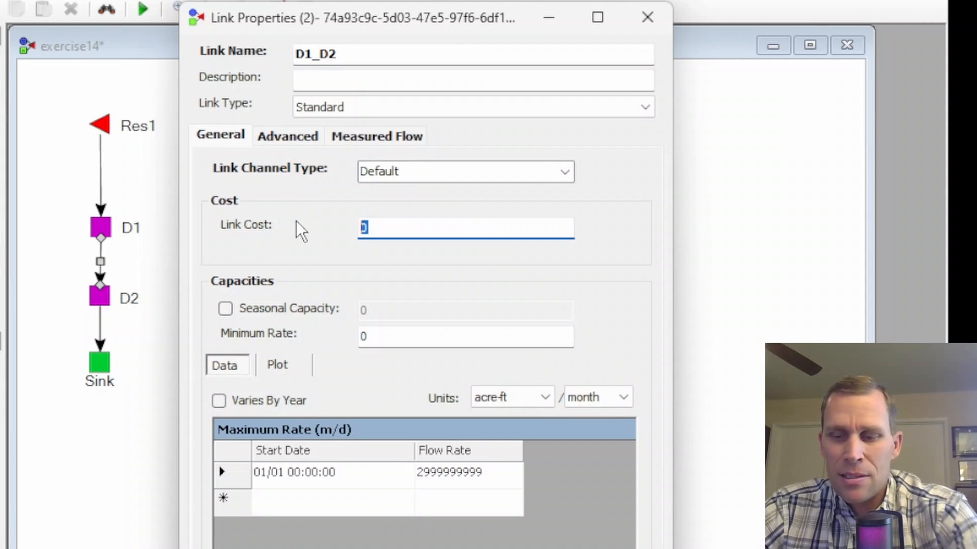
{"action": "type", "text": "150"}
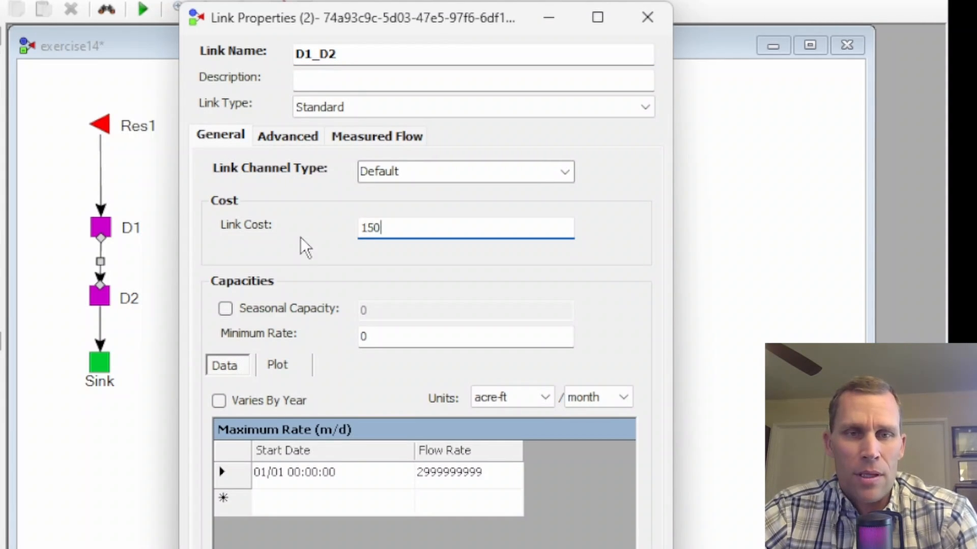
{"action": "left_click", "coordinate": [611, 513]}
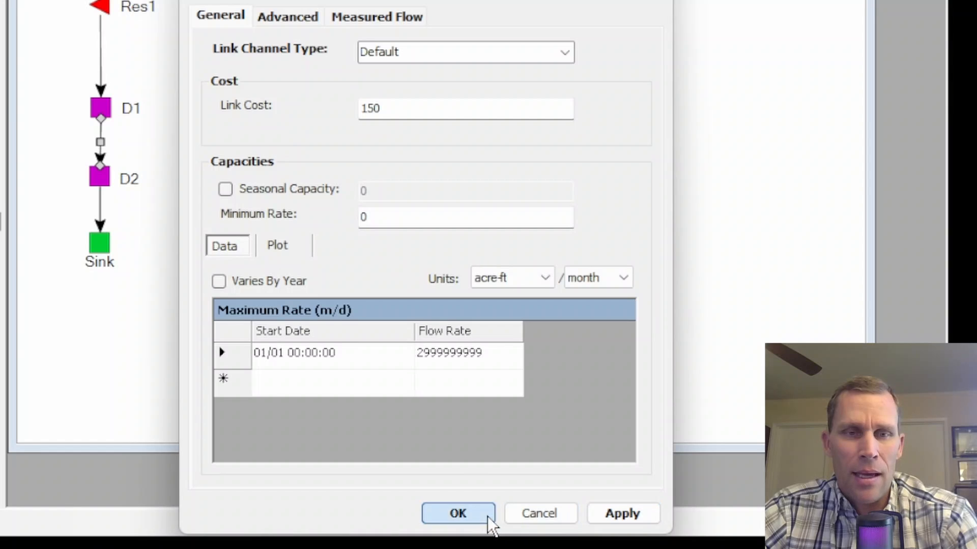
{"action": "left_click", "coordinate": [487, 517]}
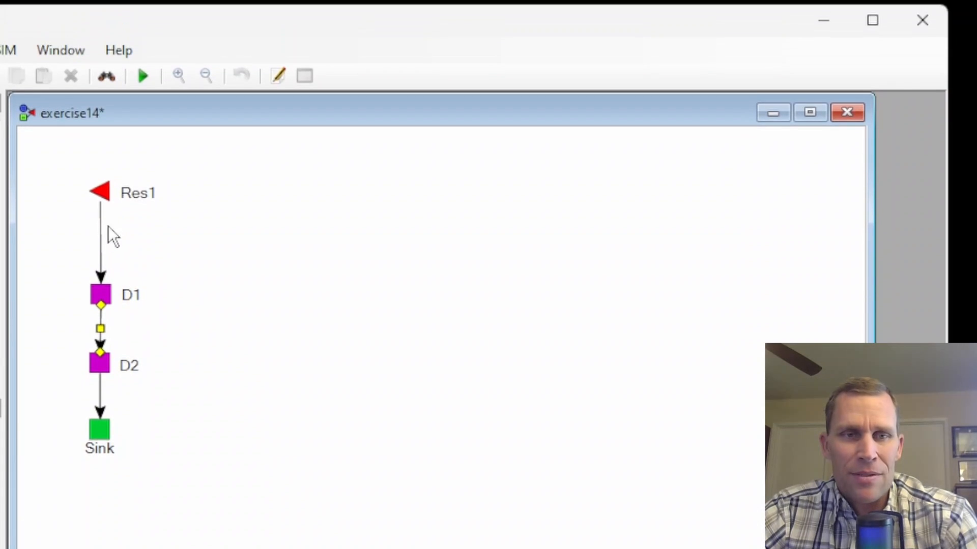
- Rerun the model with the changed link costs, plot the flow of link Res1_D1, and close the output display
{"action": "left_click", "coordinate": [143, 77]}
{"action": "left_click", "coordinate": [535, 538]}
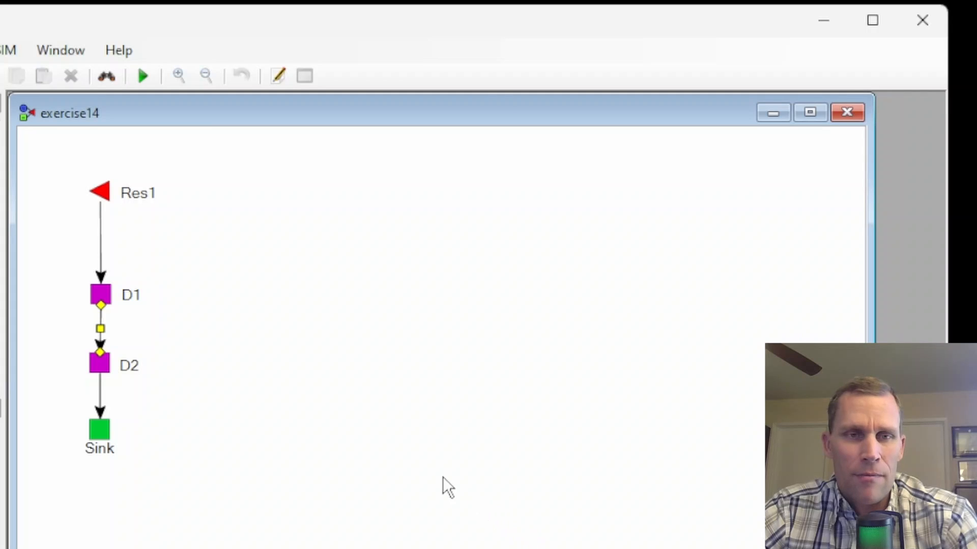
{"action": "double_click", "coordinate": [101, 237]}
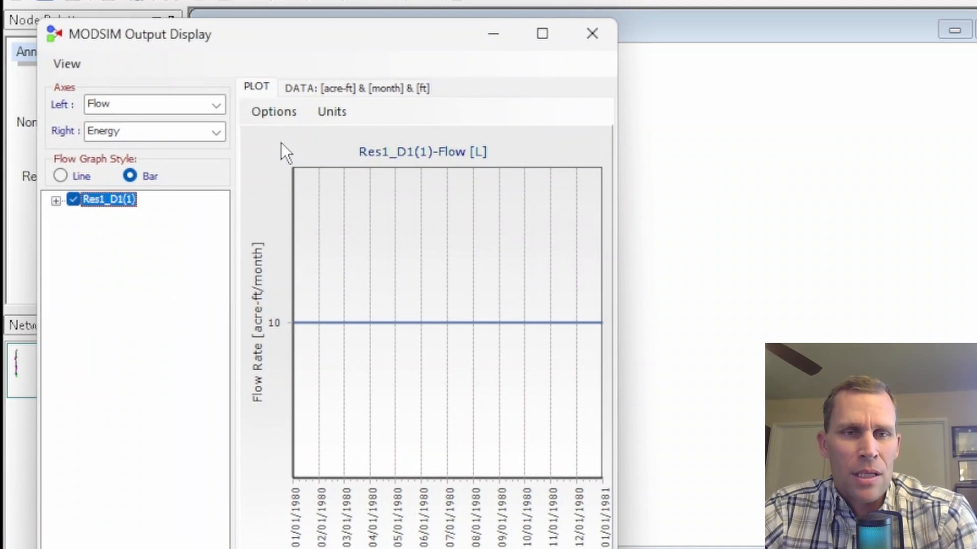
{"action": "left_click", "coordinate": [578, 45]}
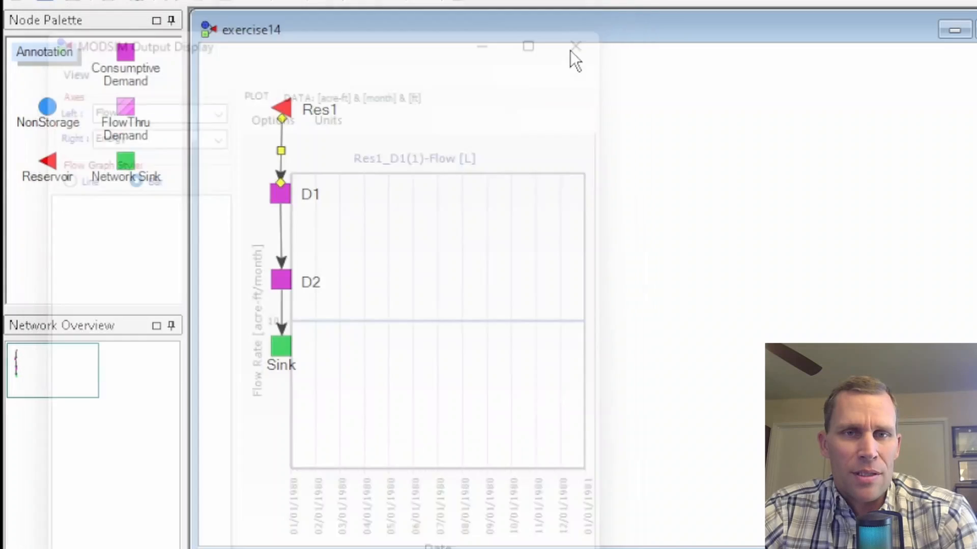
- Check the output plot of link D1_D2, recheck the flow plot of link Res1_D1, and close the output display
{"action": "double_click", "coordinate": [281, 239]}
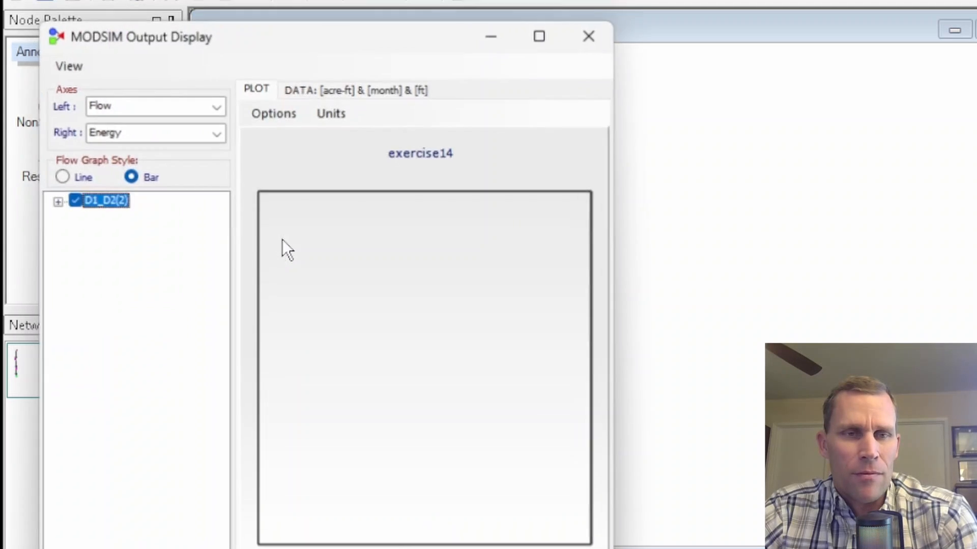
{"action": "left_click_drag", "start_coordinate": [273, 48], "coordinate": [603, 35]}
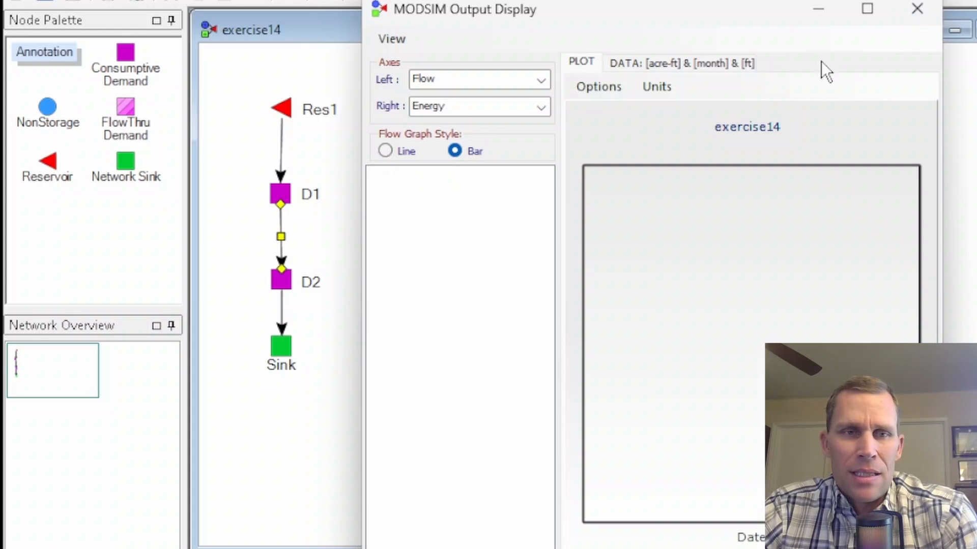
{"action": "left_click", "coordinate": [917, 9]}
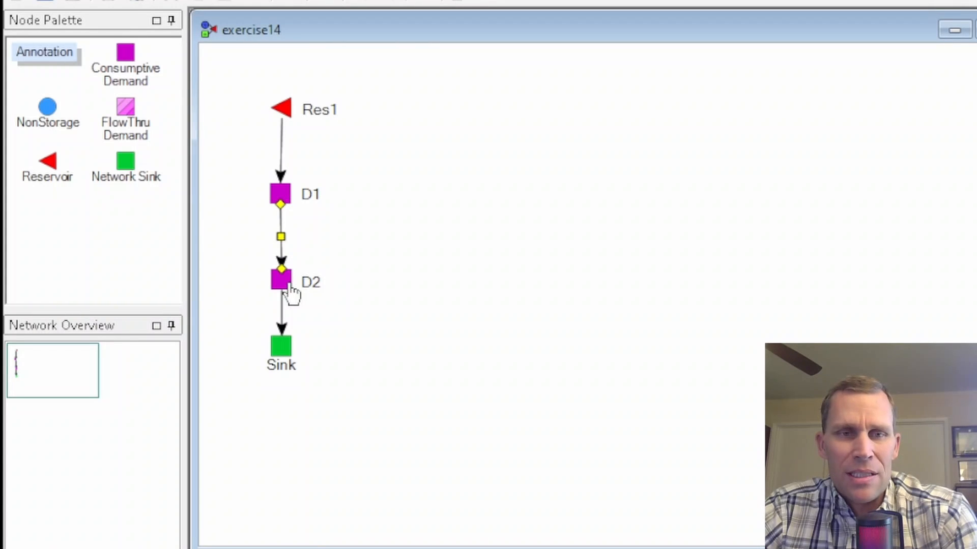
{"action": "double_click", "coordinate": [281, 148]}
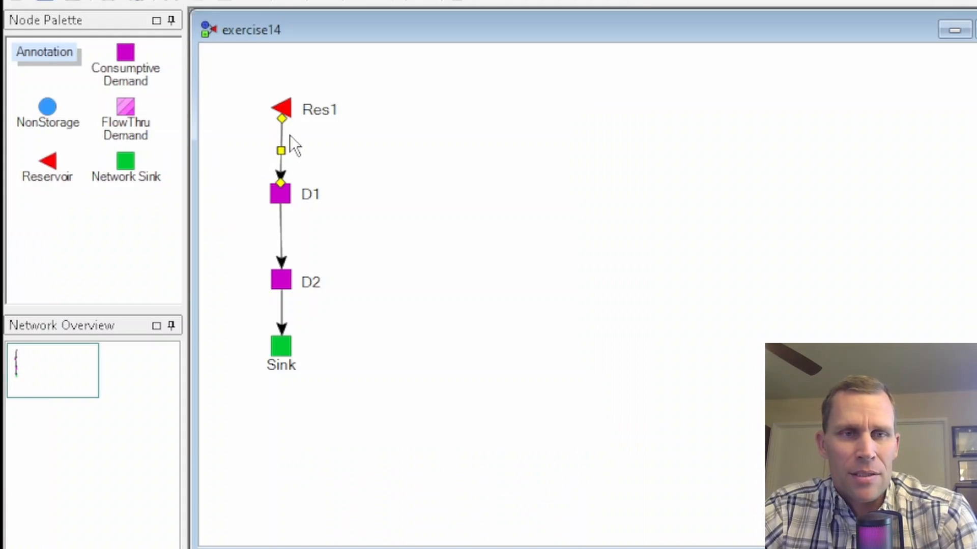
{"action": "left_click", "coordinate": [289, 135]}
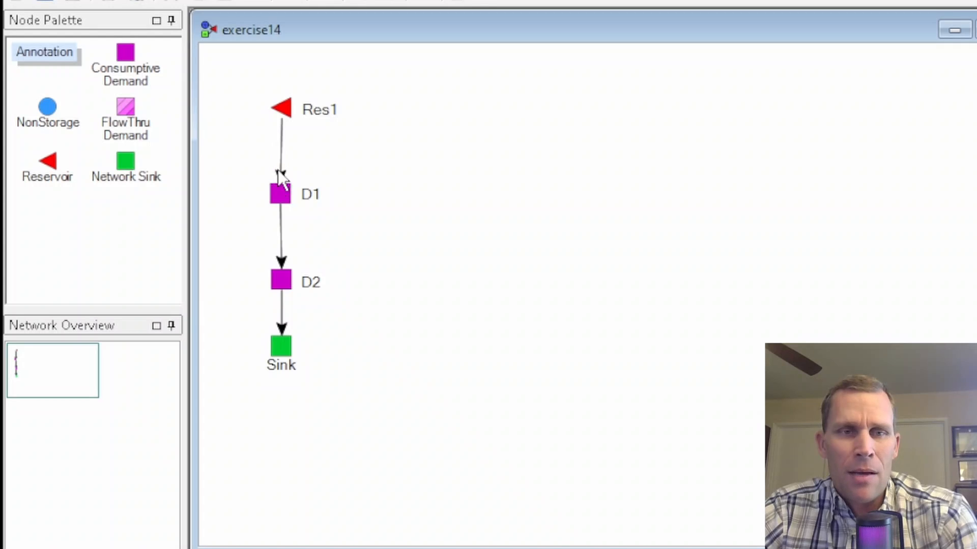